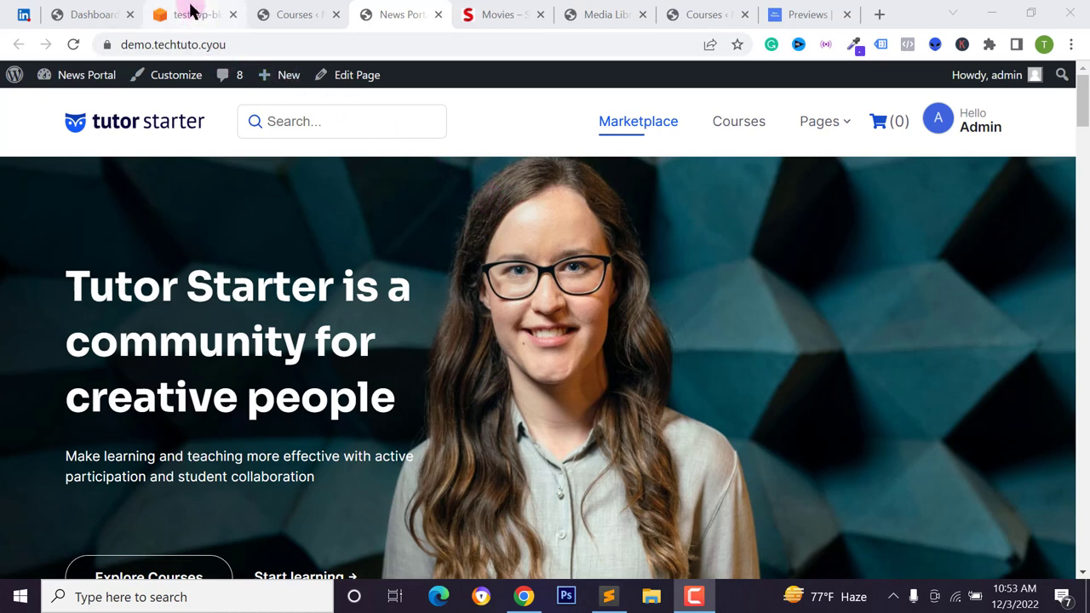
# Upload Screenshot_52-removebg-preview.png to the media library through Media > Add New
pyautogui.click(191, 14)
pyautogui.click(284, 15)
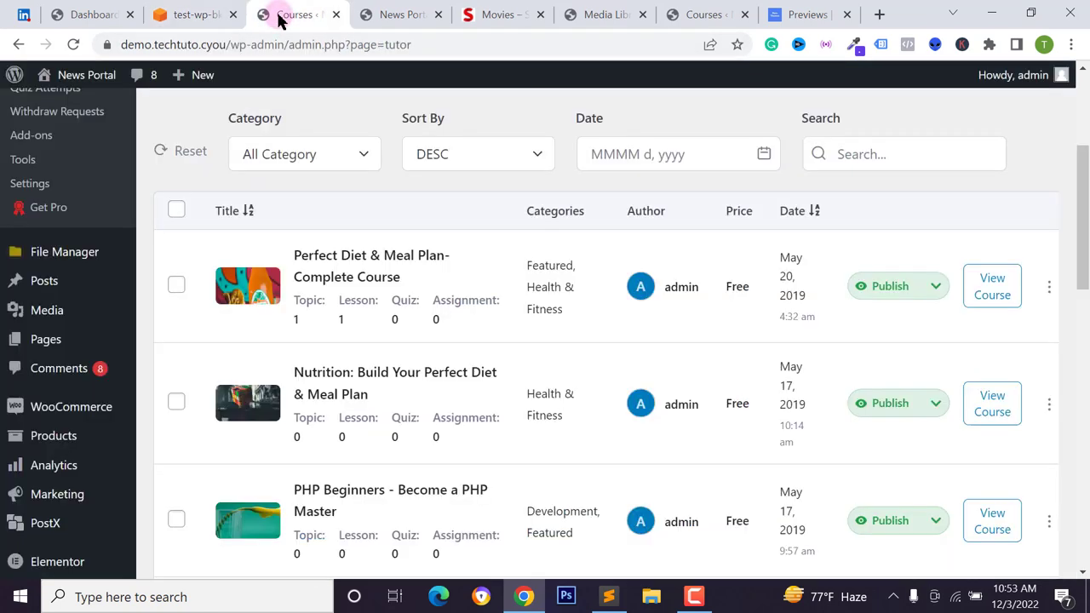
pyautogui.scroll(3, 390, 247)
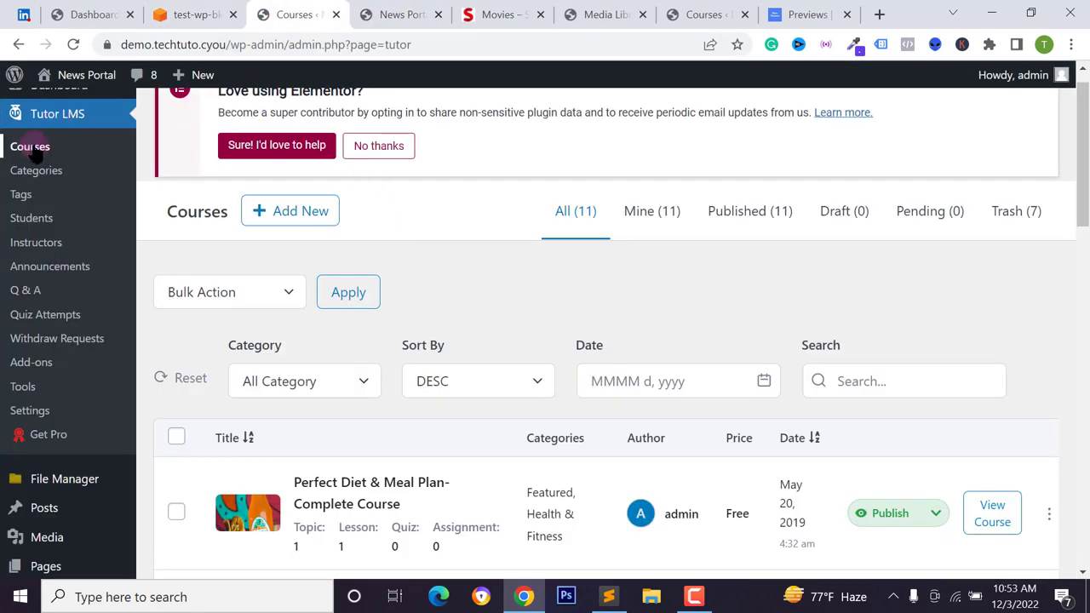
pyautogui.scroll(-2, 260, 244)
pyautogui.scroll(-1, 26, 340)
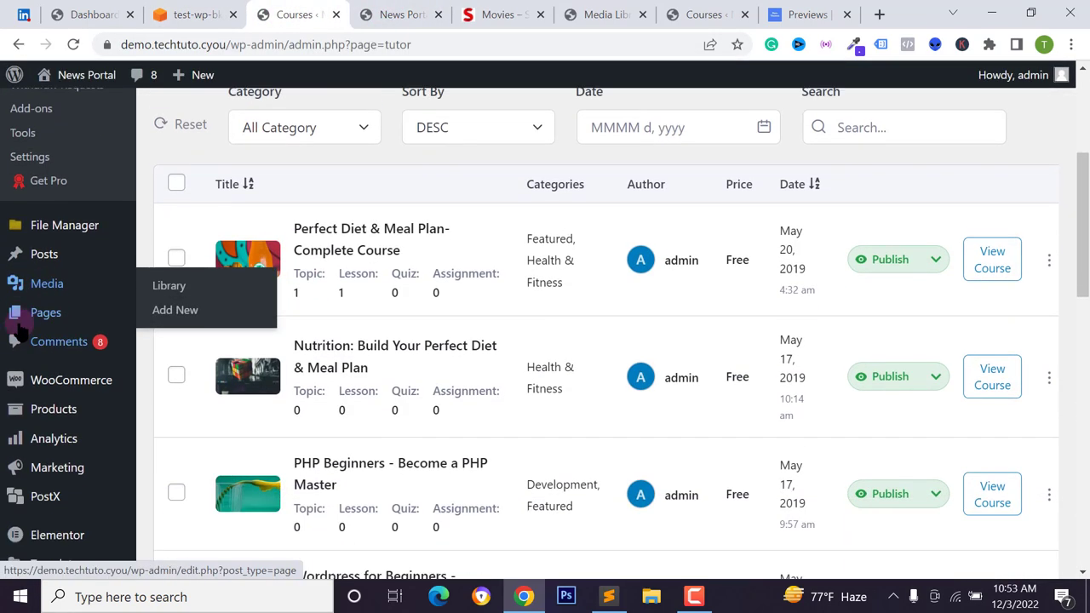
pyautogui.click(175, 282)
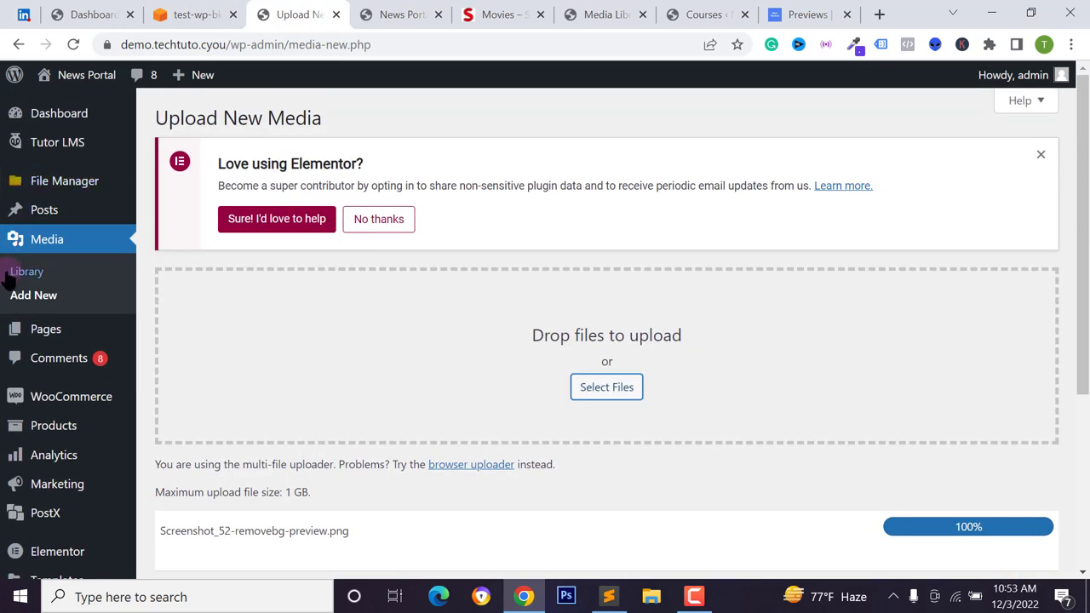
pyautogui.scroll(-3, 849, 433)
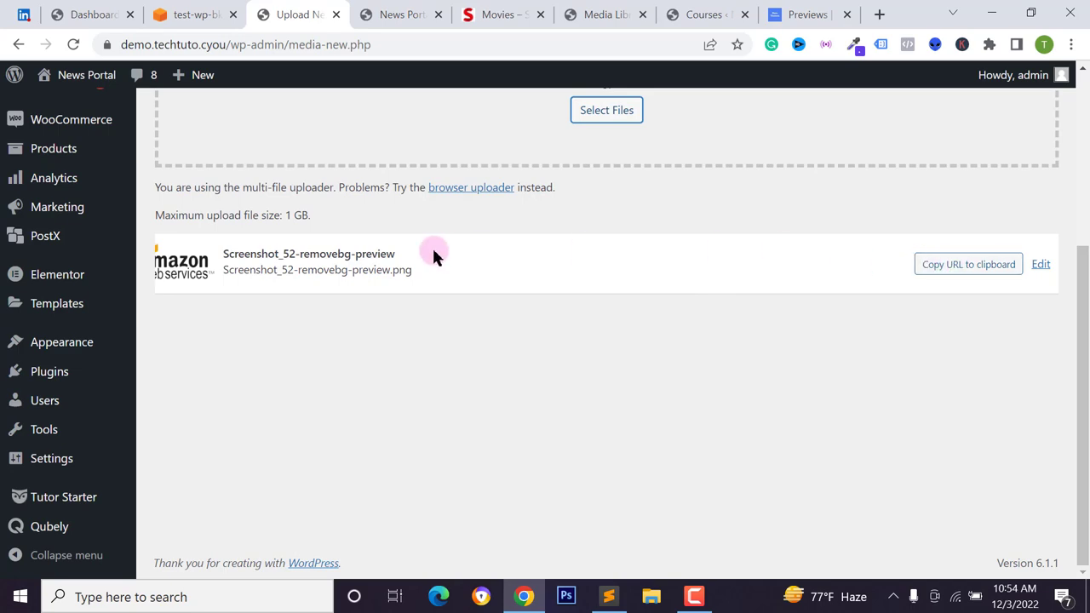
# Confirm the upload appears in the test-wp-bk S3 bucket and copy the image's file URL
pyautogui.click(174, 13)
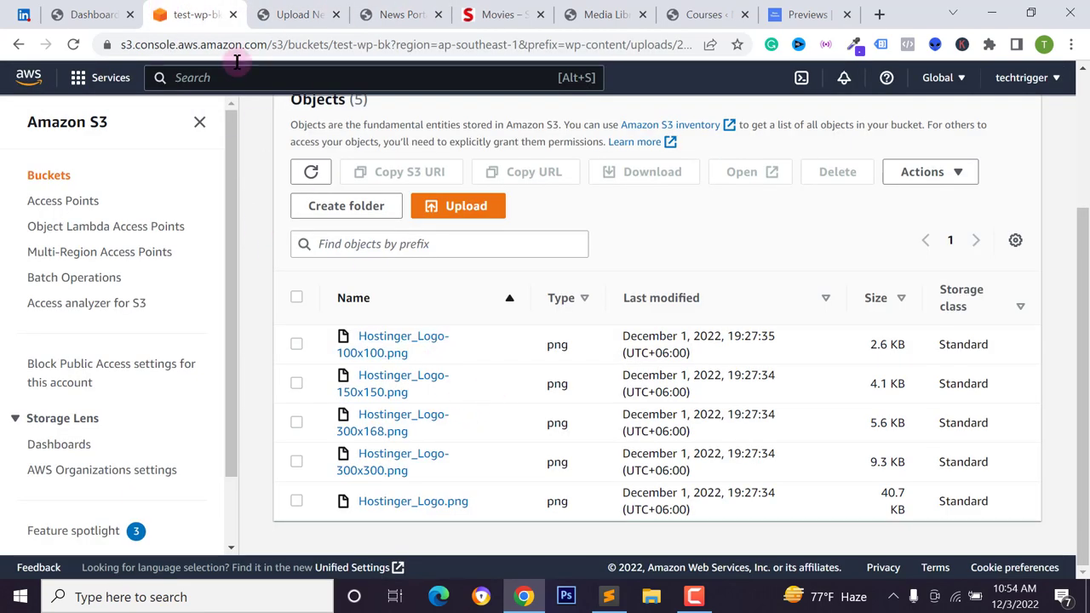
pyautogui.click(294, 6)
pyautogui.click(935, 263)
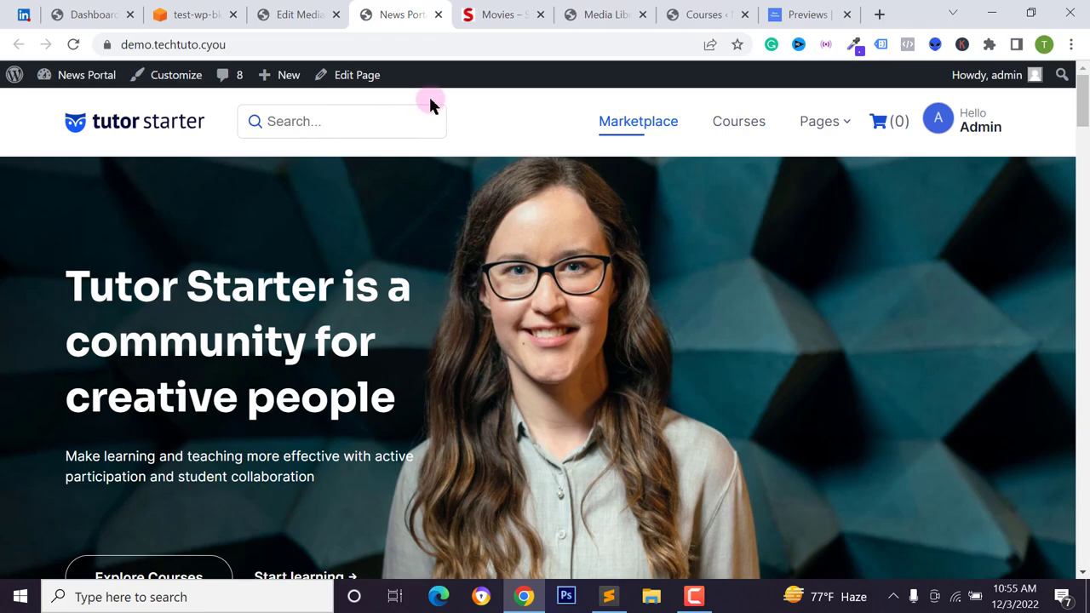
# Look through the Streamit, courses and digital download demo pages in the other tabs
pyautogui.click(481, 9)
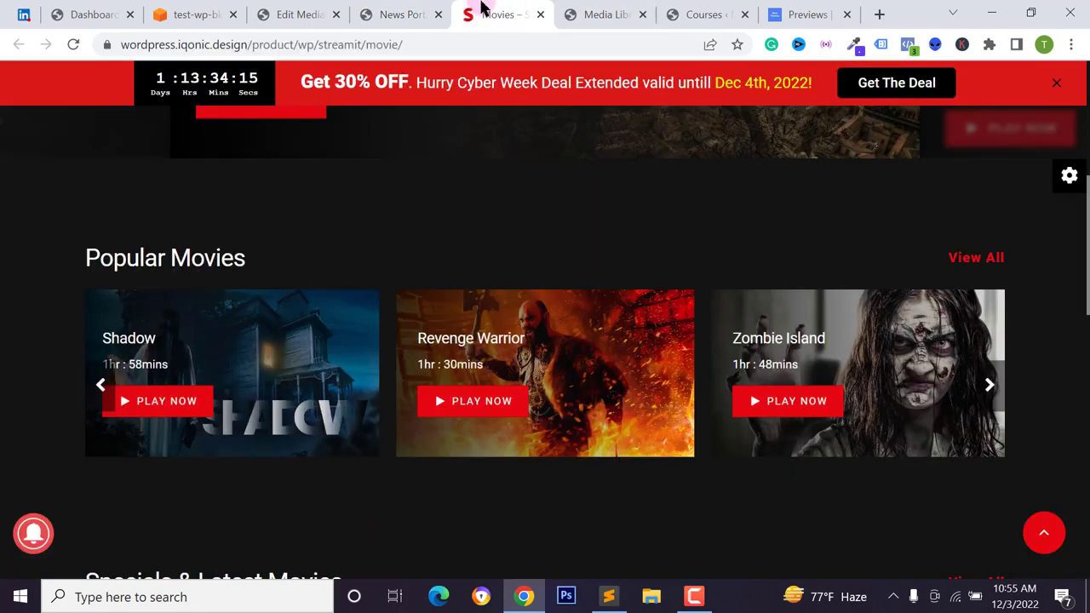
pyautogui.scroll(-3, 406, 246)
pyautogui.scroll(5, 406, 246)
pyautogui.scroll(-5, 422, 264)
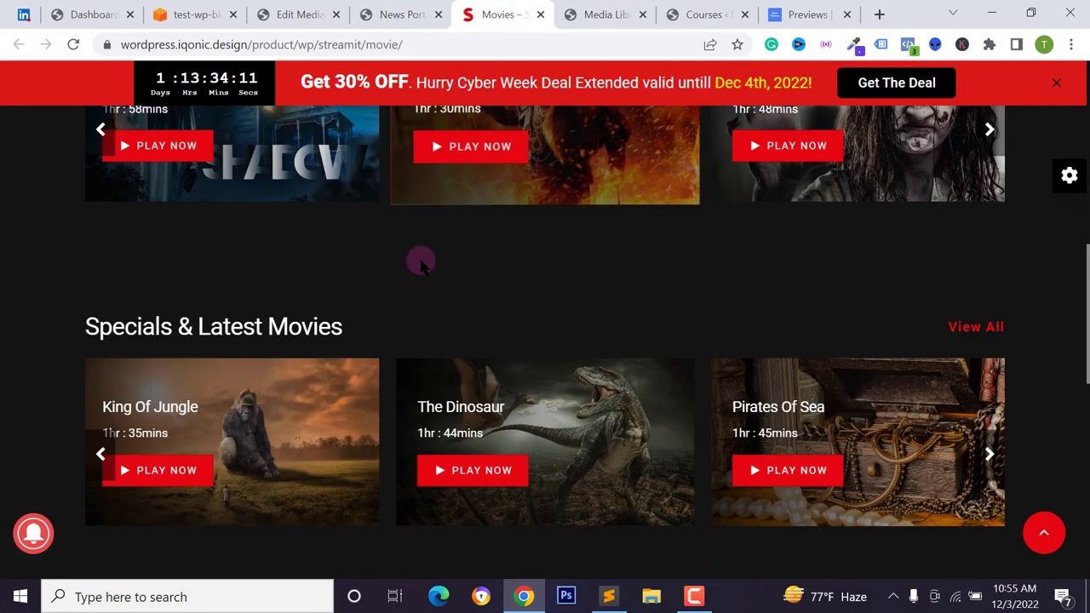
pyautogui.scroll(-2, 422, 264)
pyautogui.click(603, 11)
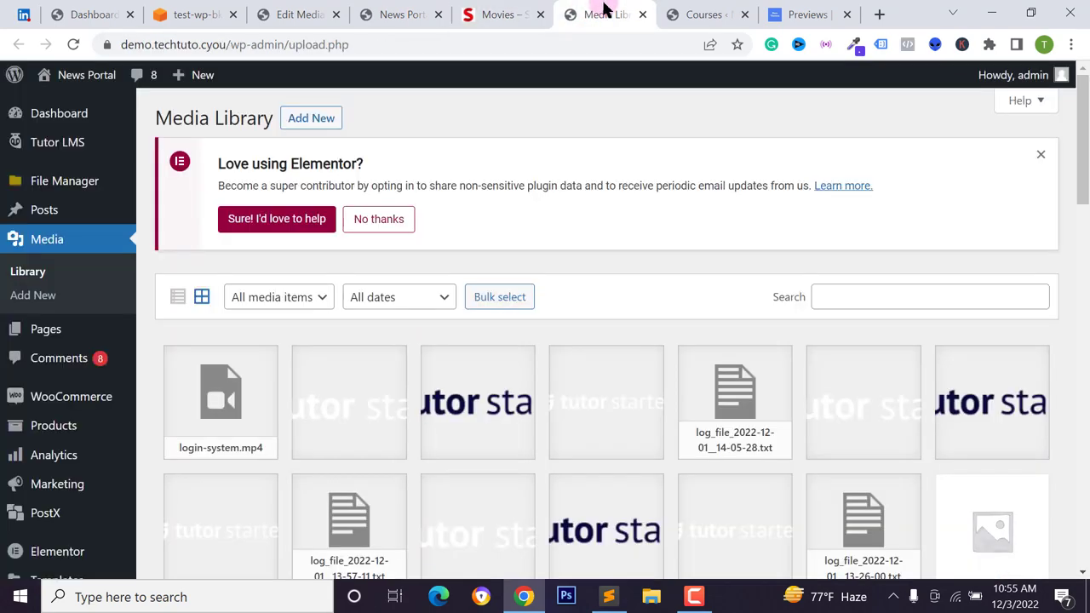
pyautogui.click(698, 8)
pyautogui.click(805, 14)
pyautogui.scroll(-5, 457, 251)
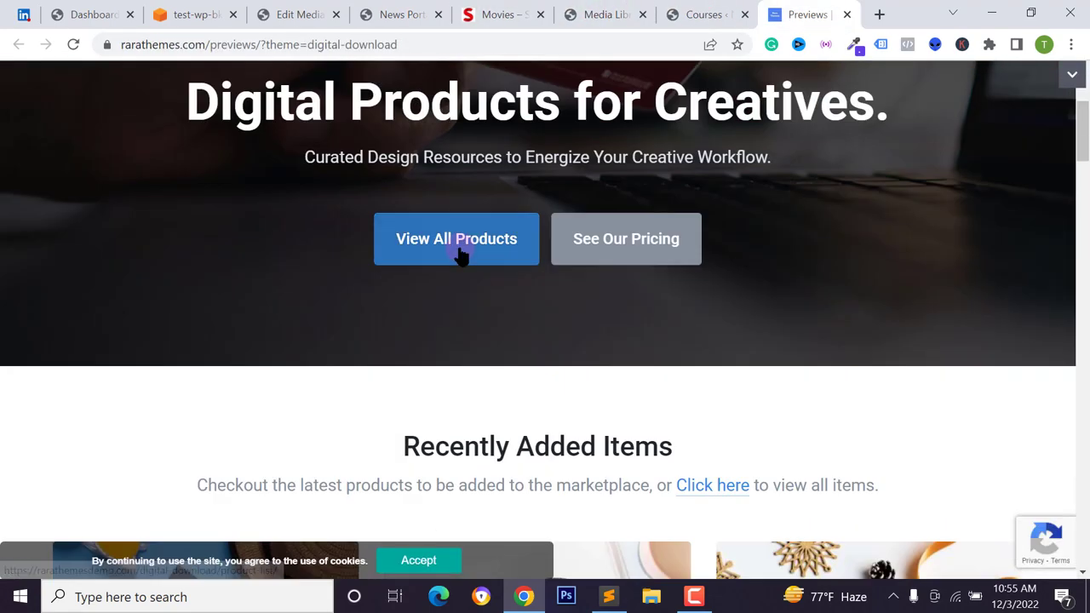
pyautogui.scroll(-4, 460, 247)
# Check the image's Edit Media page, then go back to the Tutor Starter homepage
pyautogui.click(289, 14)
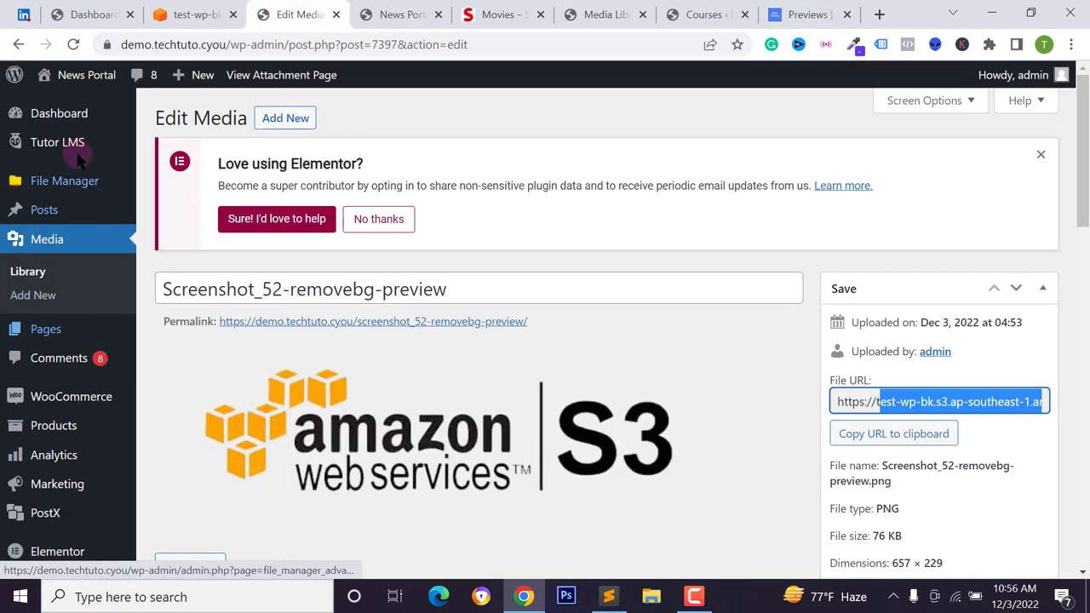
pyautogui.click(400, 15)
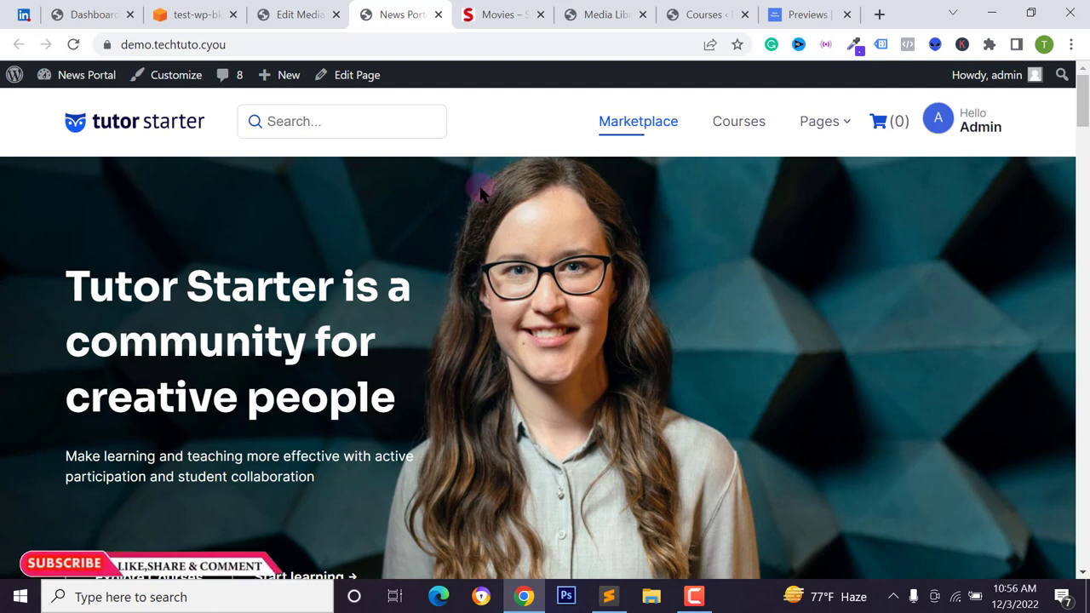
pyautogui.scroll(-3, 434, 170)
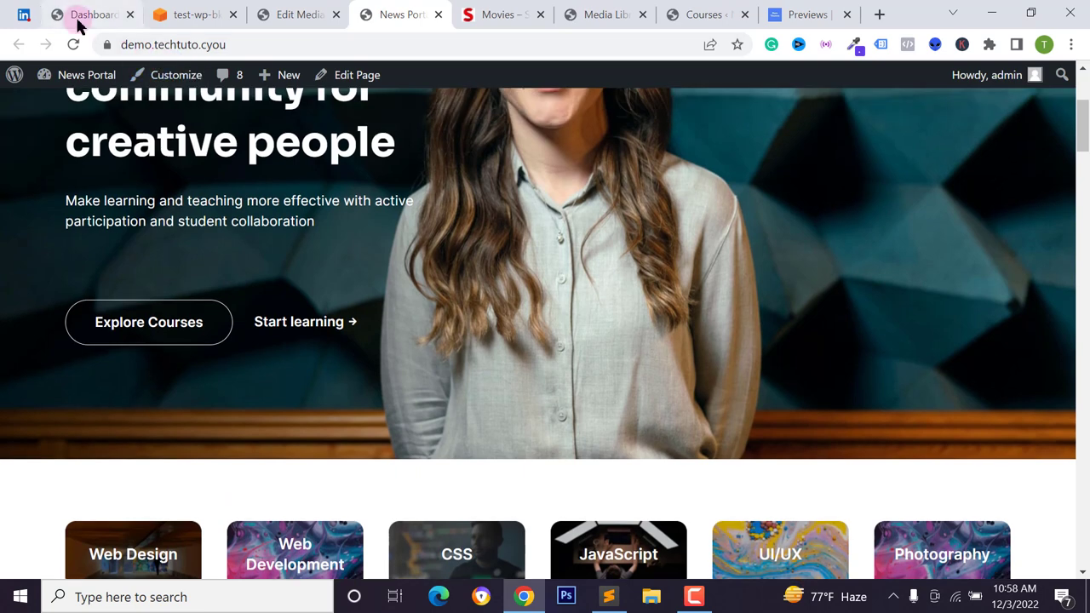
# Open the second site's homepage from Visit Site in a new tab, then go back to its Twenty Twenty-Three dashboard
pyautogui.click(90, 14)
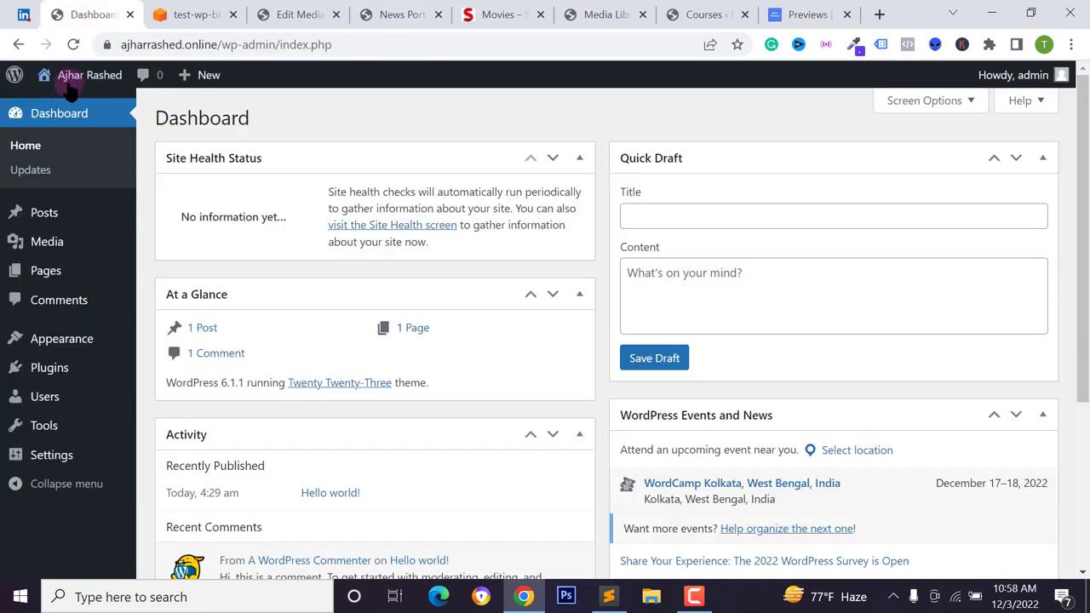
pyautogui.moveTo(55, 82)
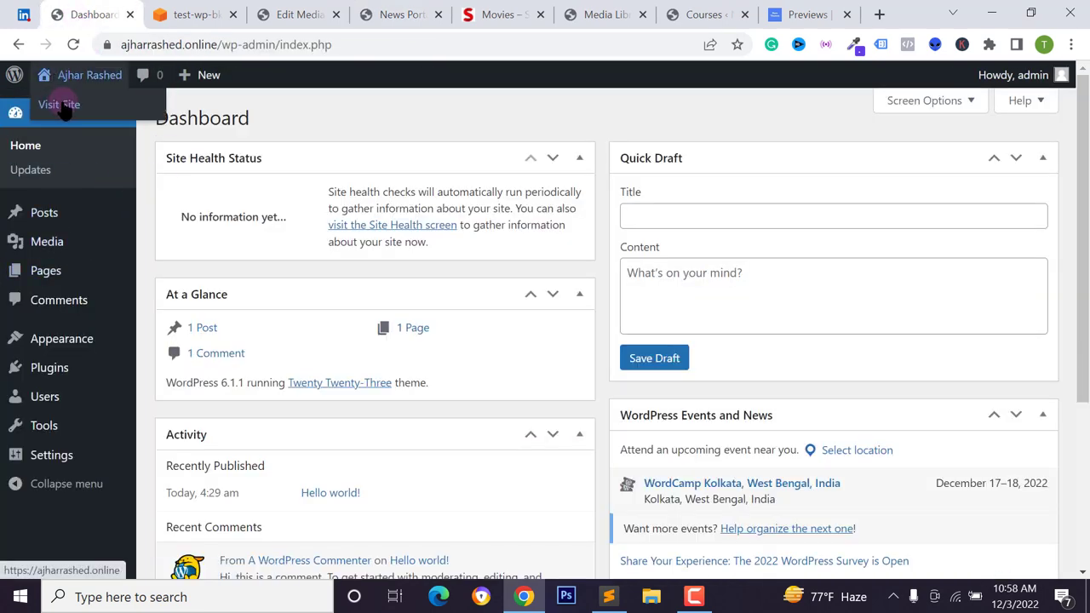
pyautogui.rightClick(65, 110)
pyautogui.click(107, 117)
pyautogui.click(166, 14)
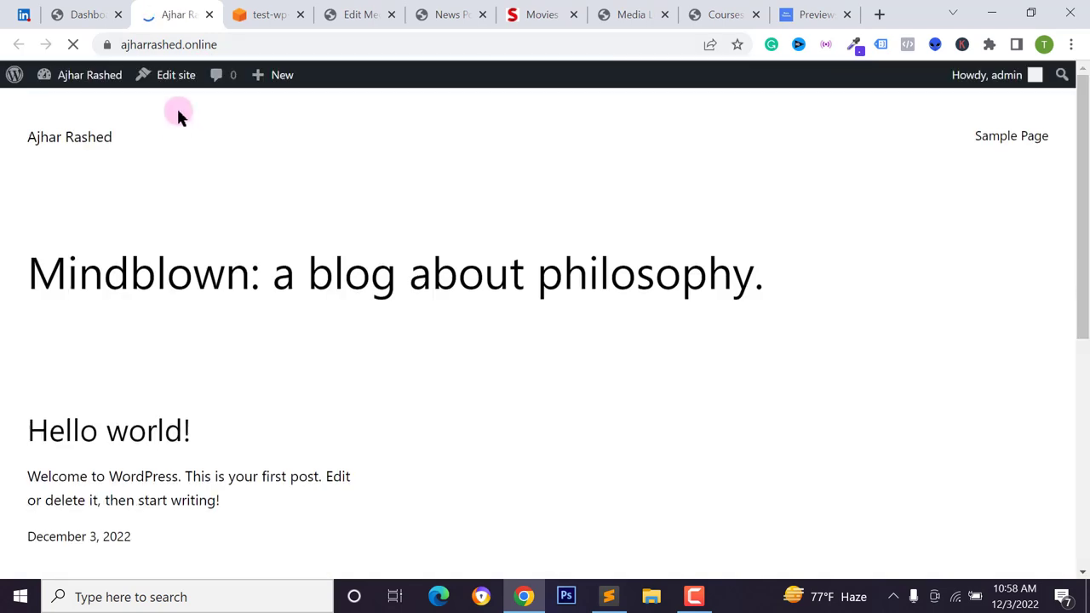
pyautogui.scroll(-3, 267, 219)
pyautogui.scroll(3, 268, 207)
pyautogui.click(82, 15)
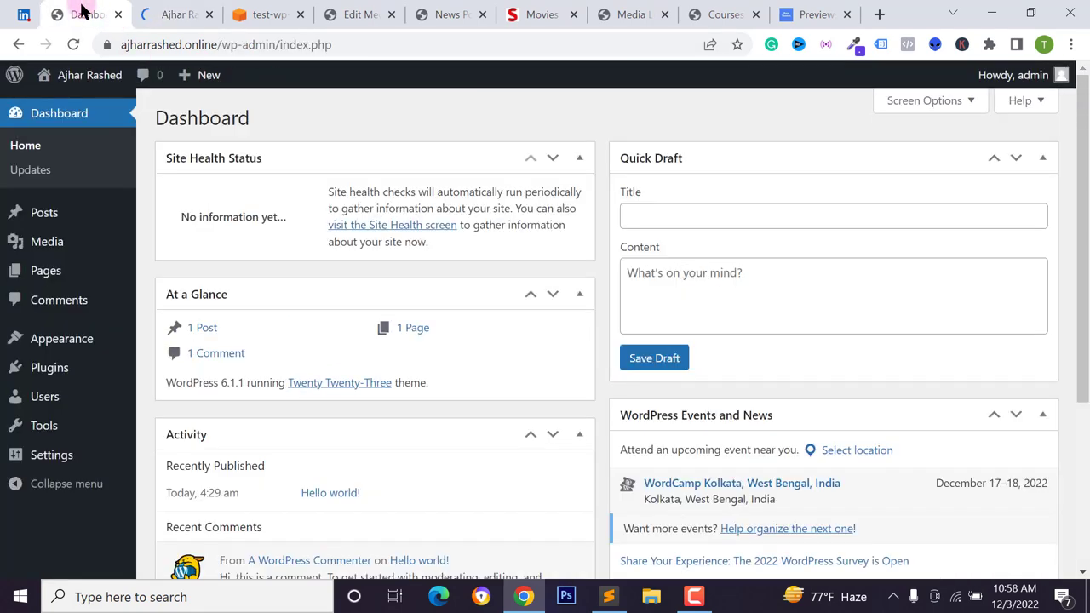
pyautogui.scroll(-3, 41, 213)
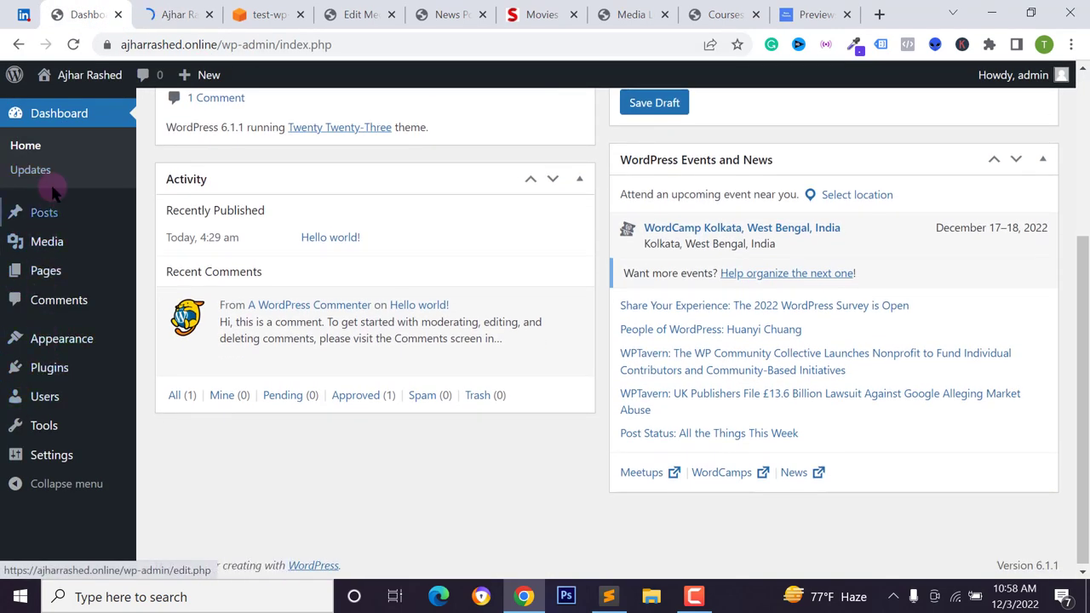
pyautogui.scroll(2, 36, 150)
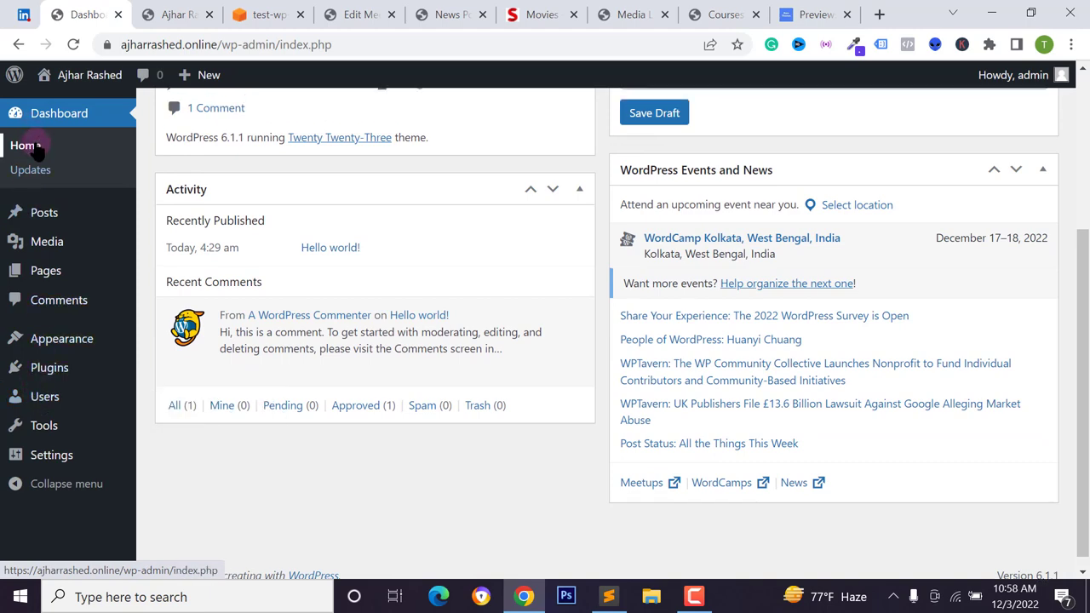
pyautogui.scroll(1, 35, 150)
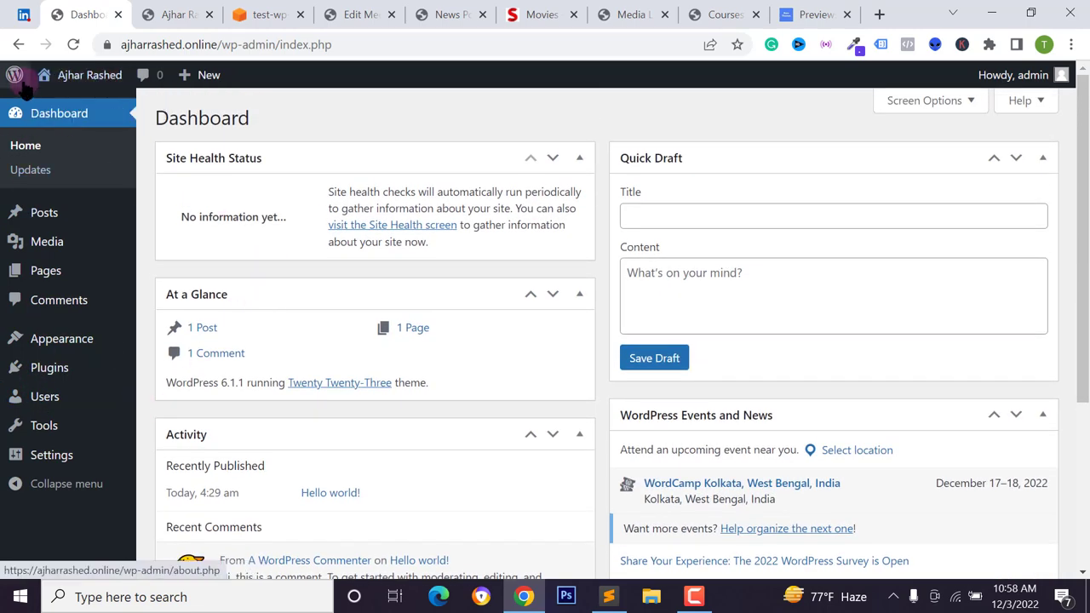
# Search plugins for 's3', then install and activate WP Offload Media Lite
pyautogui.moveTo(28, 373)
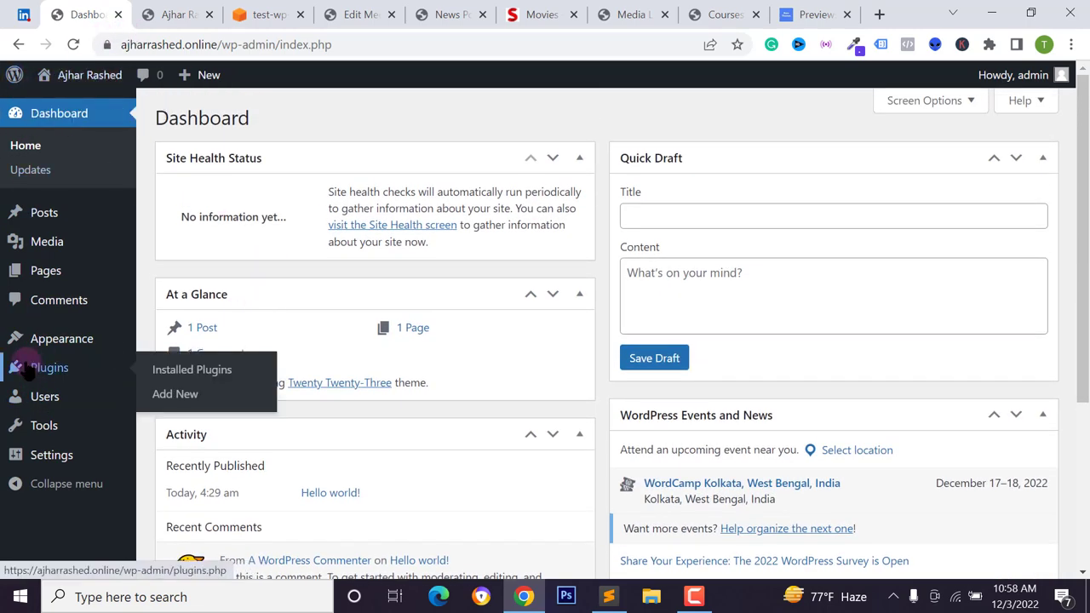
pyautogui.click(192, 392)
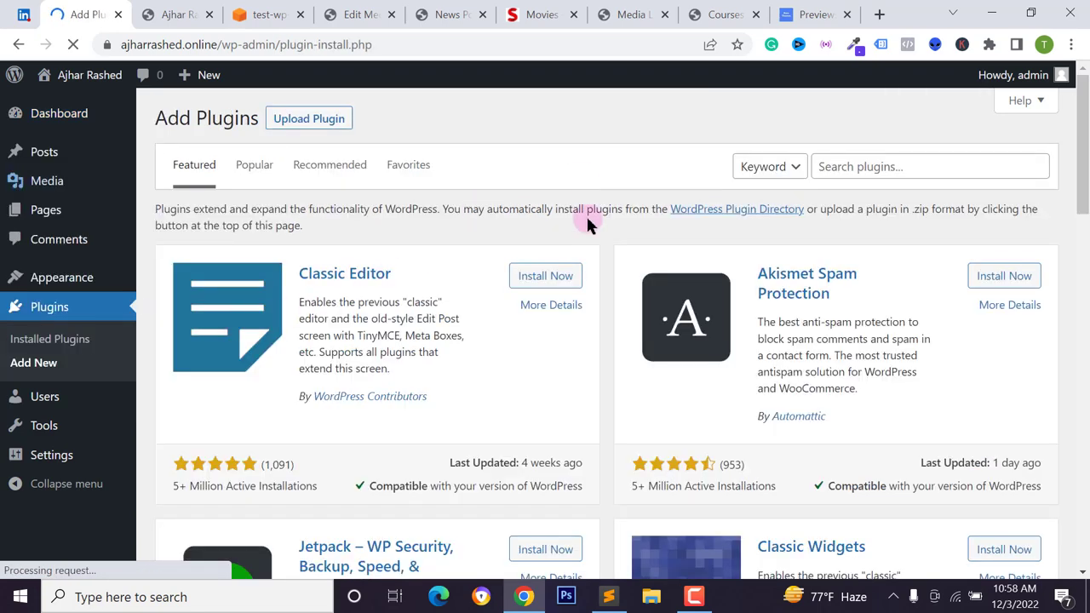
pyautogui.click(882, 166)
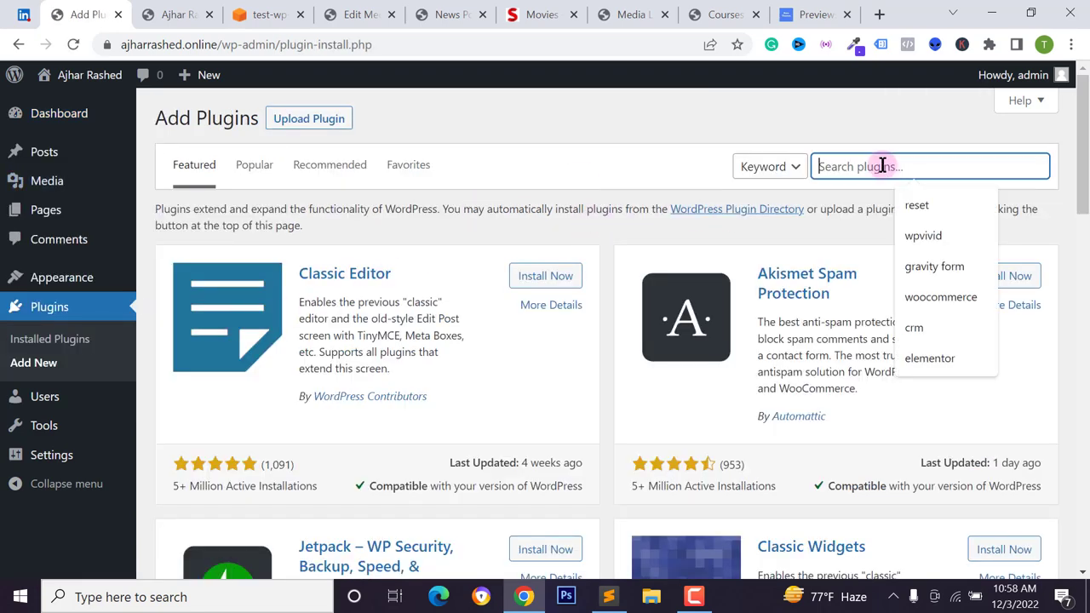
pyautogui.write('s')
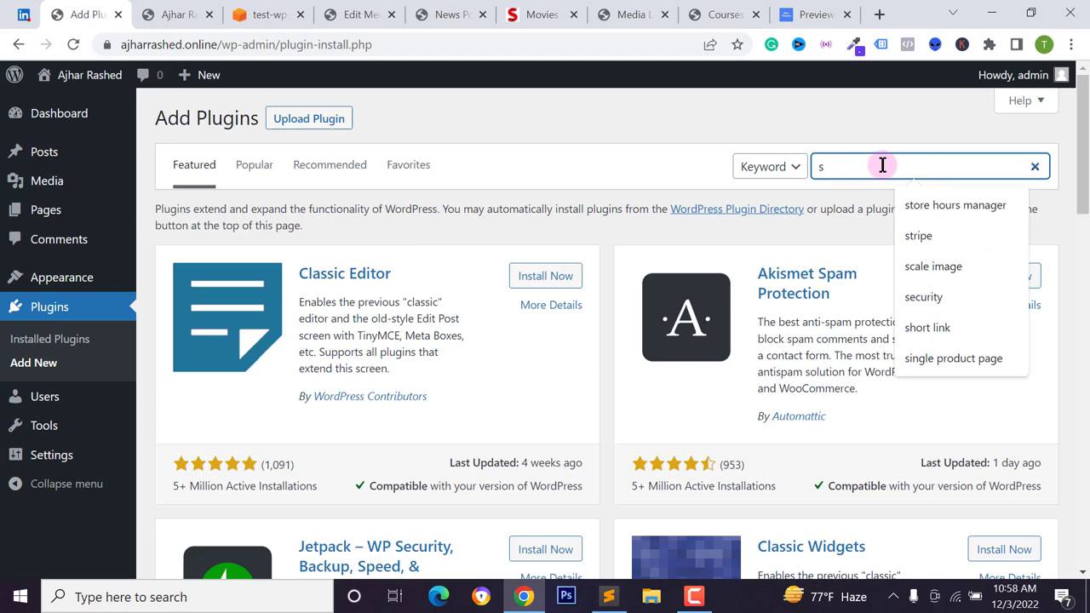
pyautogui.write('3')
pyautogui.scroll(-1, 772, 224)
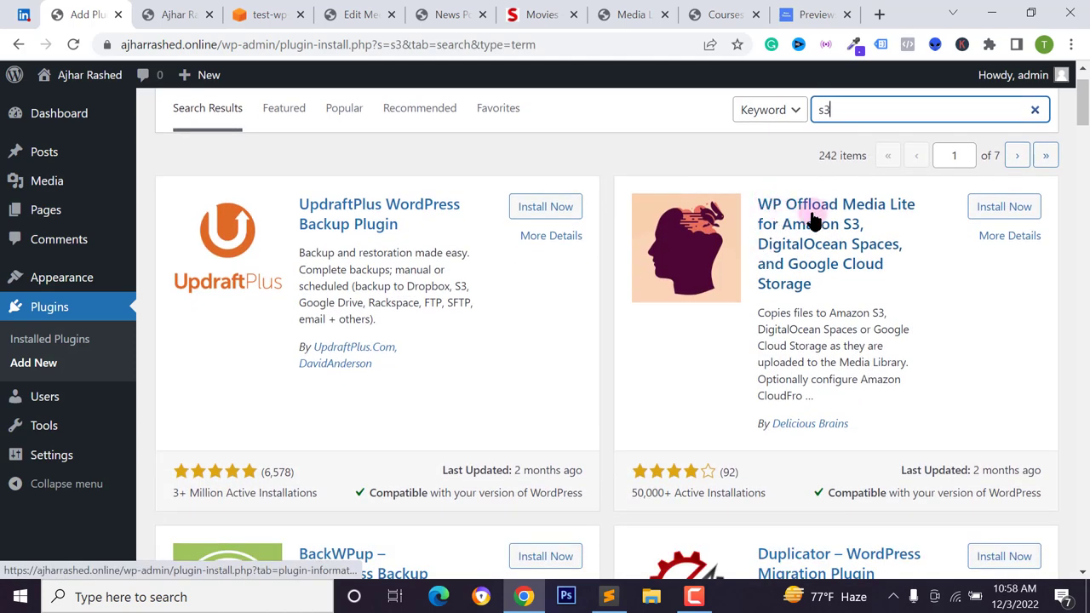
pyautogui.click(1019, 216)
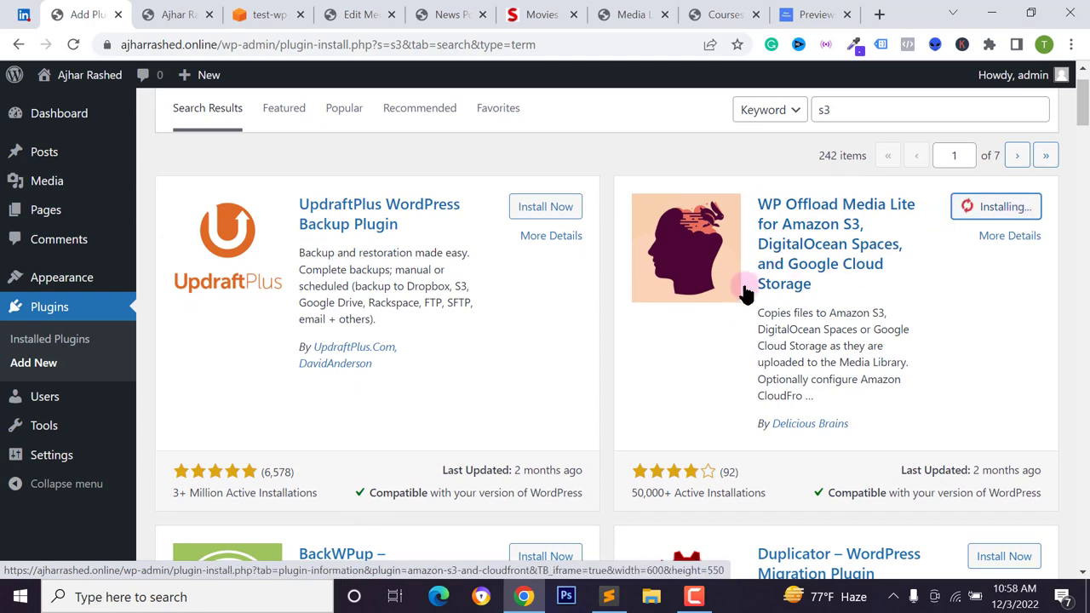
pyautogui.click(1009, 212)
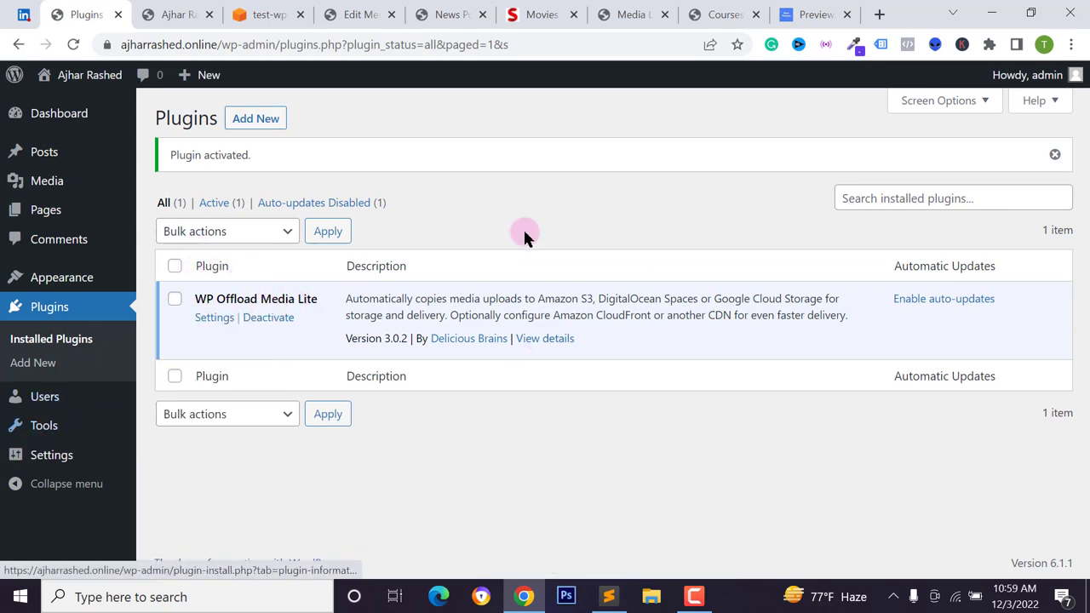
pyautogui.moveTo(47, 458)
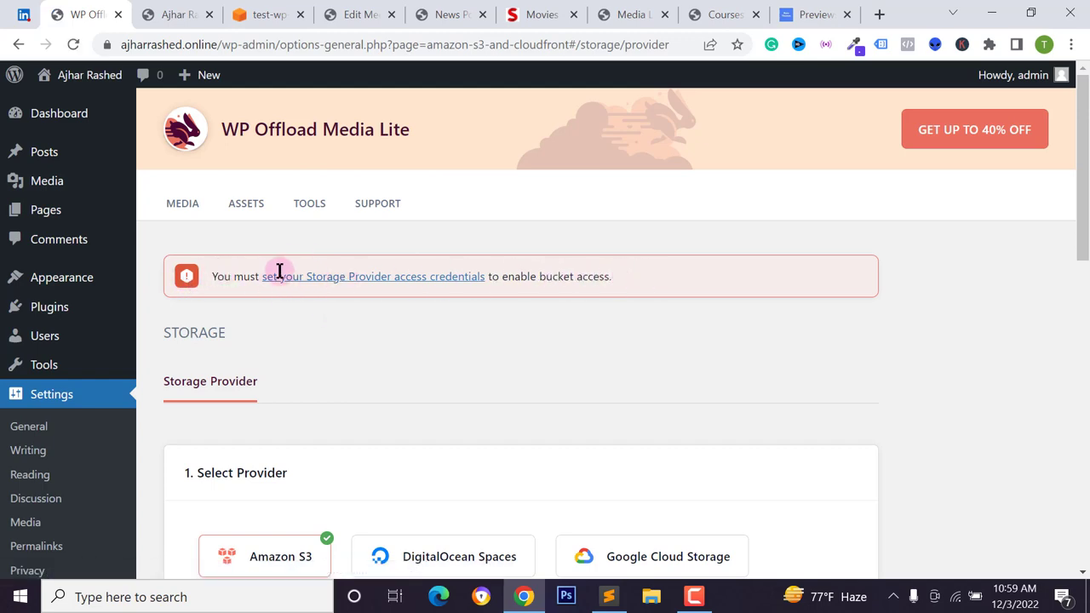
# Keep Amazon S3 as the storage provider and review the Connection Method options
pyautogui.scroll(-2, 383, 366)
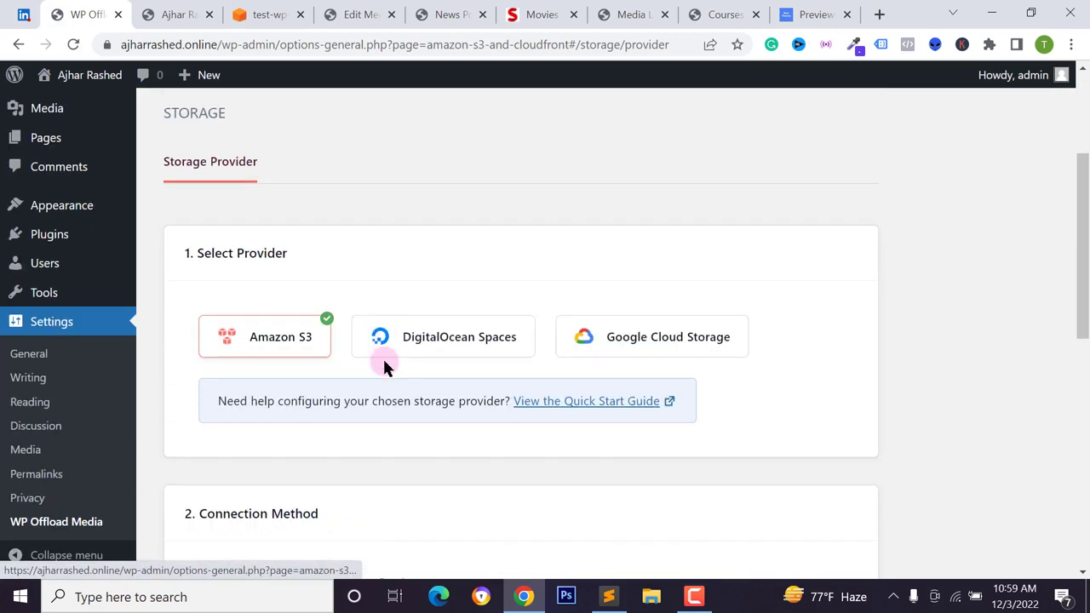
pyautogui.scroll(-2, 384, 367)
pyautogui.scroll(4, 408, 390)
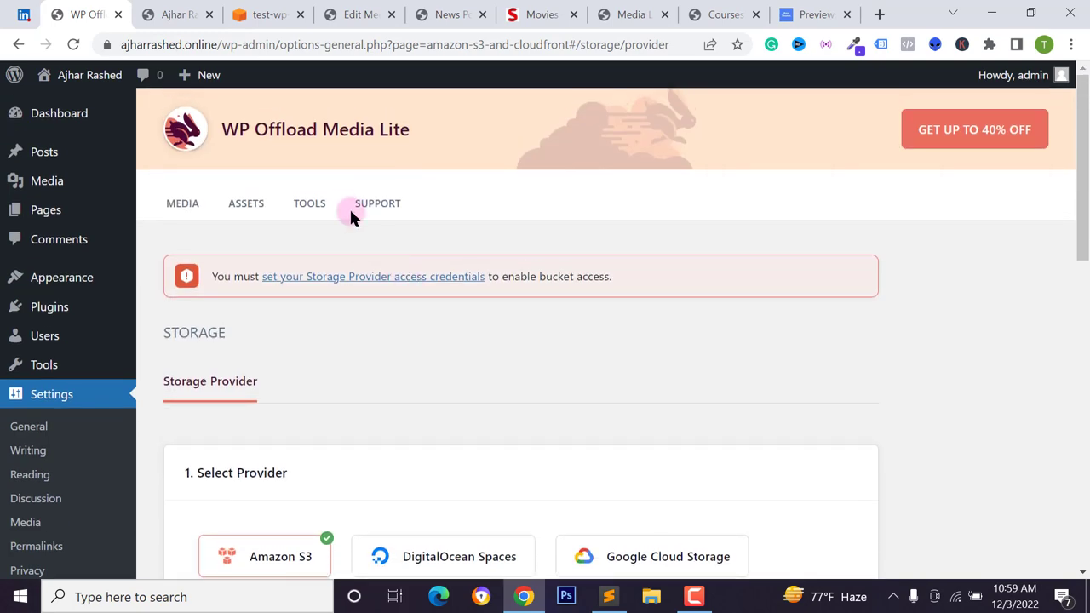
pyautogui.scroll(-3, 251, 367)
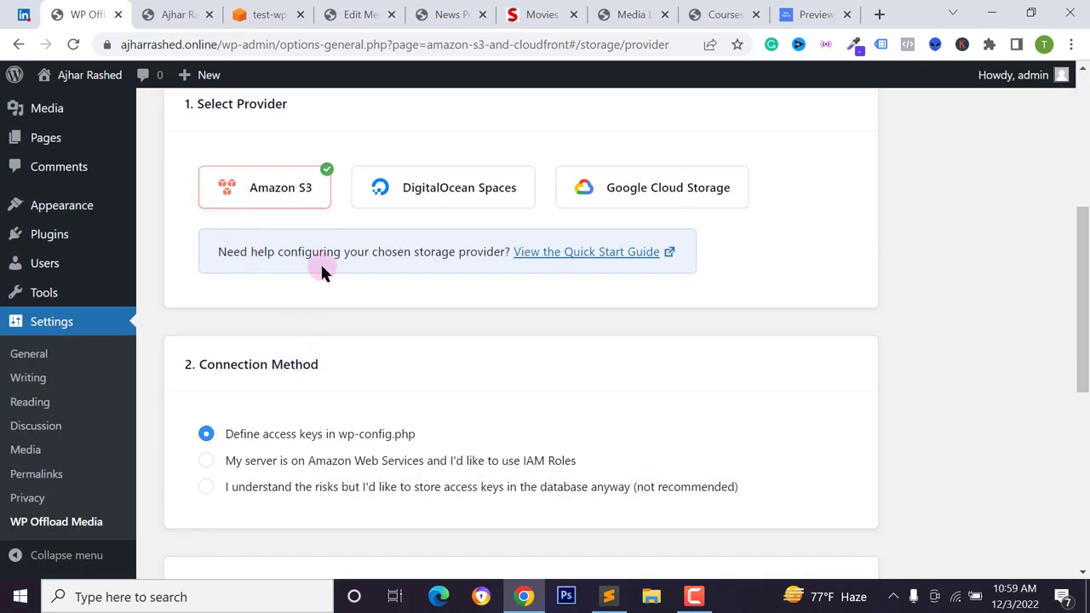
pyautogui.scroll(2, 284, 256)
pyautogui.scroll(-2, 261, 229)
pyautogui.click(258, 203)
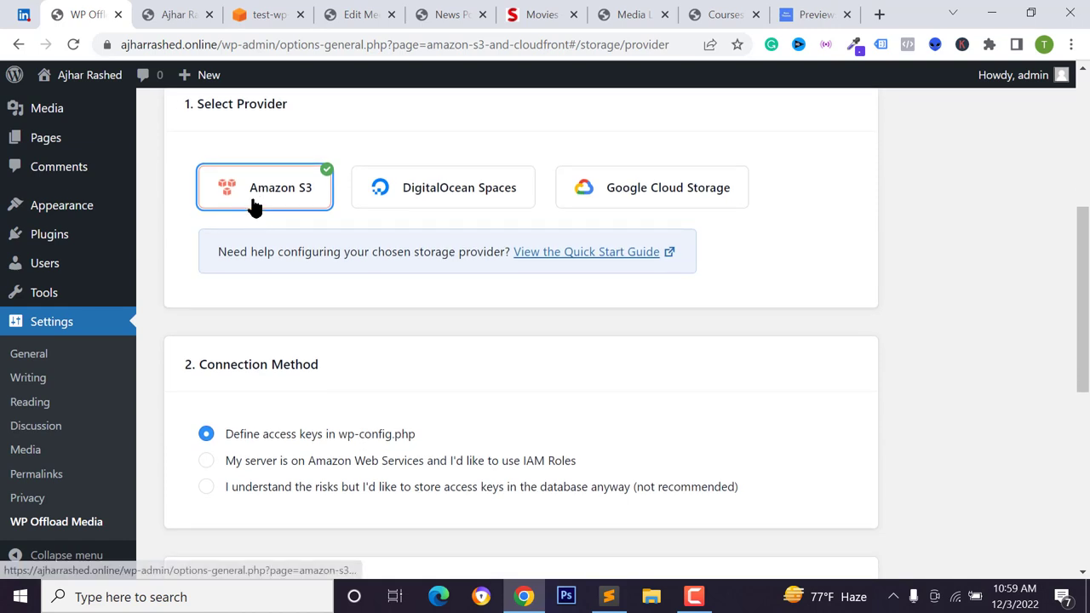
pyautogui.scroll(-3, 281, 272)
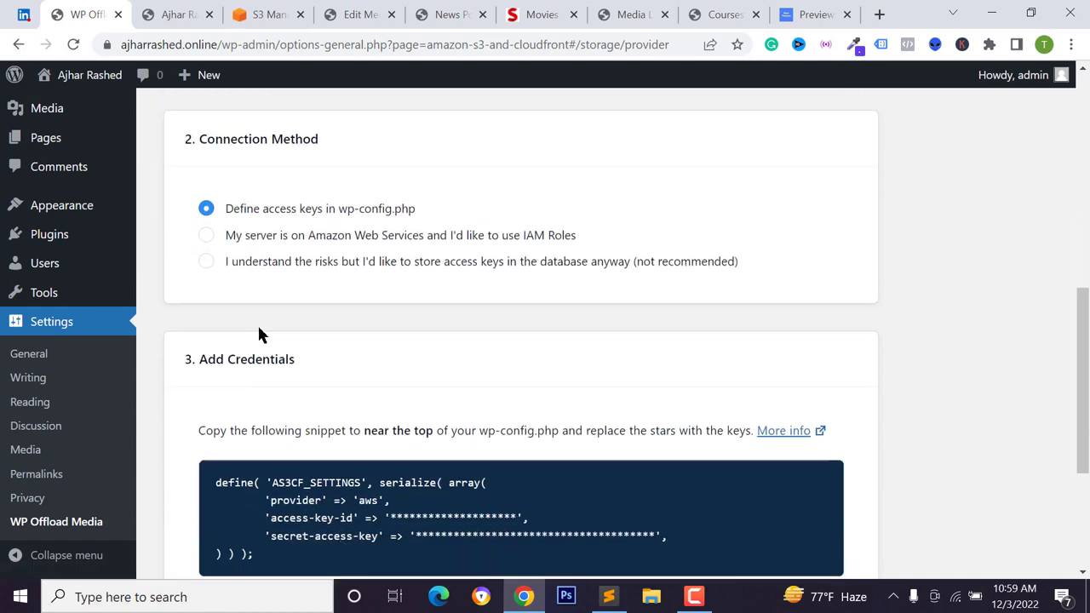
pyautogui.moveTo(196, 136); pyautogui.dragTo(327, 140)
pyautogui.click(298, 145)
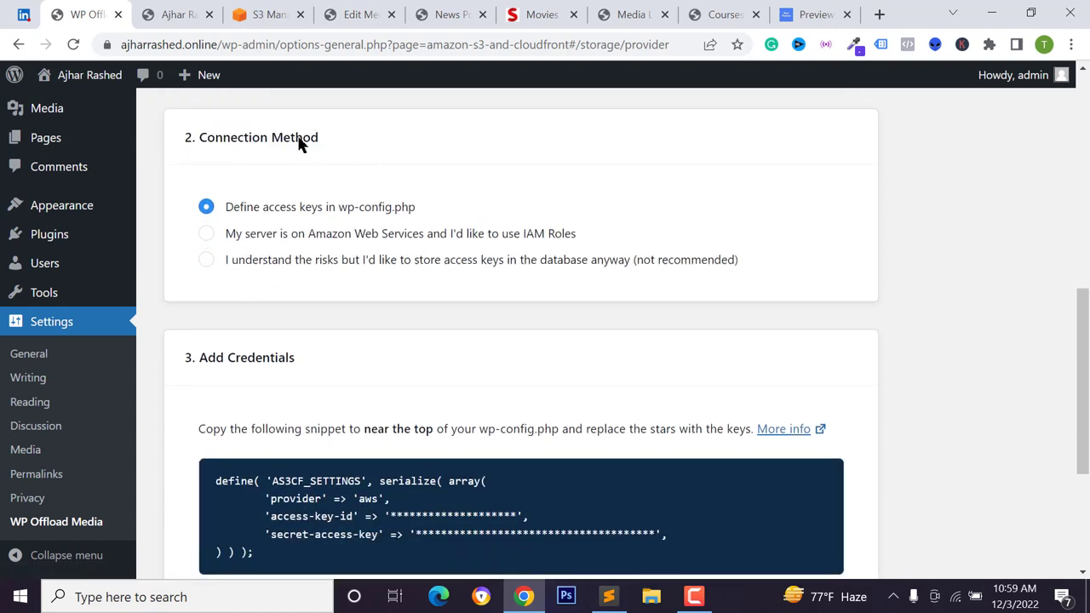
# Copy the AS3CF_SETTINGS snippet shown for 'Define access keys in wp-config.php'
pyautogui.scroll(-1, 273, 221)
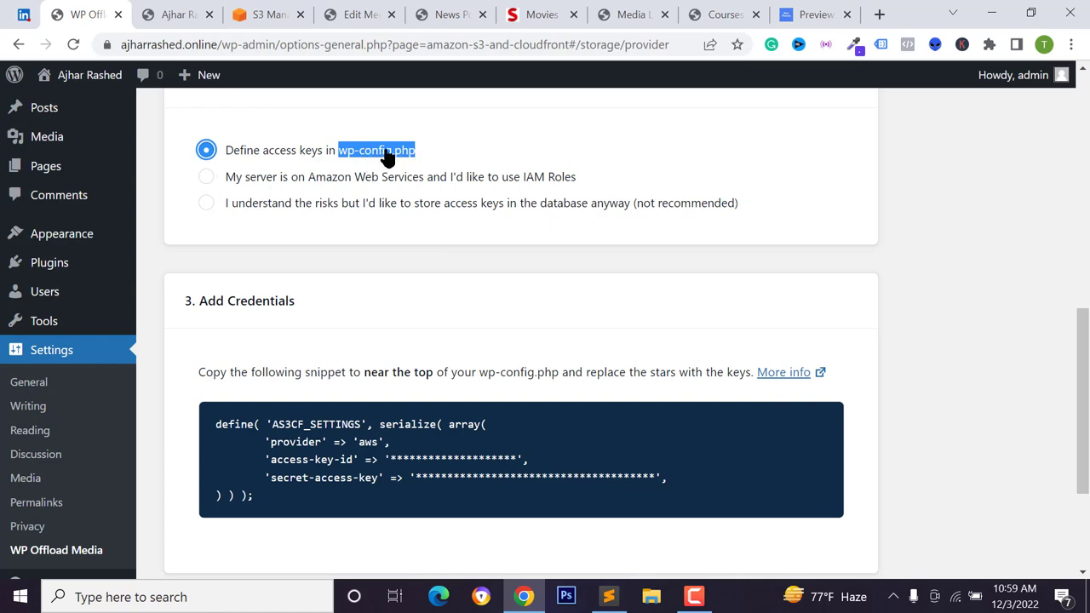
pyautogui.scroll(-2, 387, 158)
pyautogui.scroll(2, 318, 250)
pyautogui.scroll(-3, 218, 192)
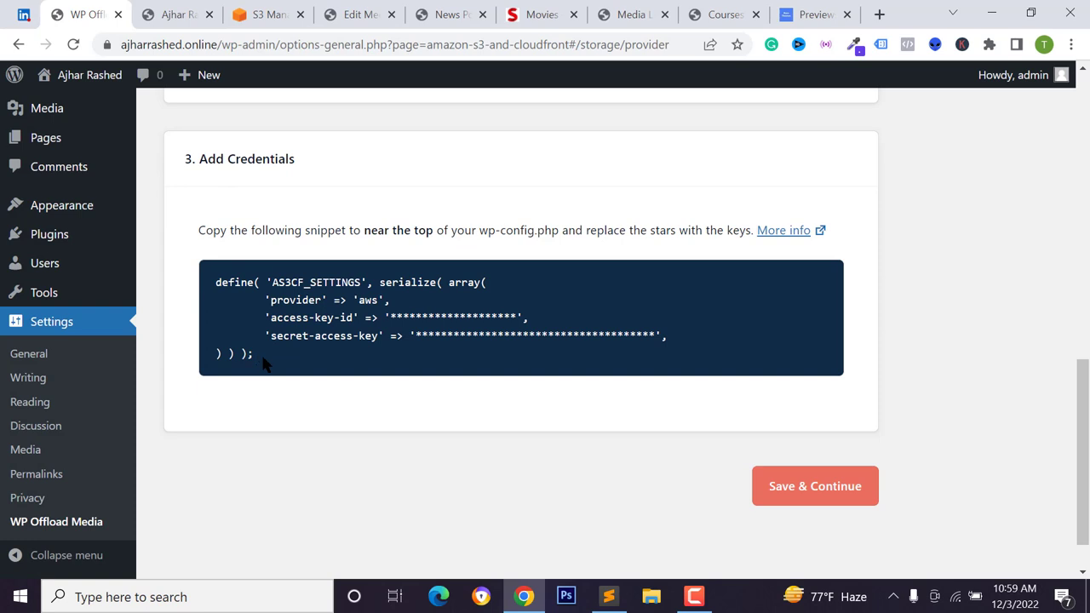
pyautogui.moveTo(264, 364); pyautogui.dragTo(208, 285)
pyautogui.rightClick(309, 303)
pyautogui.click(344, 318)
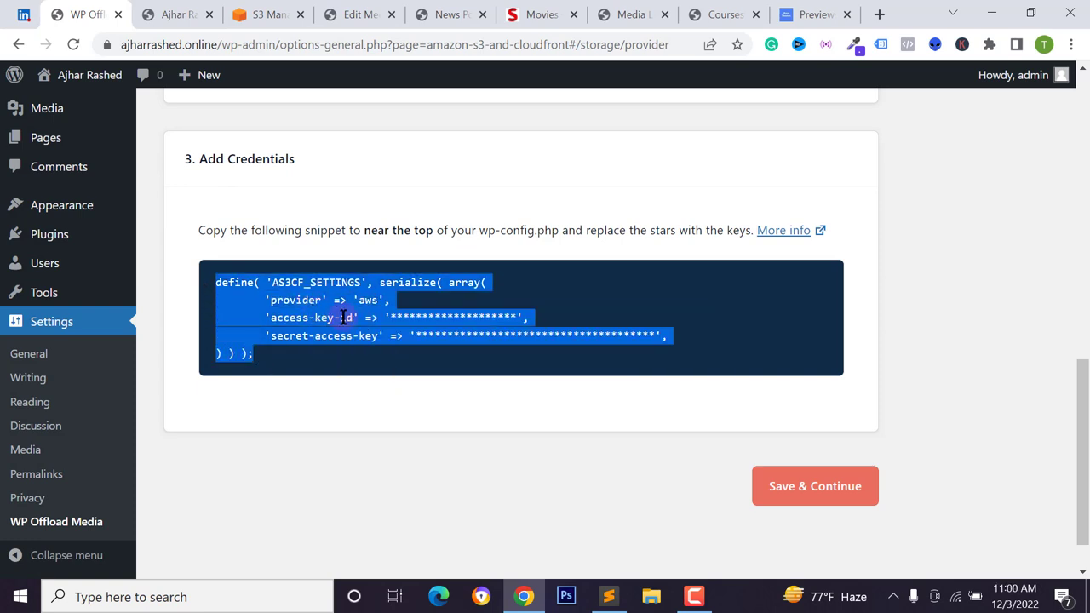
pyautogui.scroll(2, 312, 341)
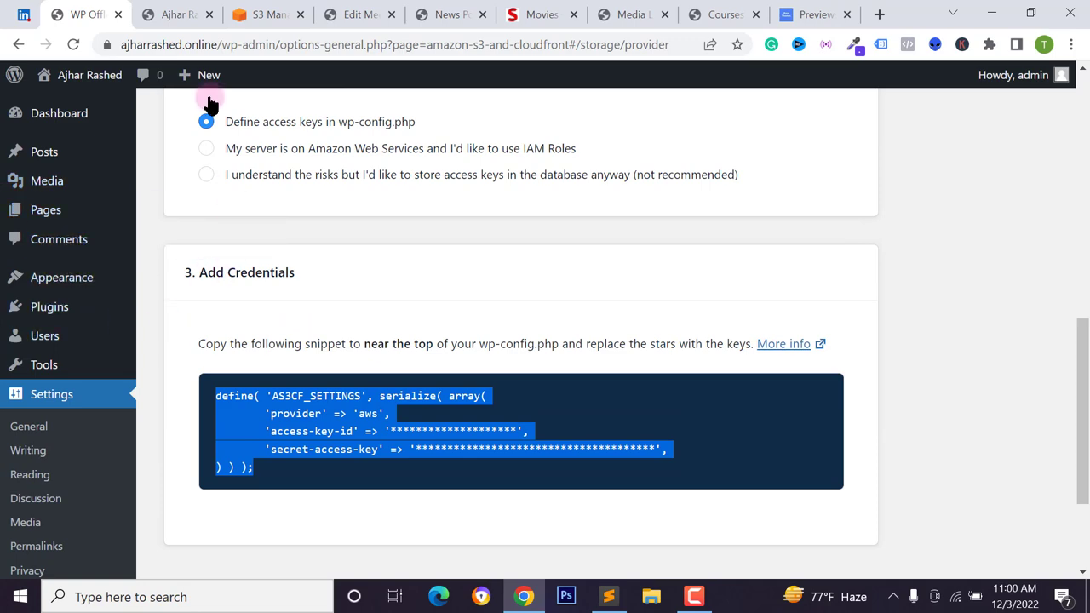
pyautogui.scroll(-1, 5, 349)
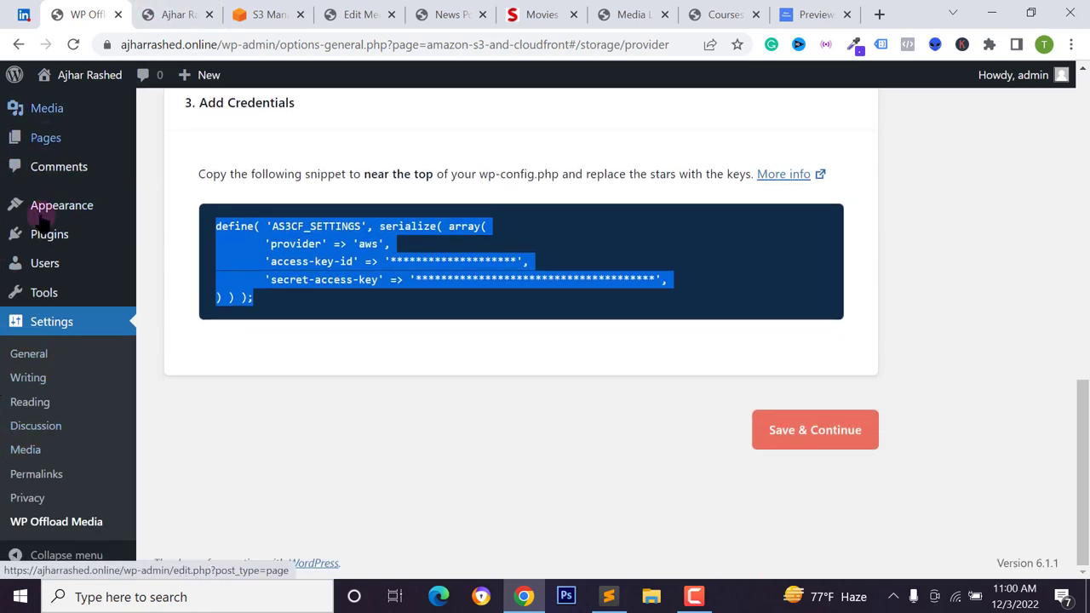
pyautogui.scroll(2, 19, 175)
pyautogui.scroll(-3, 45, 251)
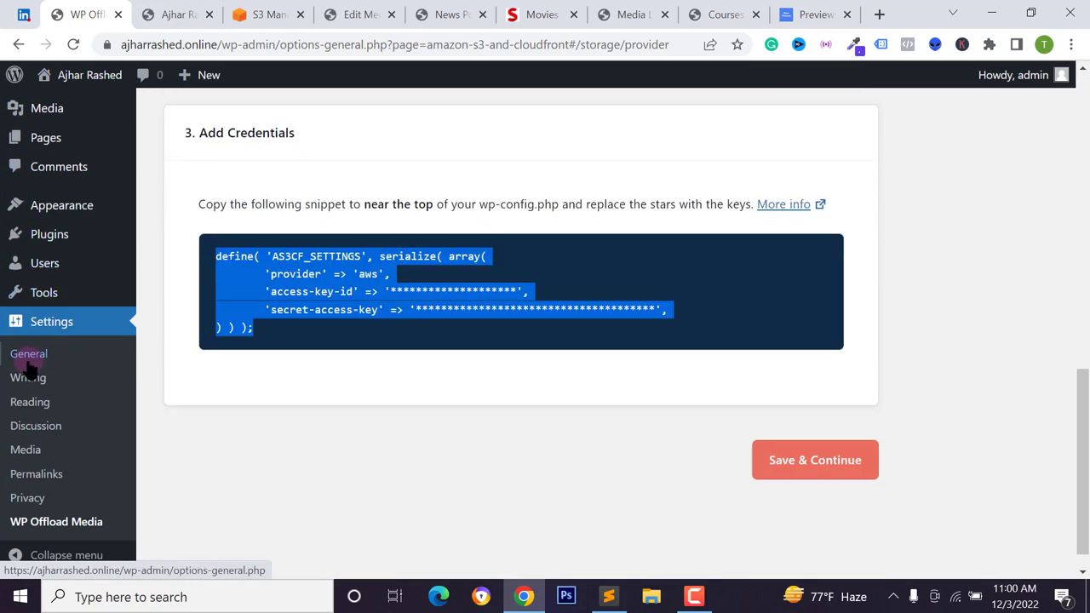
# In a new Add Plugins tab, search 'file manager' and install File Manager
pyautogui.middleClick(98, 234)
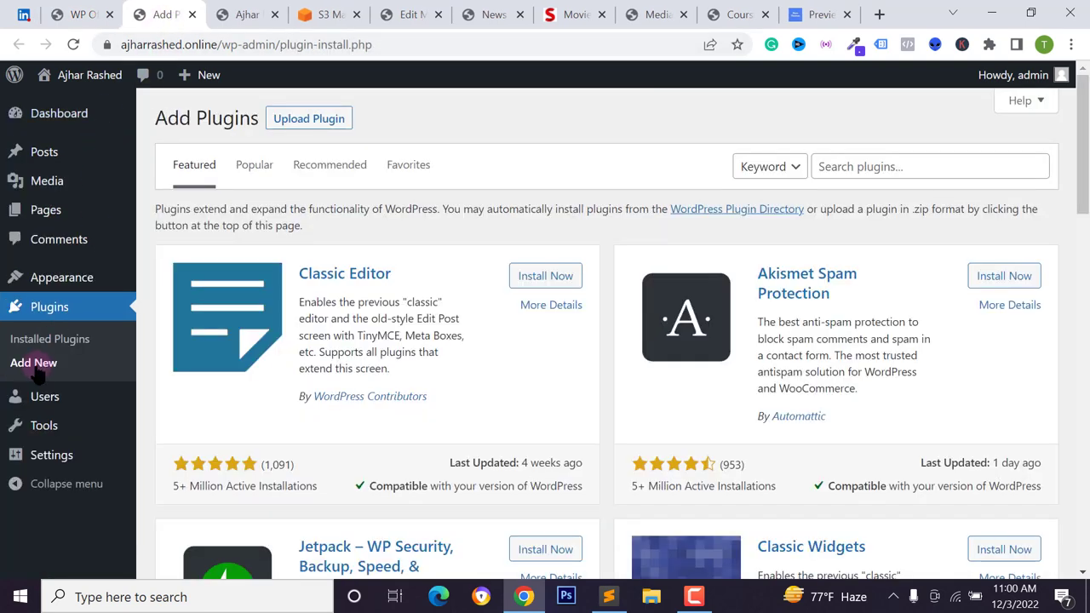
pyautogui.click(903, 165)
pyautogui.write('file manager')
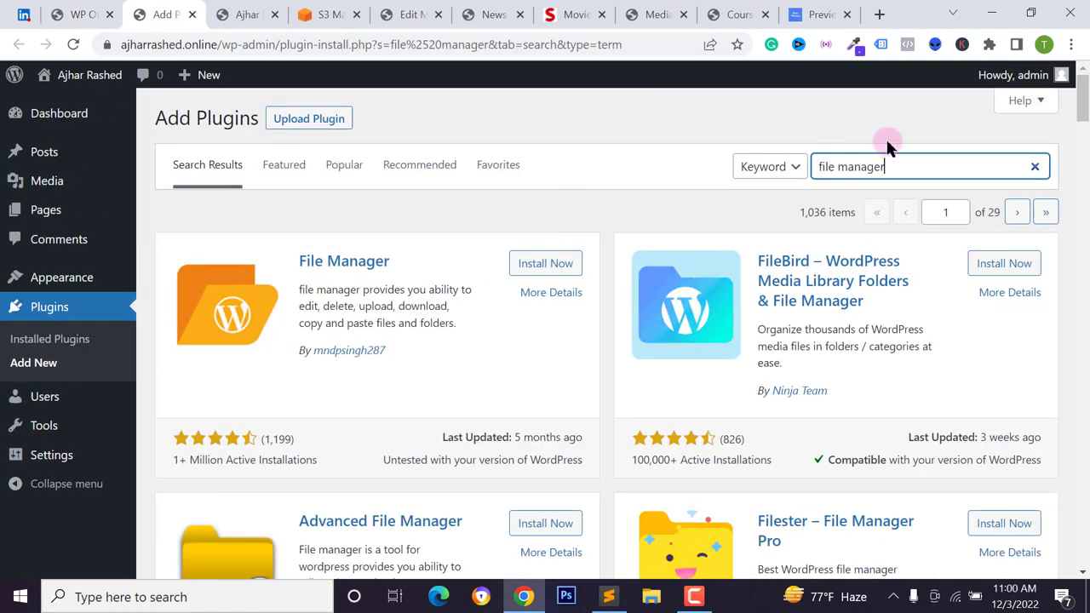
pyautogui.click(550, 265)
pyautogui.scroll(-3, 519, 361)
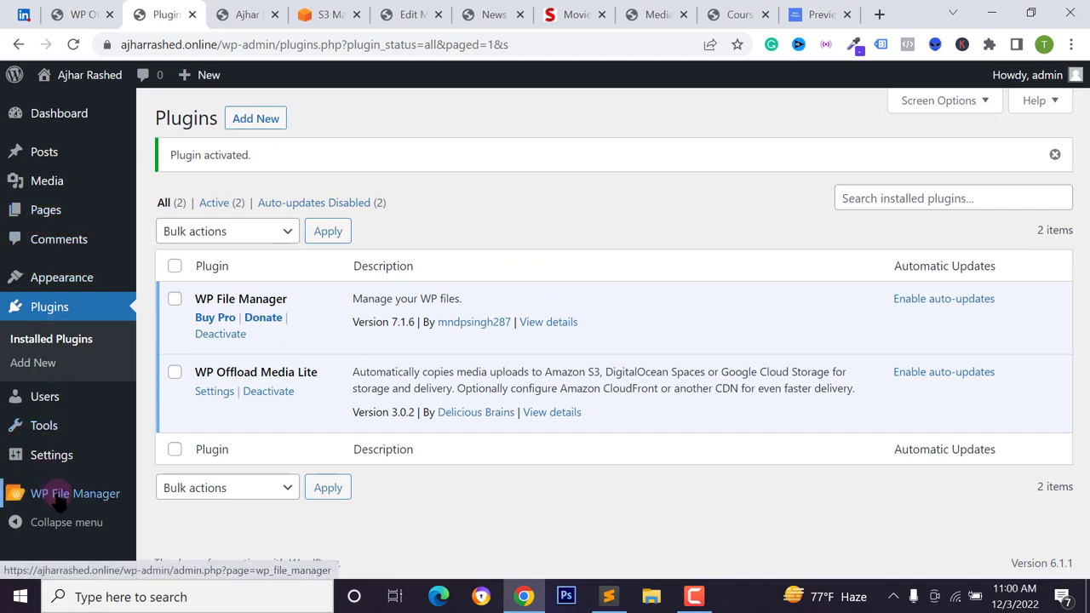
# Open public_html's wp-config.php in WP File Manager's Code Editor
pyautogui.moveTo(58, 501)
pyautogui.click(186, 351)
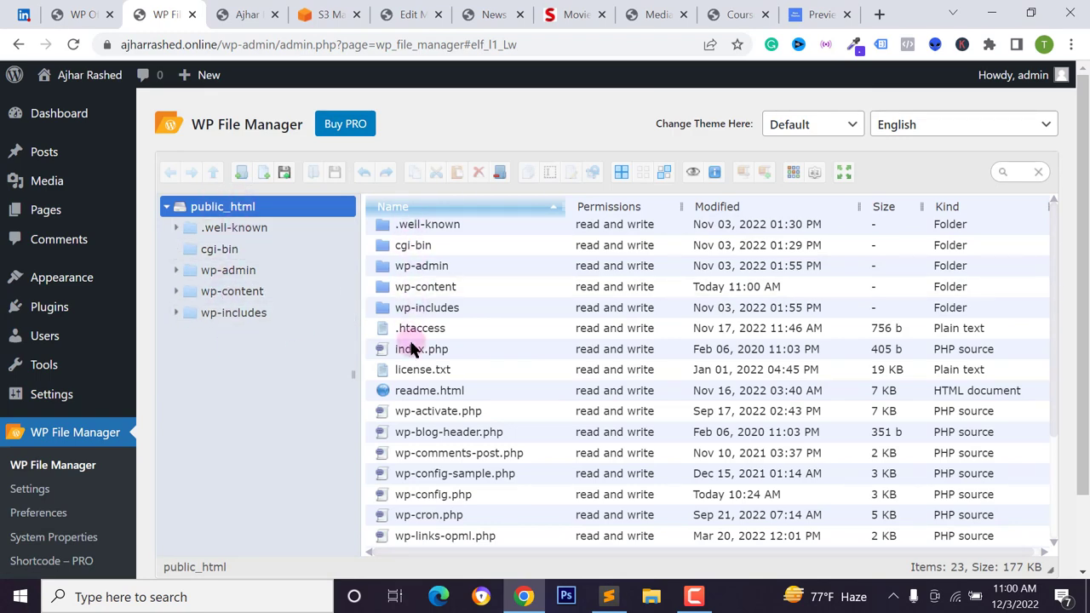
pyautogui.scroll(-4, 409, 350)
pyautogui.scroll(-4, 447, 375)
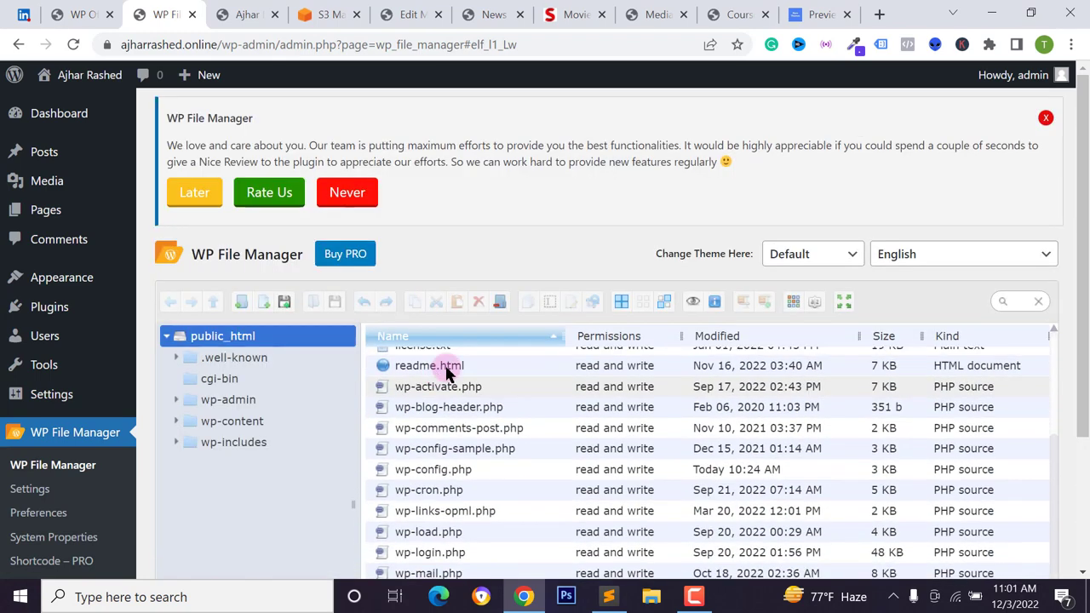
pyautogui.scroll(-2, 559, 204)
pyautogui.scroll(3, 385, 242)
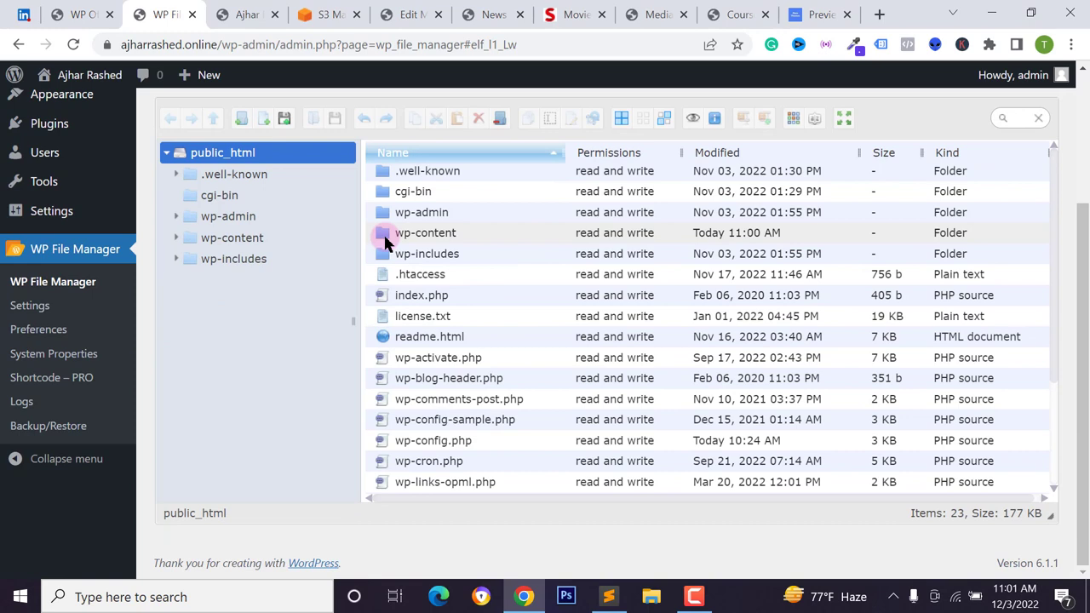
pyautogui.click(384, 238)
pyautogui.click(409, 378)
pyautogui.scroll(-2, 421, 373)
pyautogui.click(394, 356)
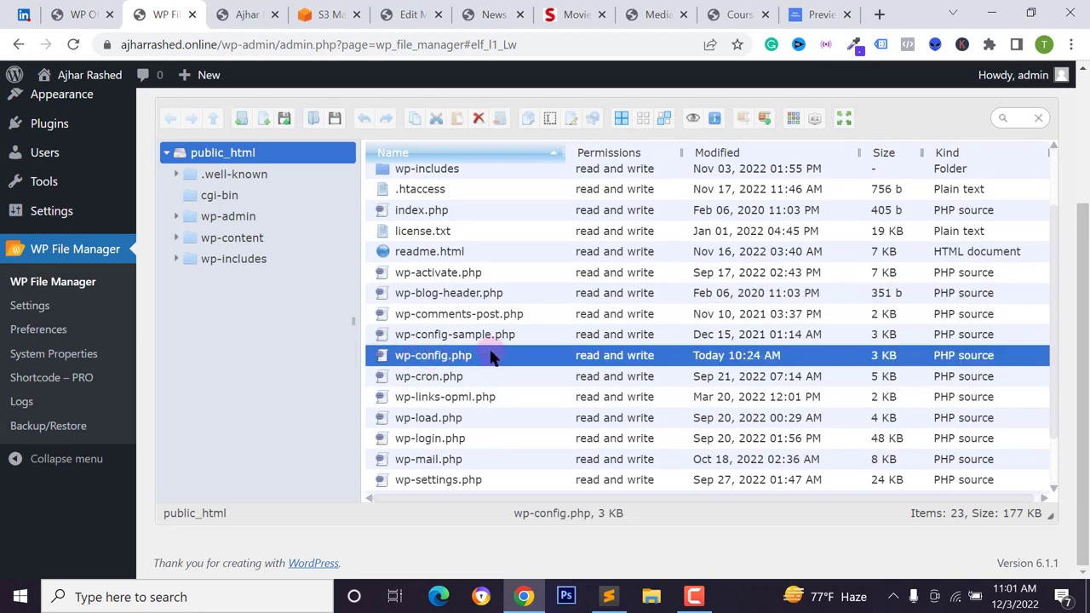
pyautogui.rightClick(445, 360)
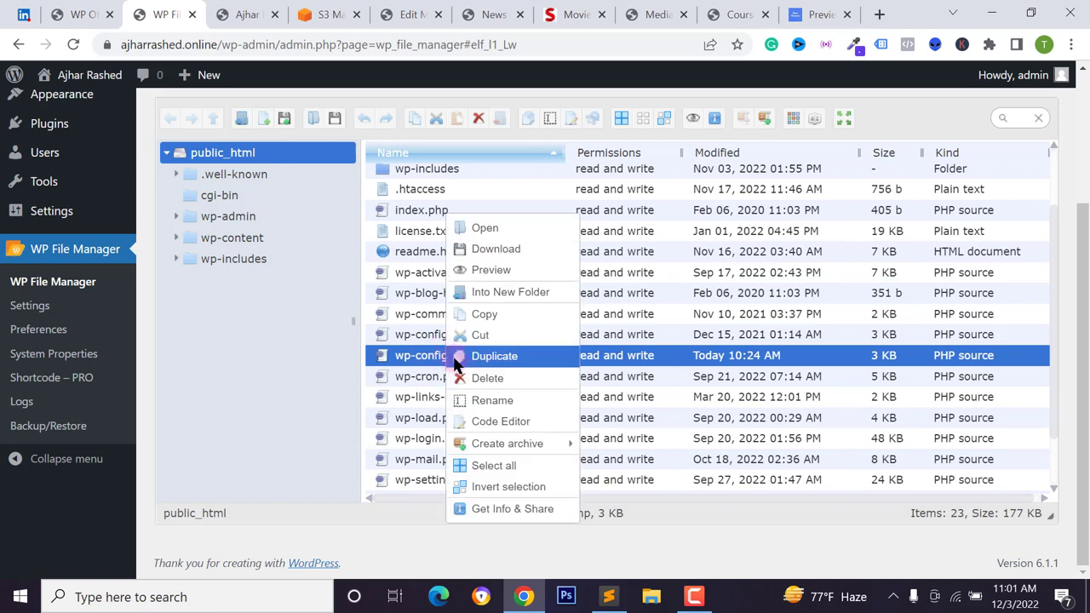
pyautogui.click(501, 423)
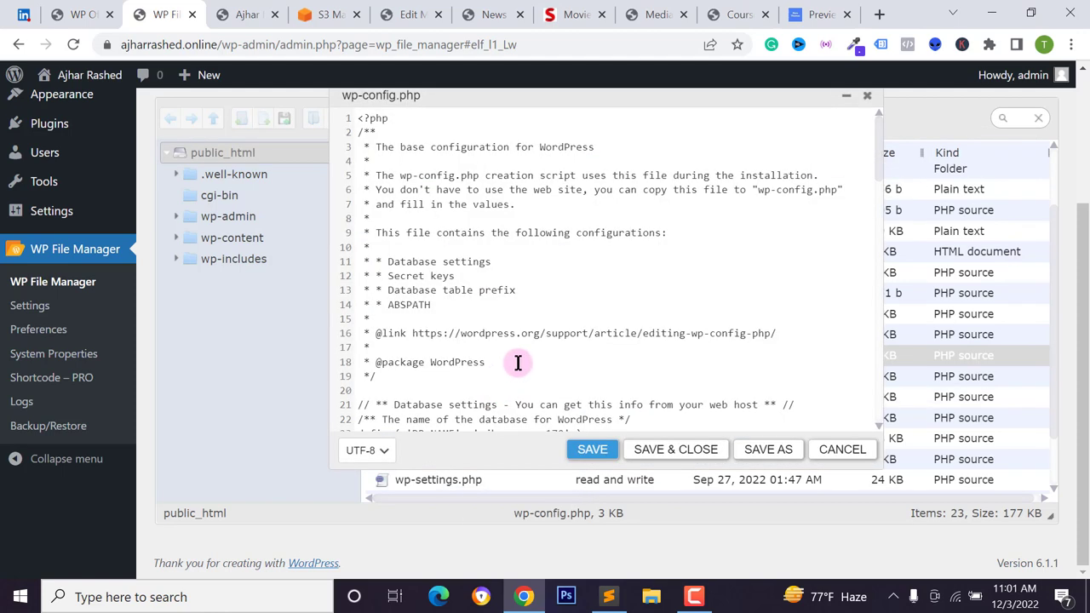
# Copy the AS3CF_SETTINGS snippet again from the WP Offload Media settings tab
pyautogui.click(509, 294)
pyautogui.scroll(-3, 486, 299)
pyautogui.scroll(-3, 485, 299)
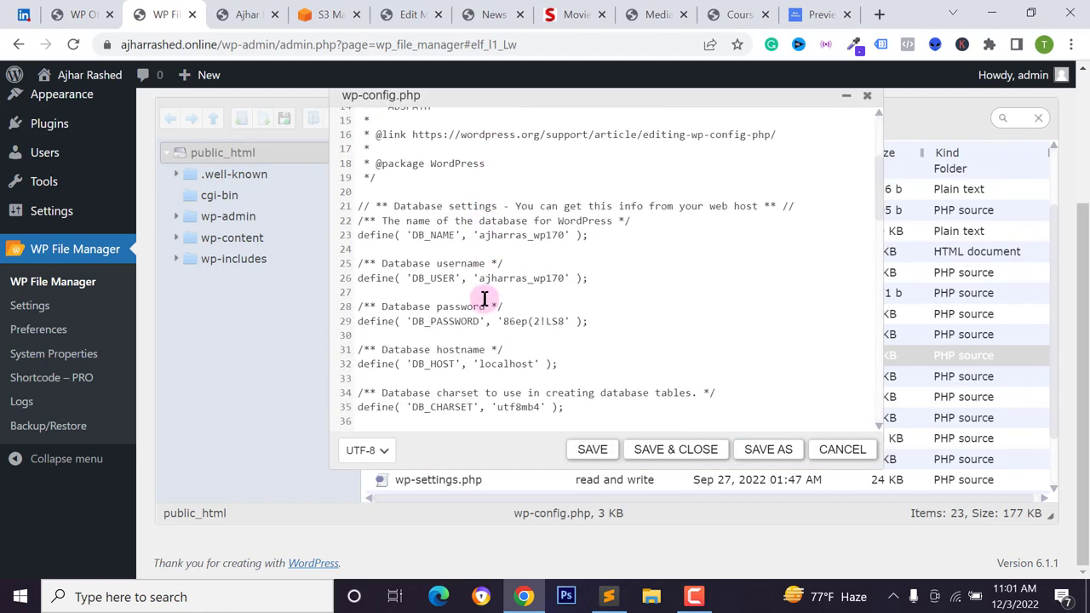
pyautogui.scroll(-2, 377, 278)
pyautogui.scroll(4, 426, 309)
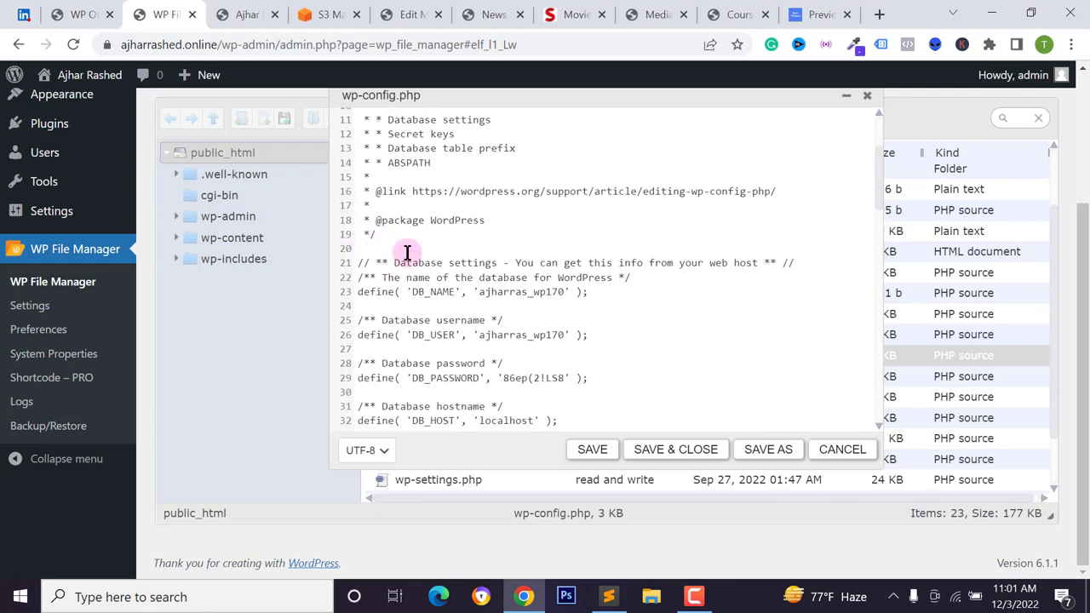
pyautogui.click(73, 12)
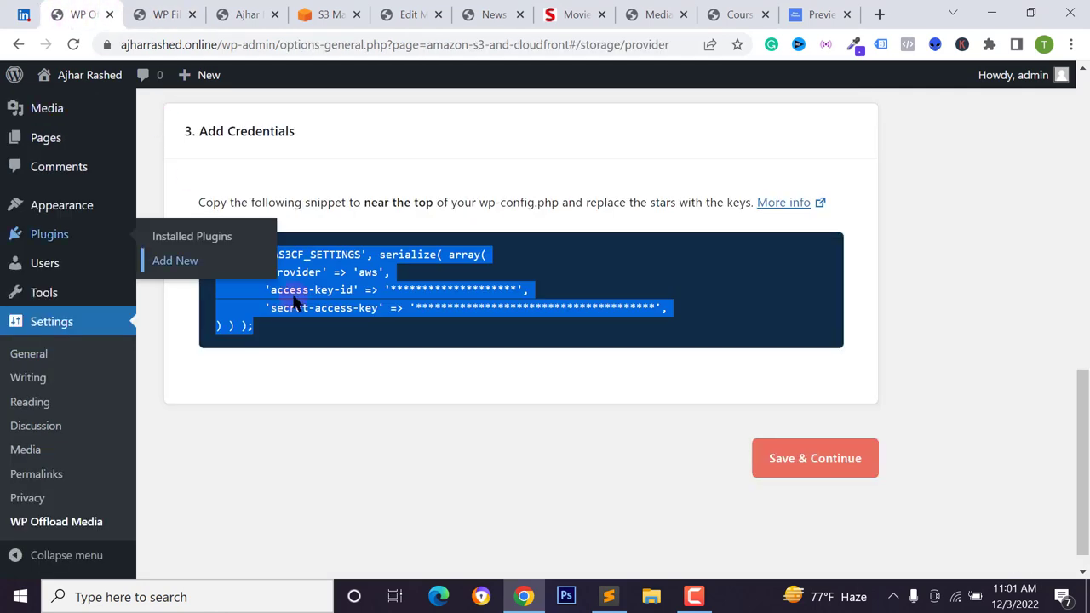
pyautogui.rightClick(356, 258)
pyautogui.click(392, 271)
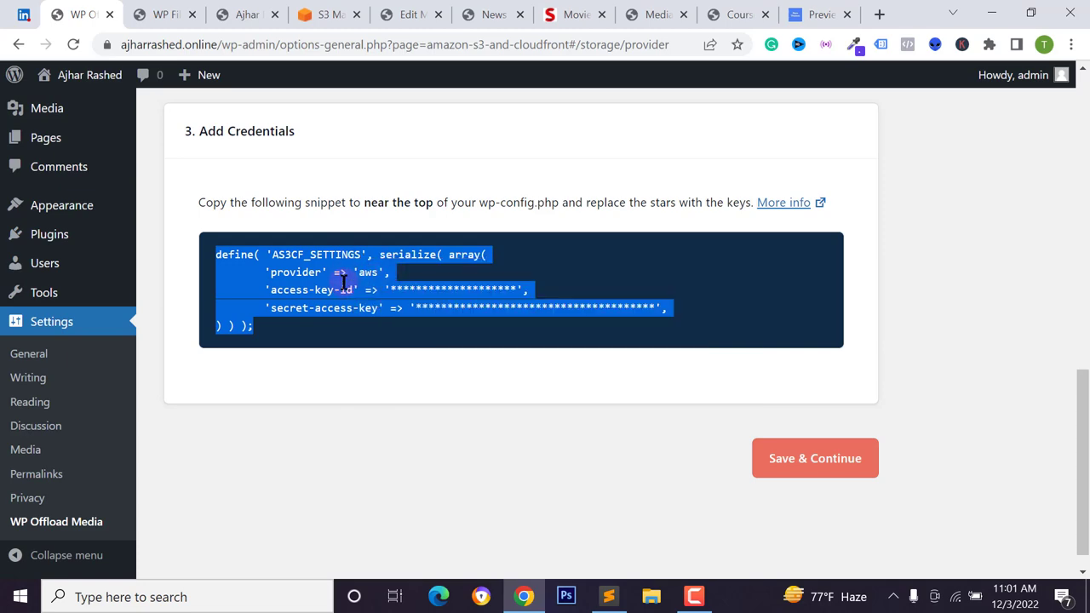
# Paste the snippet as plain text onto new blank lines at line 20 of wp-config.php
pyautogui.click(156, 15)
pyautogui.click(245, 14)
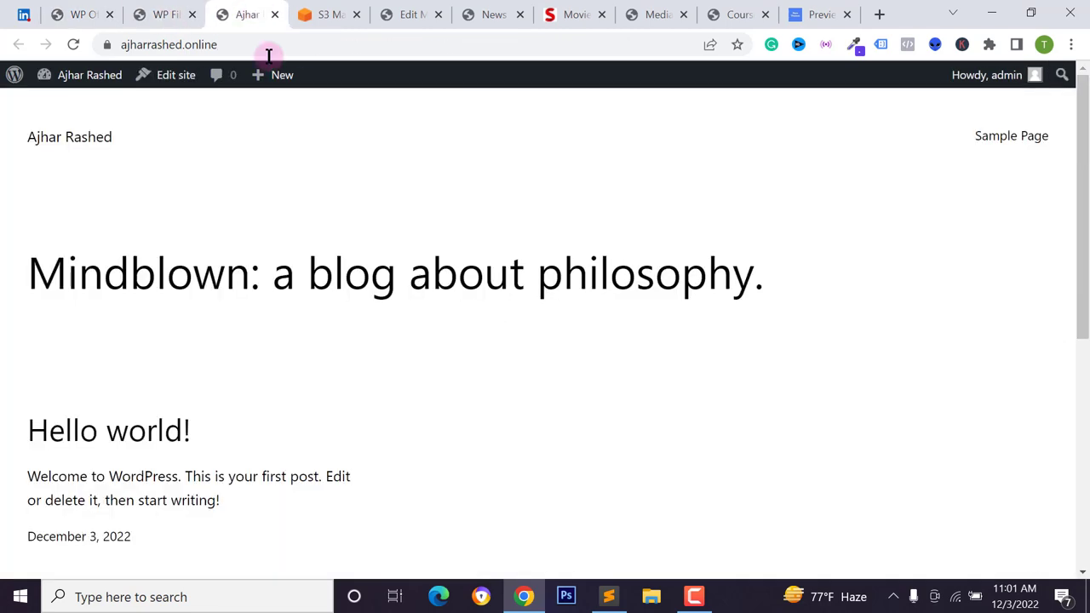
pyautogui.click(156, 14)
pyautogui.click(384, 246)
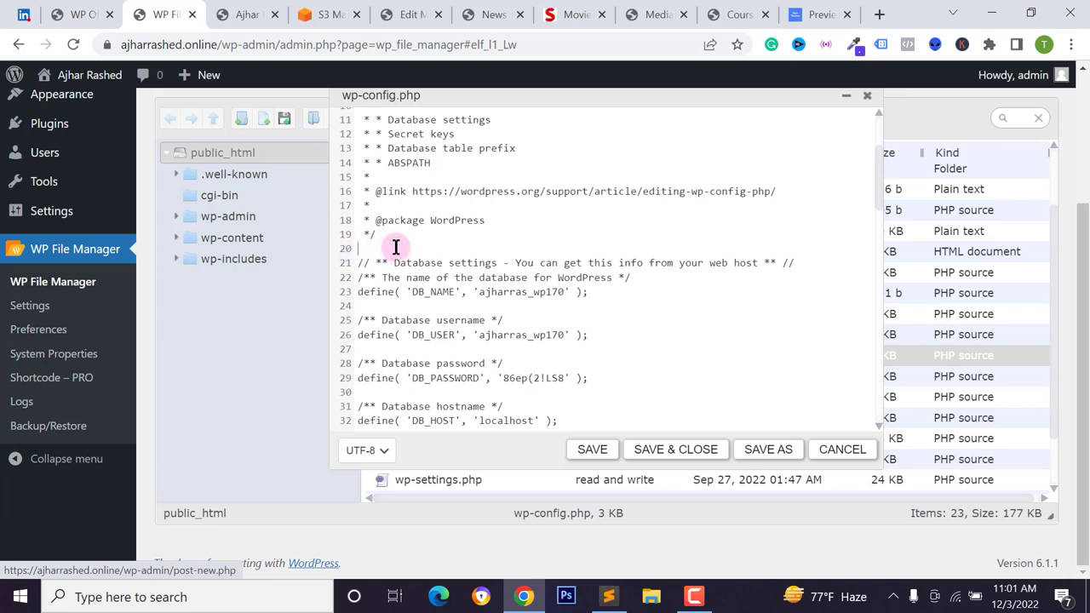
pyautogui.press('Return')
pyautogui.press('Return')
pyautogui.rightClick(364, 265)
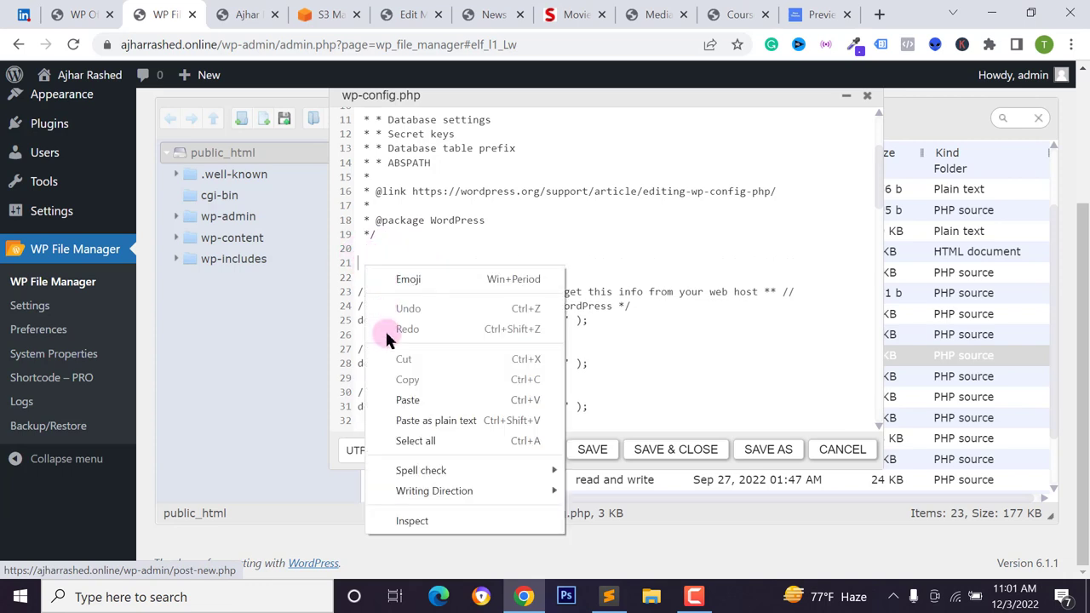
pyautogui.click(402, 421)
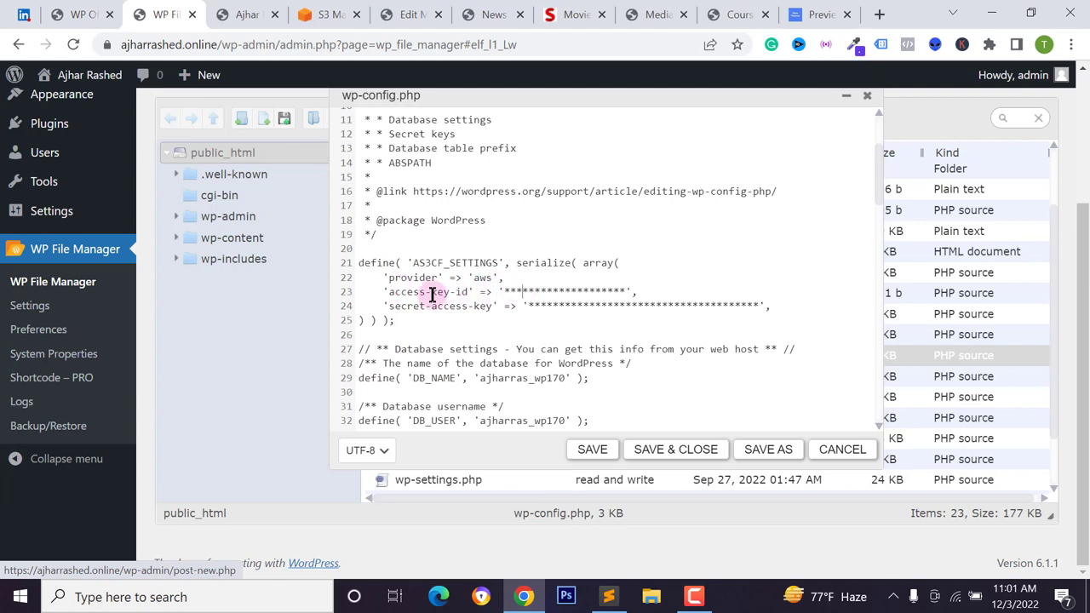
pyautogui.click(498, 291)
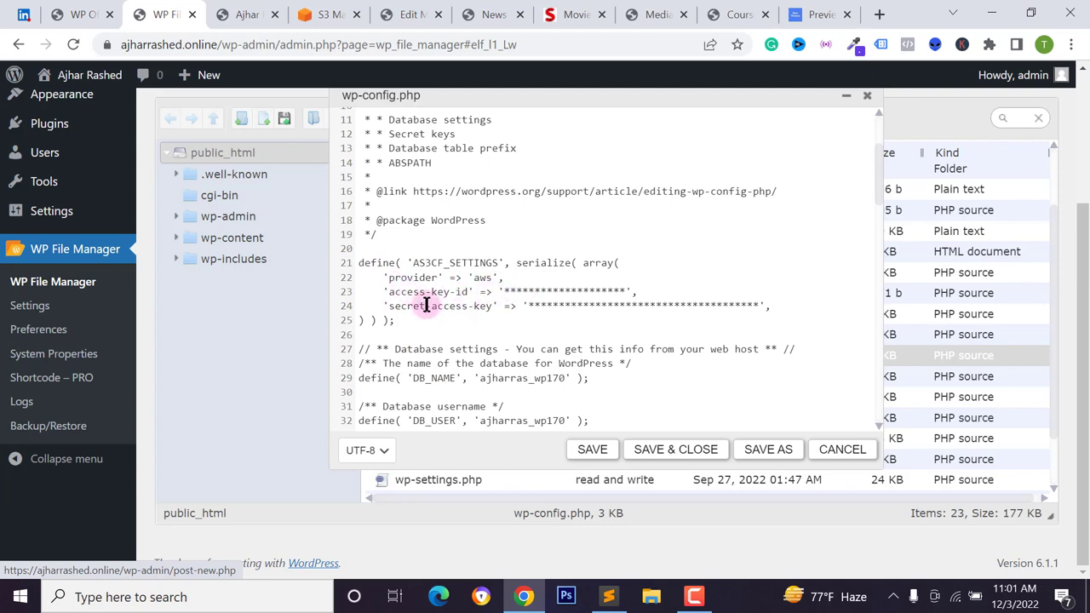
pyautogui.click(565, 292)
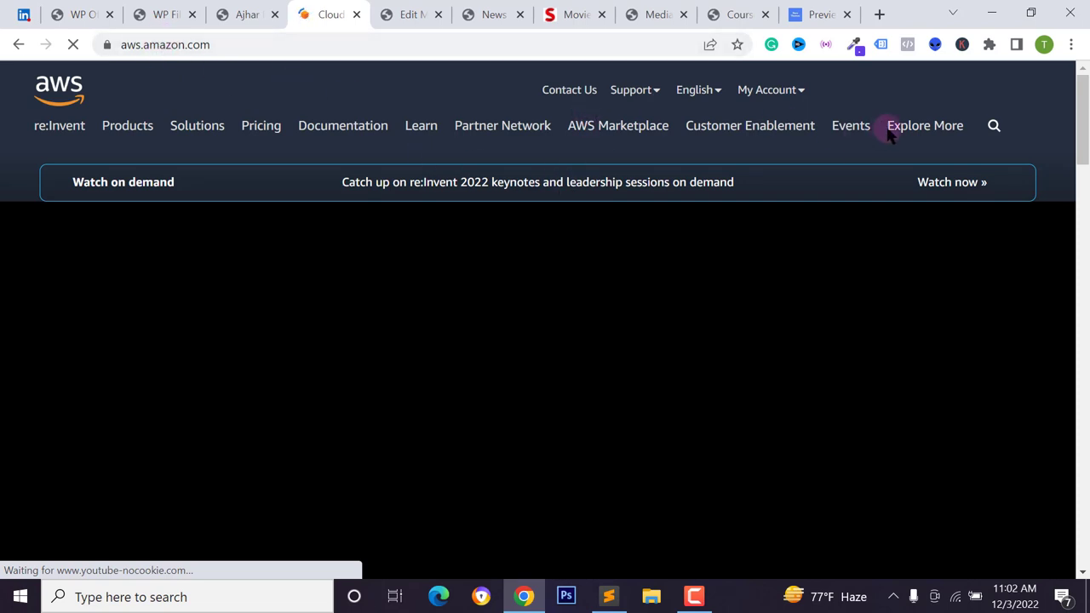
# Sign in to the AWS console, find IAM through the search bar, and list its users
pyautogui.click(469, 126)
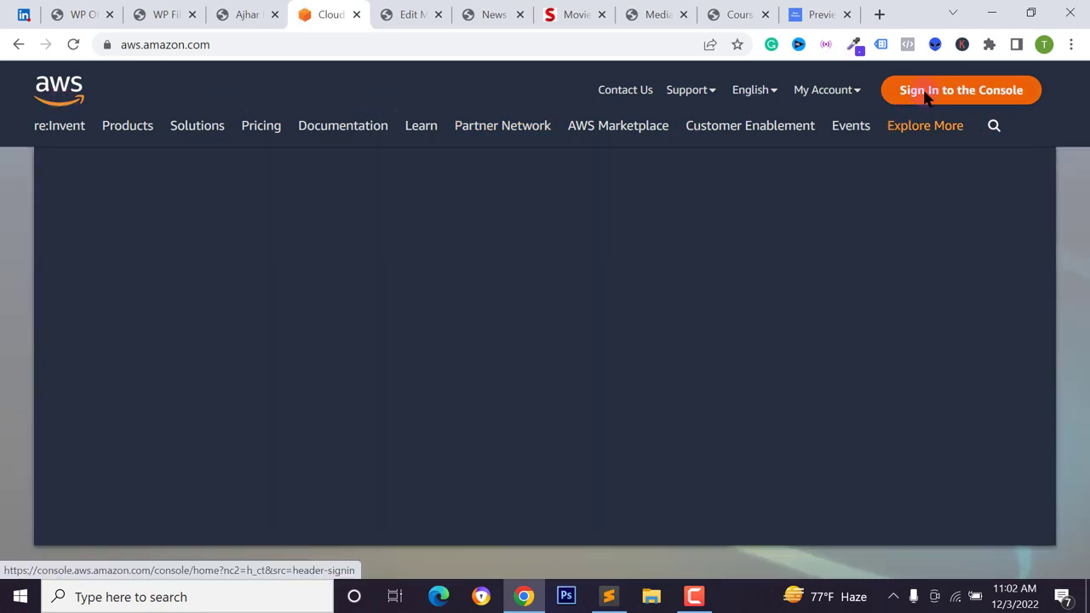
pyautogui.click(941, 96)
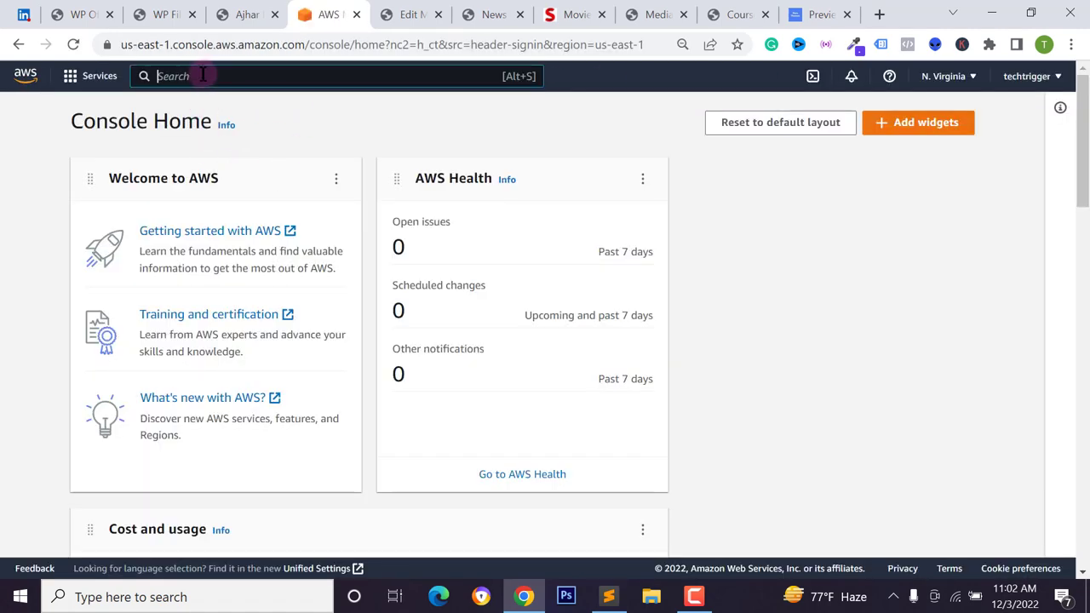
pyautogui.write('am')
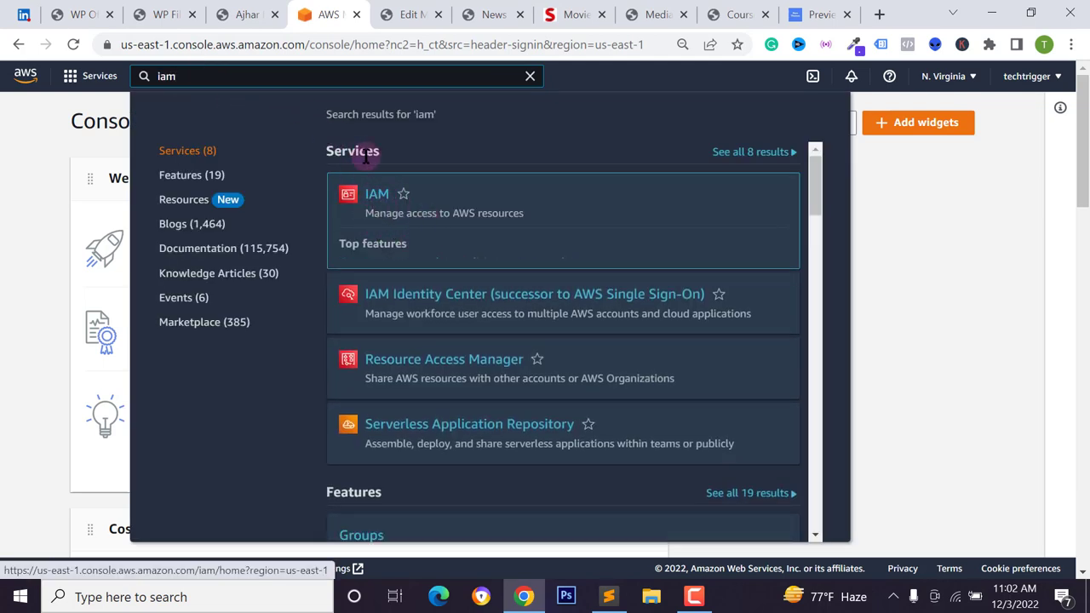
pyautogui.click(375, 200)
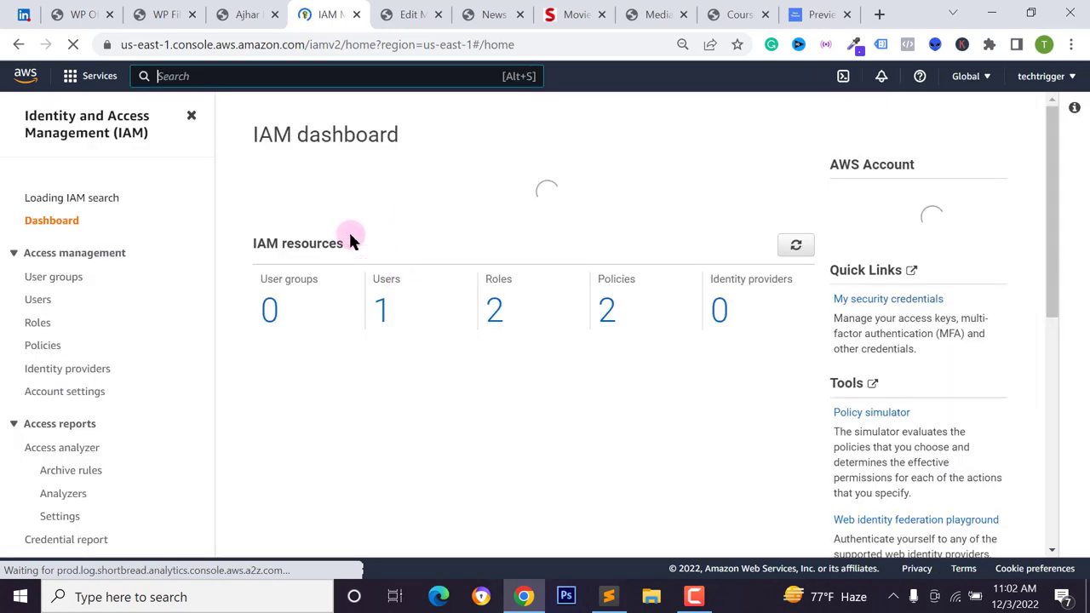
pyautogui.click(38, 303)
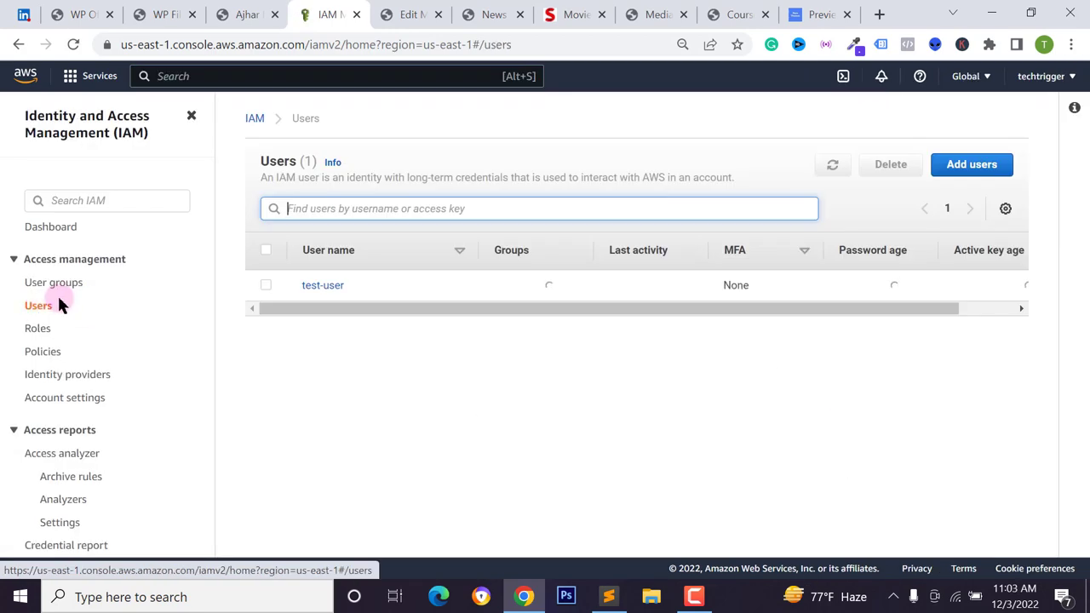
# Start a new IAM user with a name and Access key - Programmatic access, then continue to permissions
pyautogui.click(973, 170)
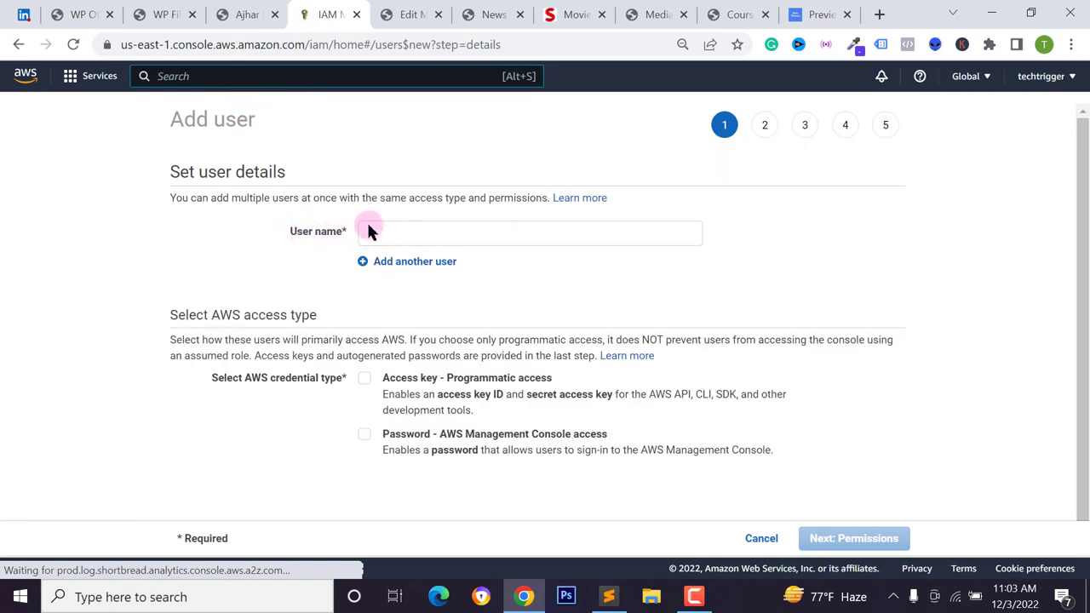
pyautogui.click(400, 235)
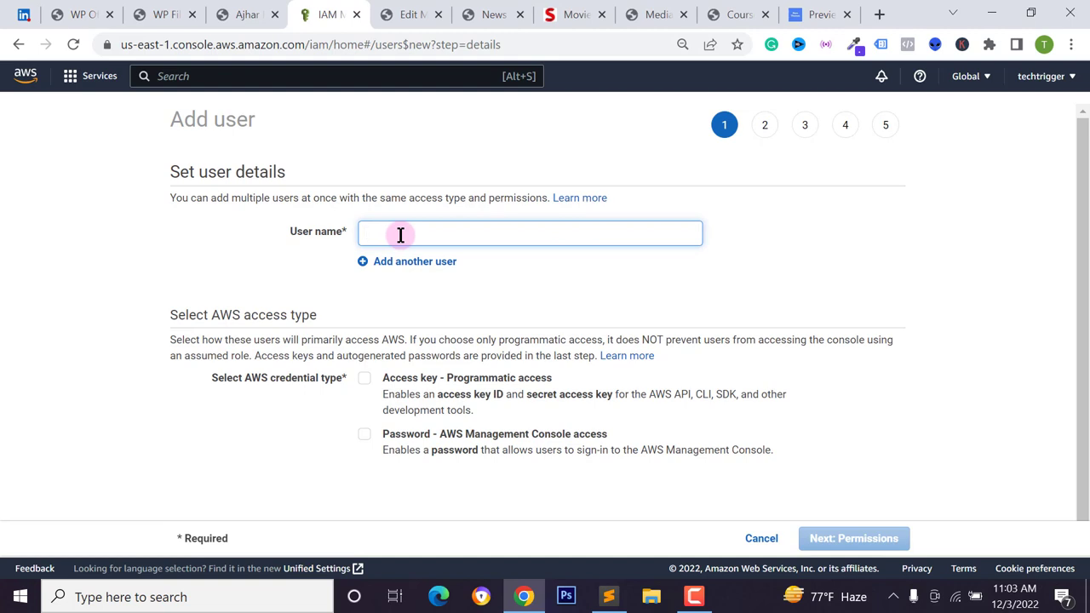
pyautogui.write('te')
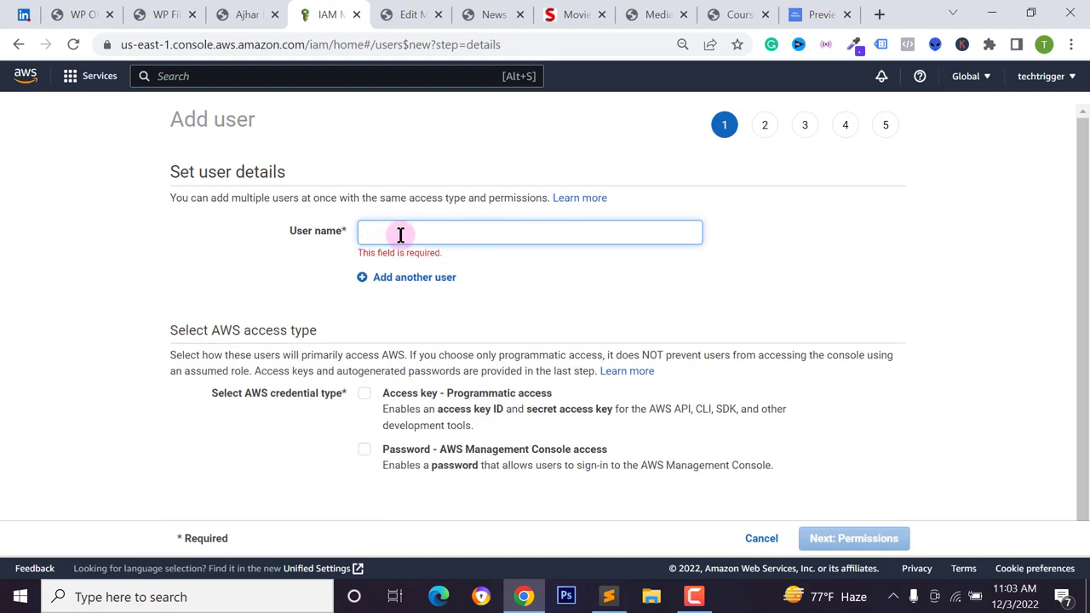
pyautogui.write('ajharrashed')
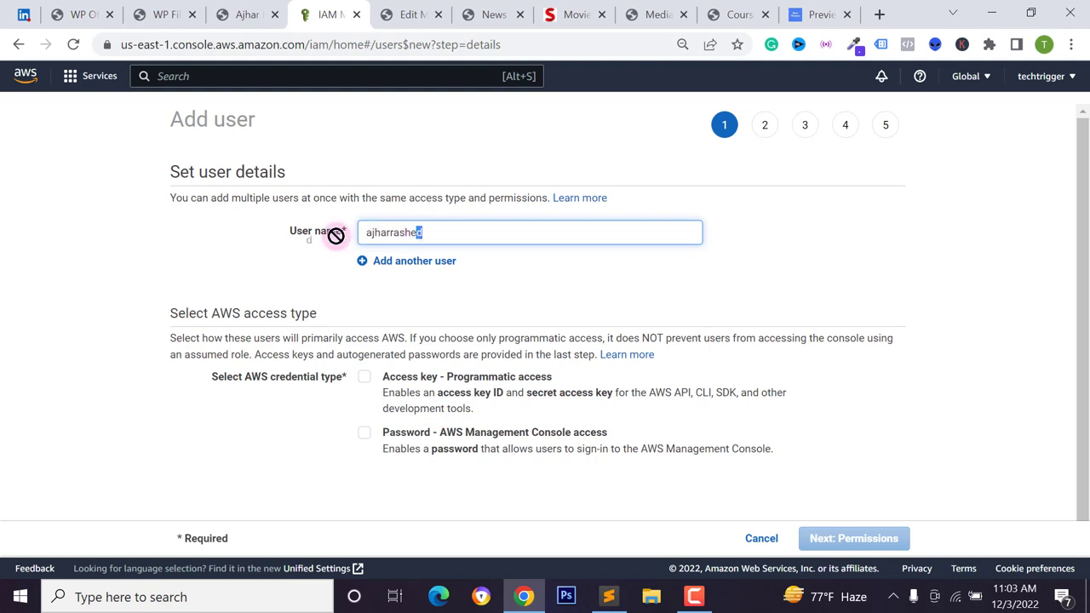
pyautogui.click(438, 233)
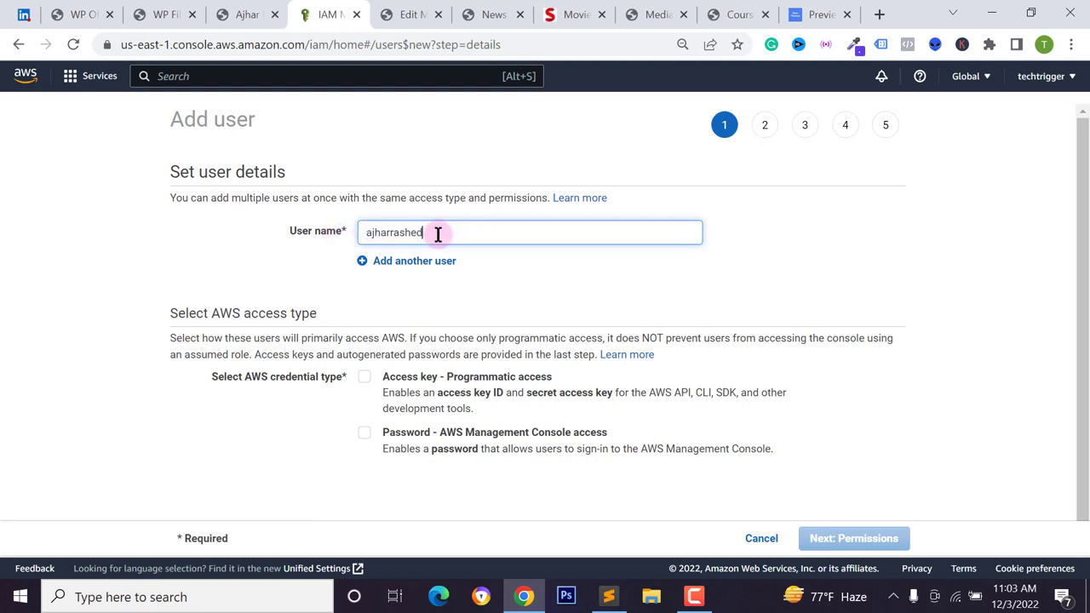
pyautogui.click(400, 233)
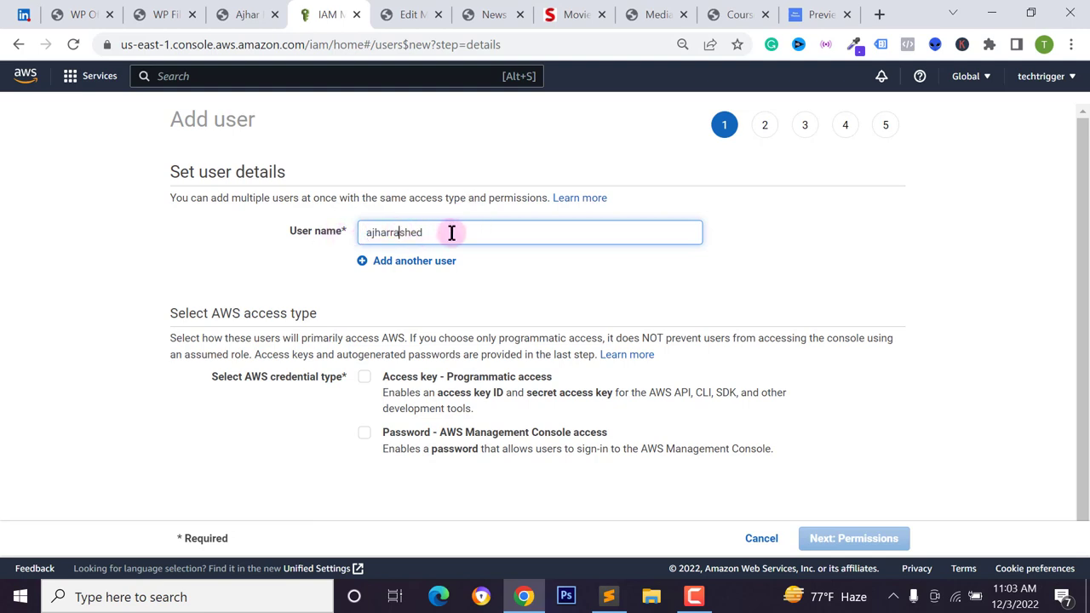
pyautogui.click(501, 324)
pyautogui.scroll(-1, 501, 323)
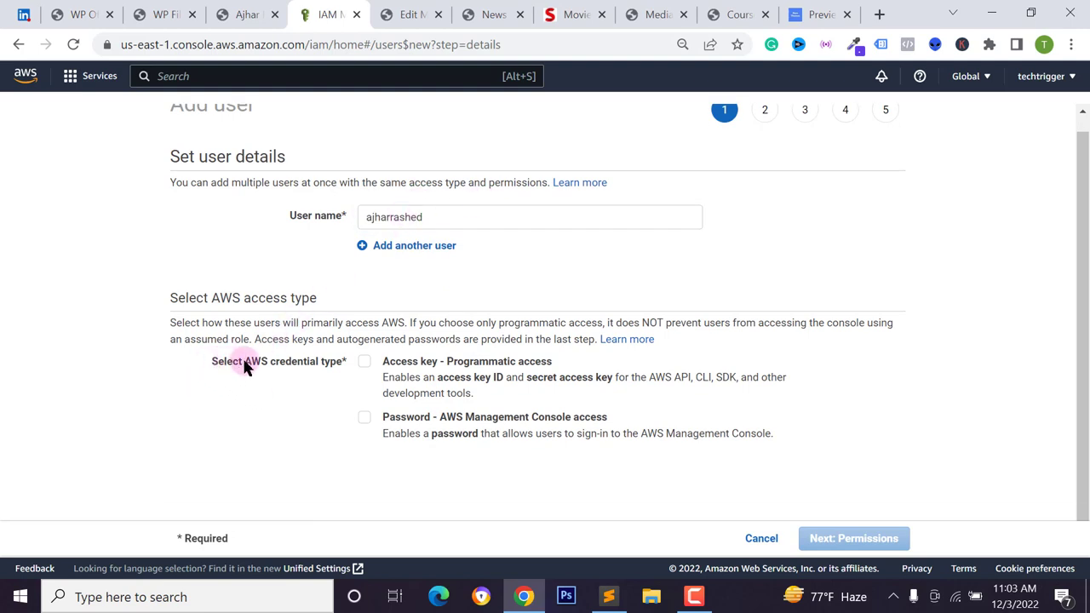
pyautogui.click(364, 364)
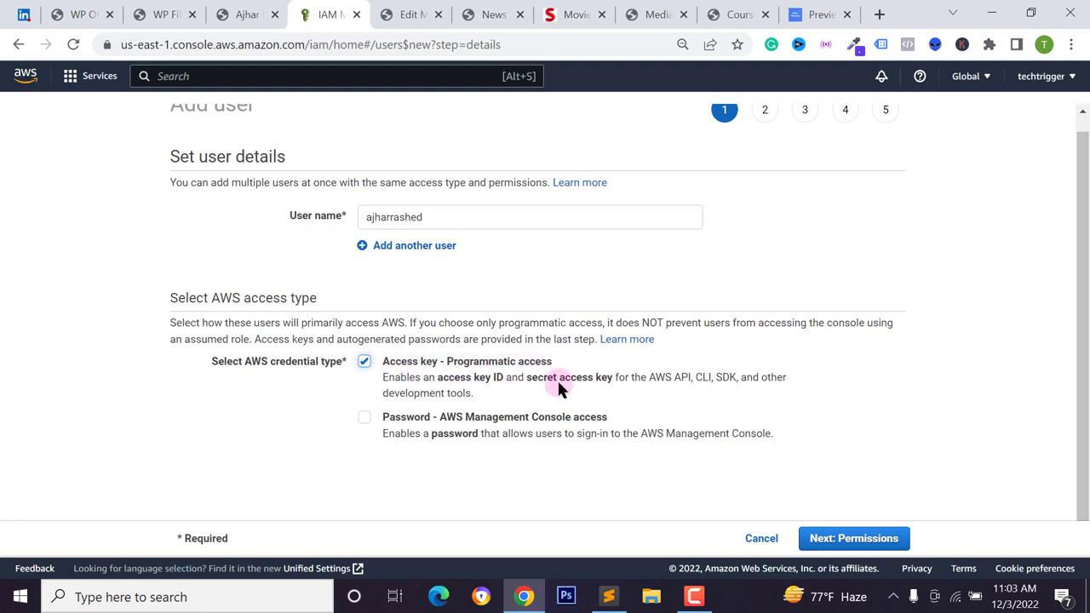
pyautogui.click(852, 543)
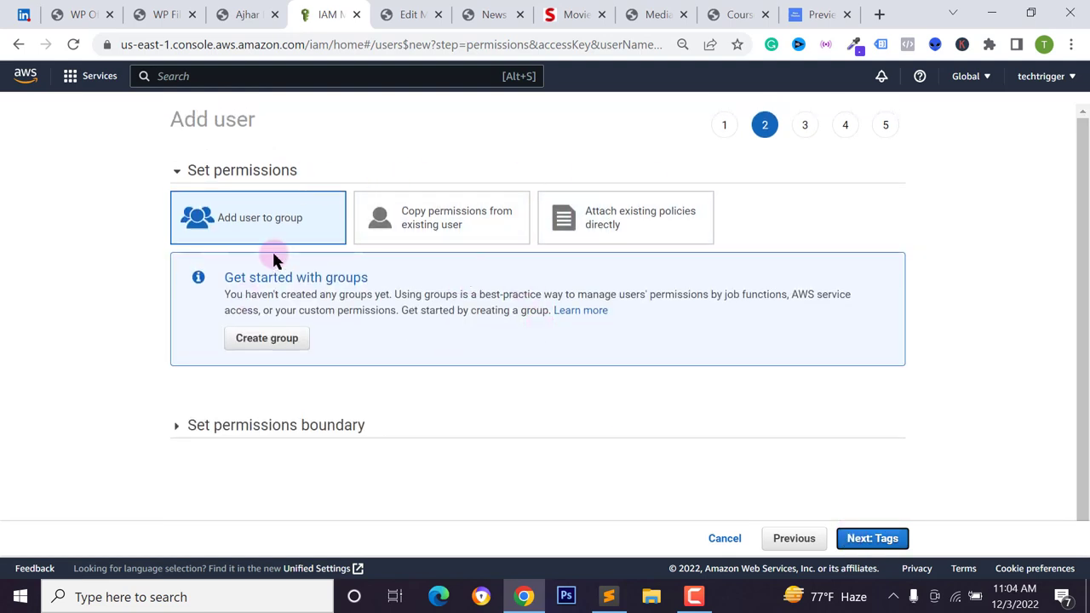
# Attach the AmazonS3FullAccess policy directly and advance to the optional tags step
pyautogui.click(651, 231)
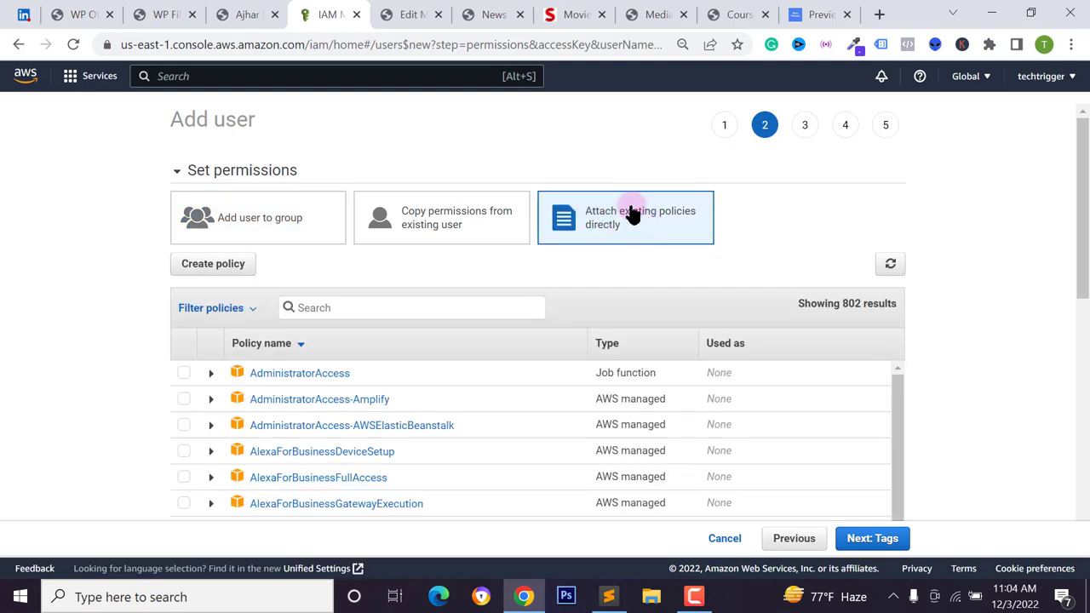
pyautogui.click(302, 306)
pyautogui.scroll(-1, 333, 316)
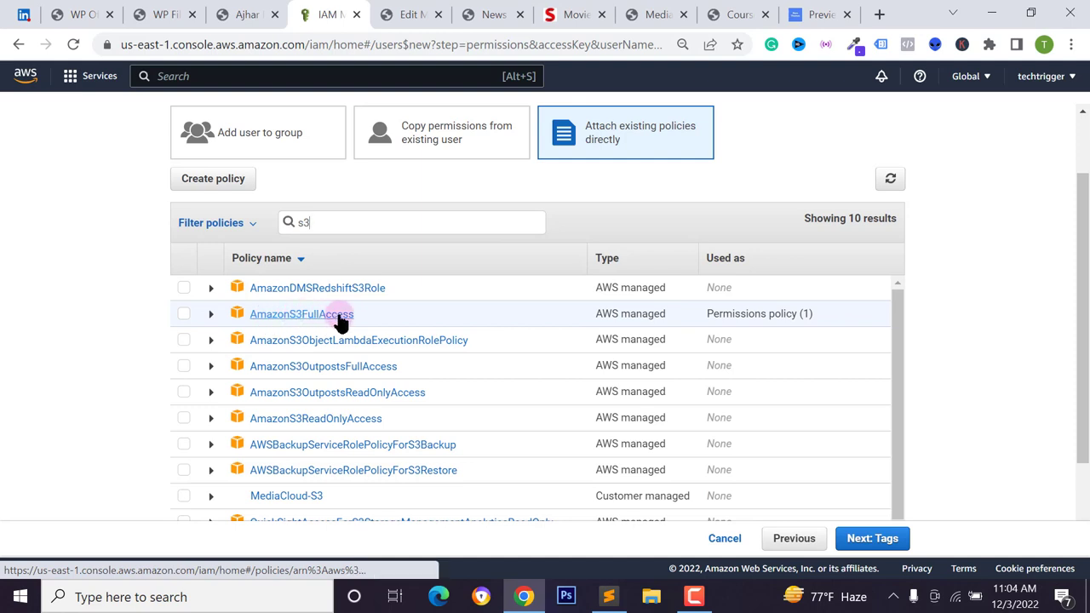
pyautogui.click(183, 314)
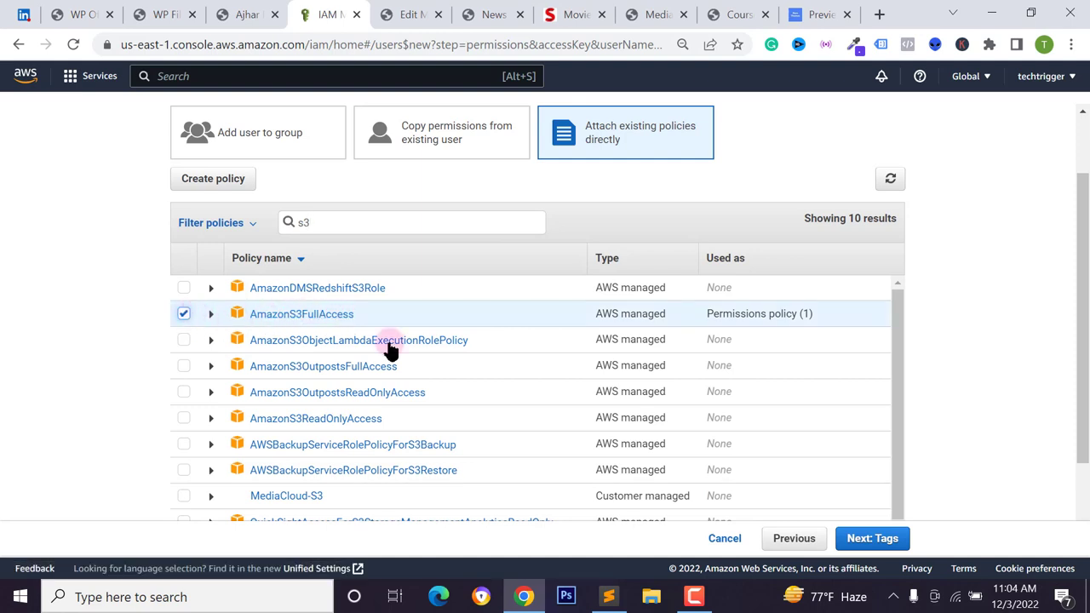
pyautogui.click(852, 545)
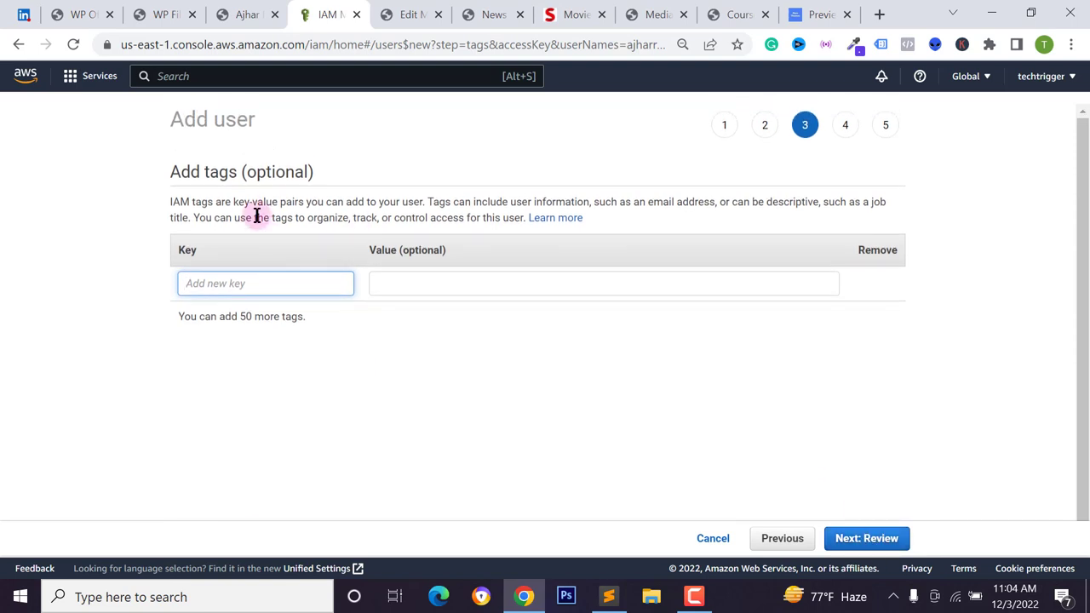
pyautogui.click(258, 399)
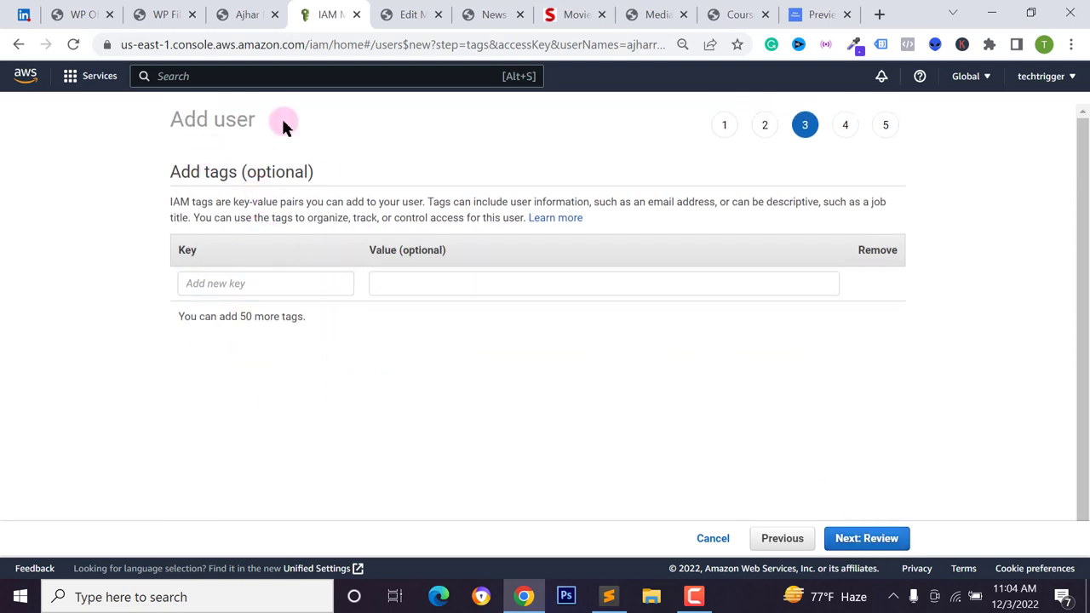
# Skip tags, review the new IAM user with S3 full access, and create it
pyautogui.click(864, 541)
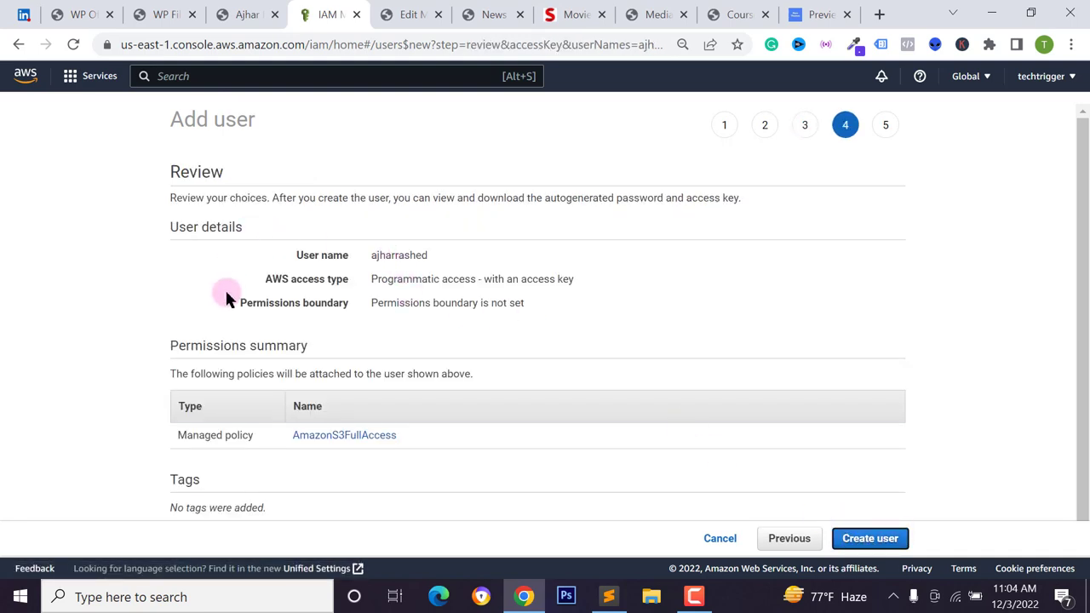
pyautogui.scroll(-1, 400, 338)
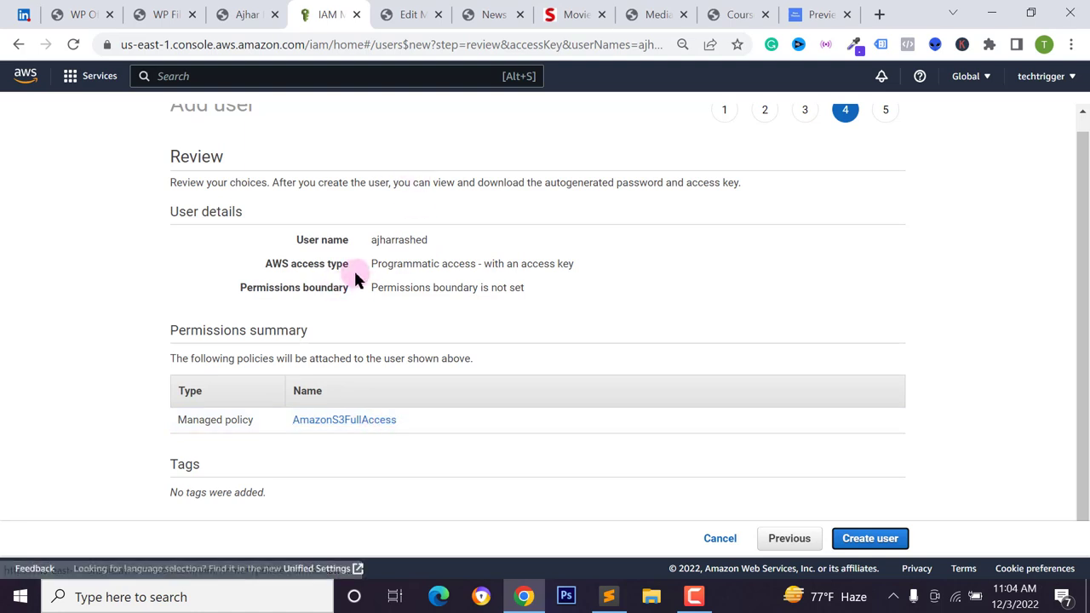
pyautogui.moveTo(372, 239); pyautogui.dragTo(428, 239)
pyautogui.click(774, 430)
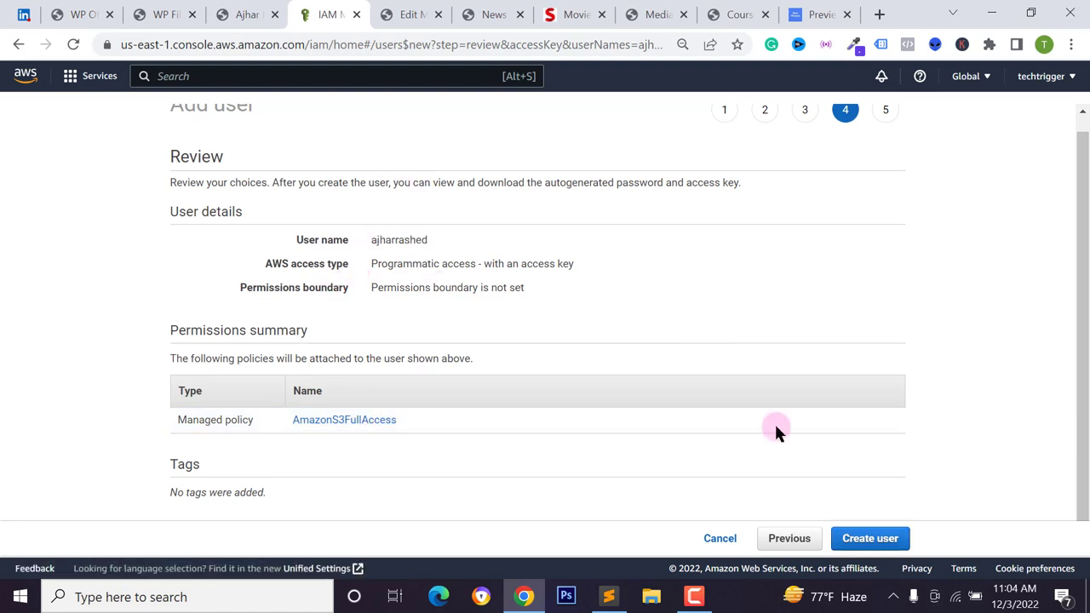
pyautogui.click(876, 540)
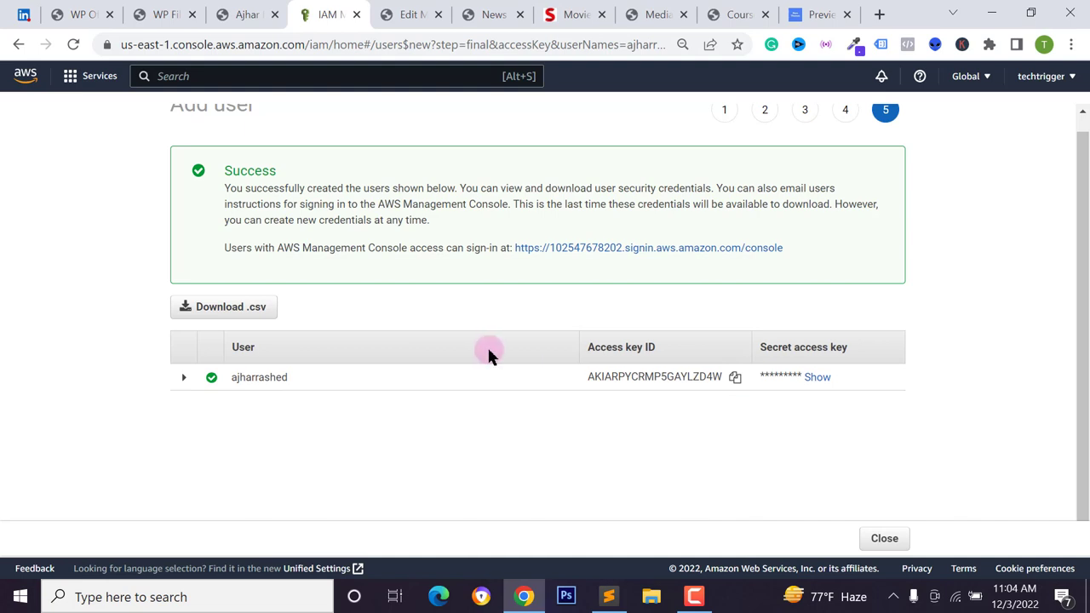
# Download the new user's access-key credentials as a .csv file
pyautogui.scroll(1, 477, 340)
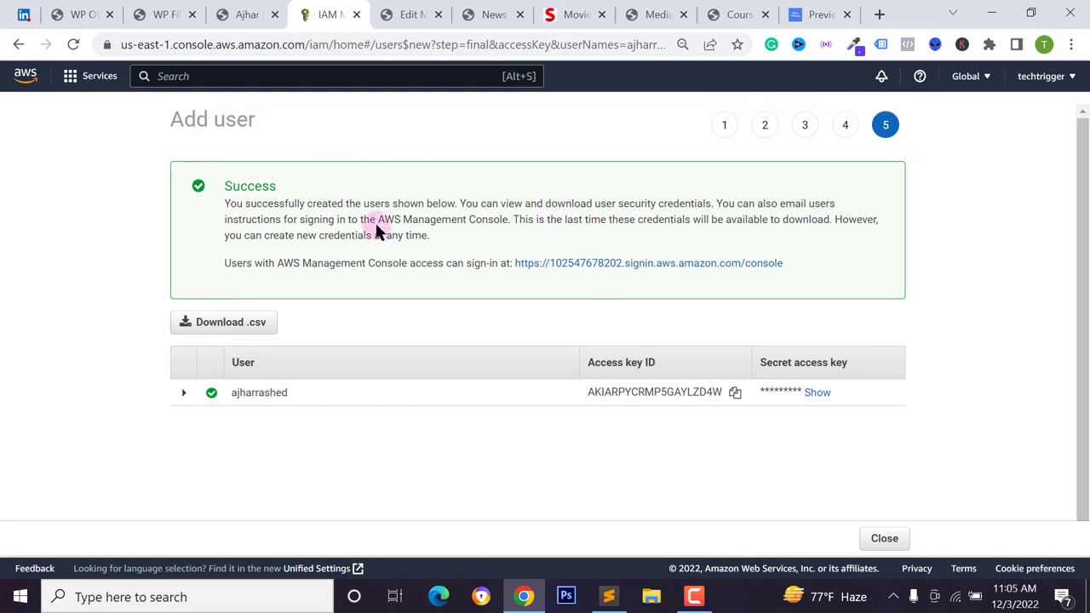
pyautogui.click(254, 327)
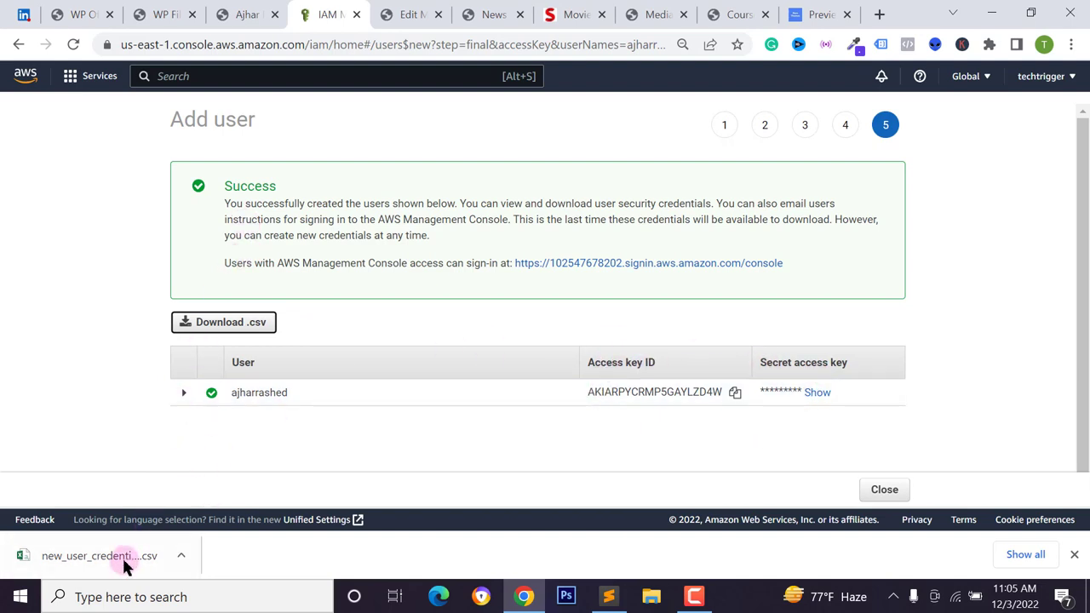
pyautogui.click(1074, 554)
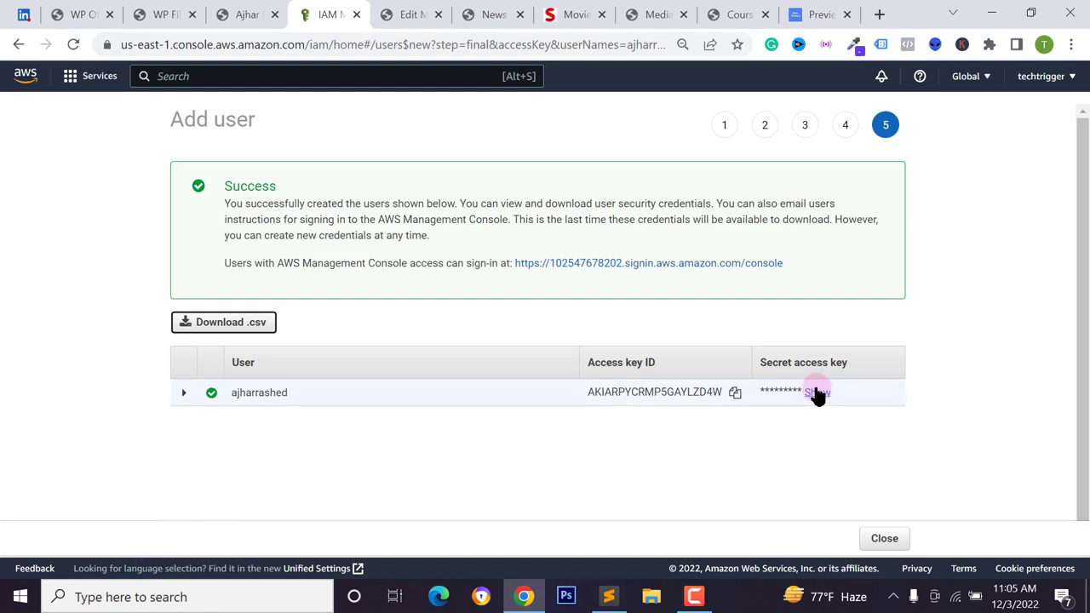
# Copy the new Access key ID into wp-config.php's access-key-id value, then go back to IAM
pyautogui.click(733, 394)
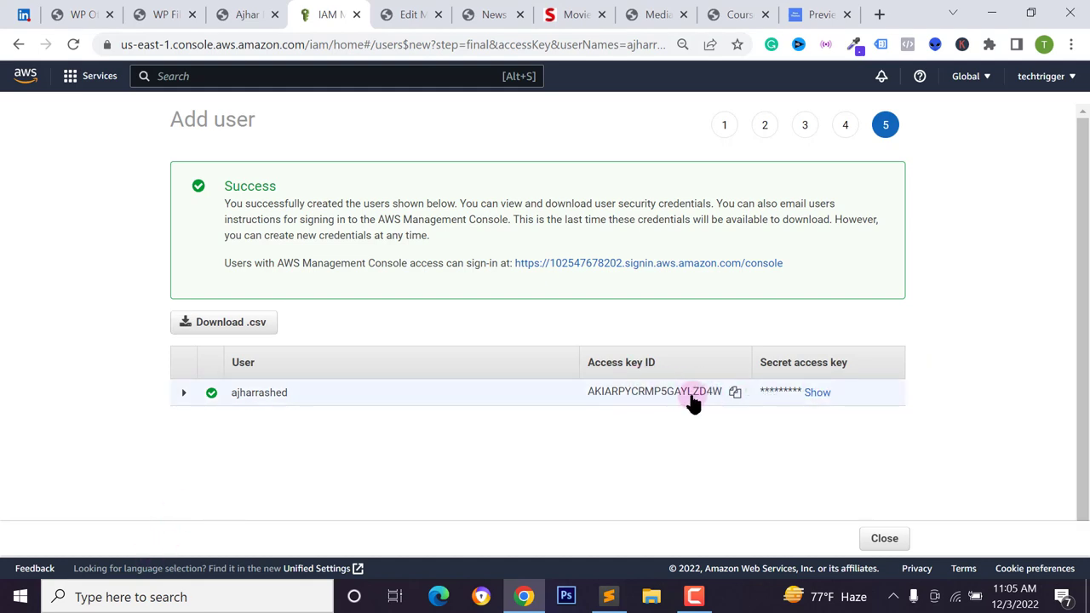
pyautogui.click(241, 14)
pyautogui.click(166, 14)
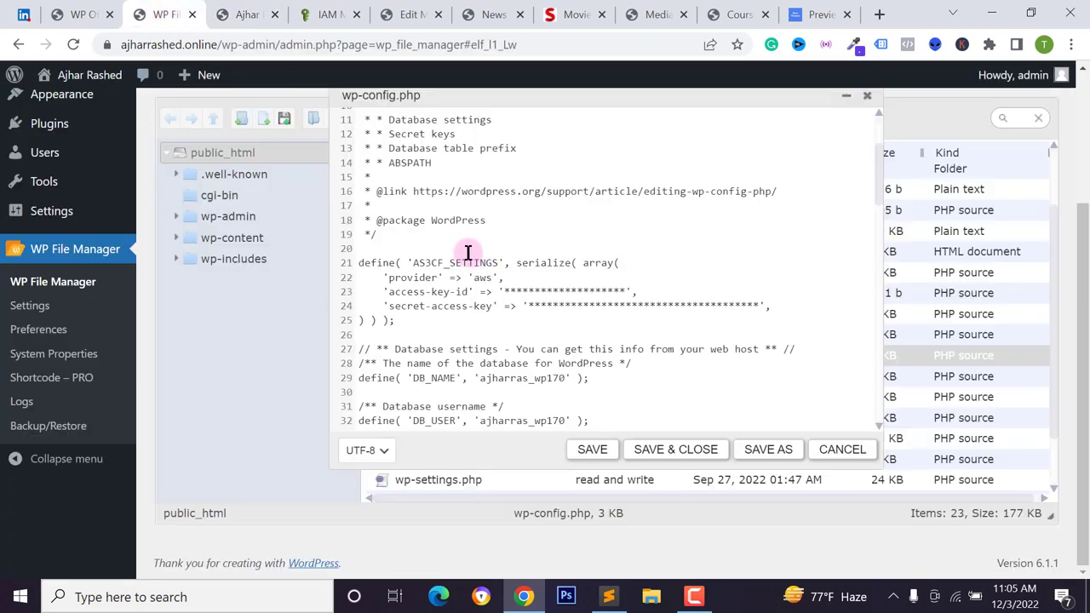
pyautogui.scroll(2, 446, 248)
pyautogui.scroll(-1, 426, 316)
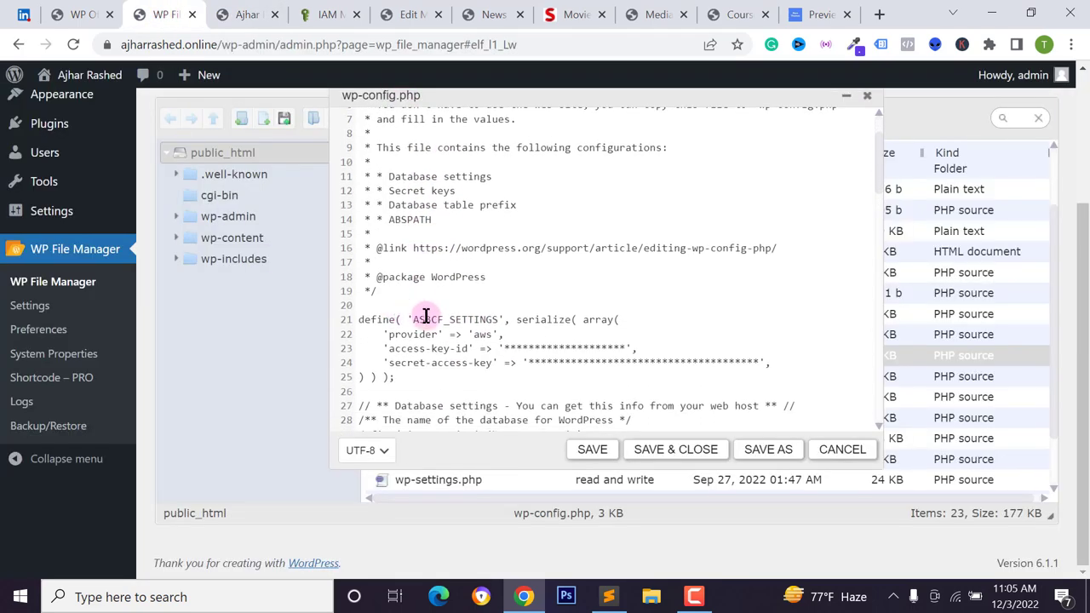
pyautogui.click(488, 348)
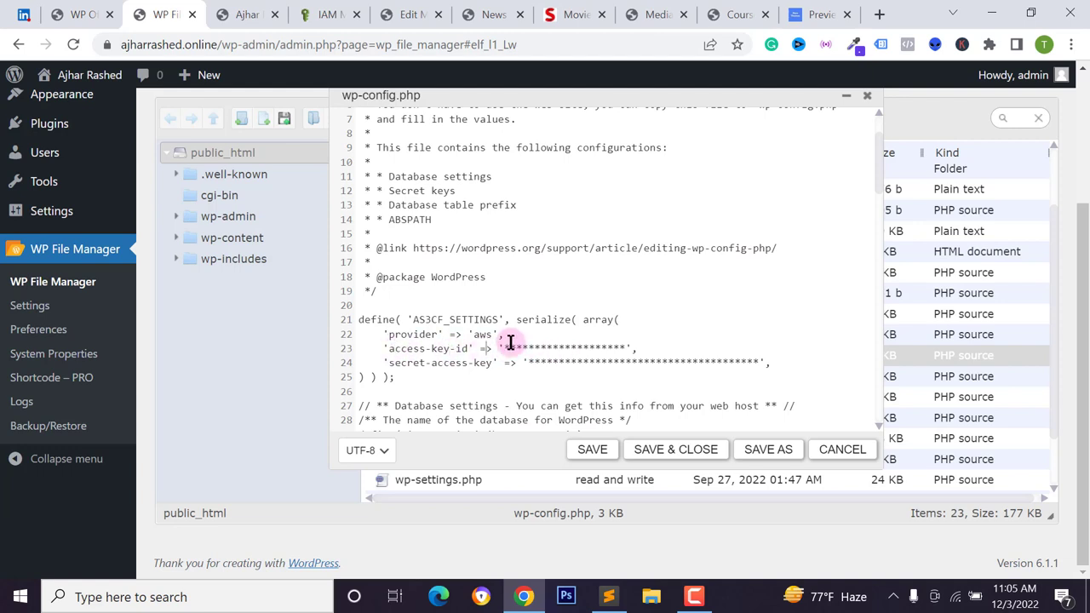
pyautogui.click(627, 348)
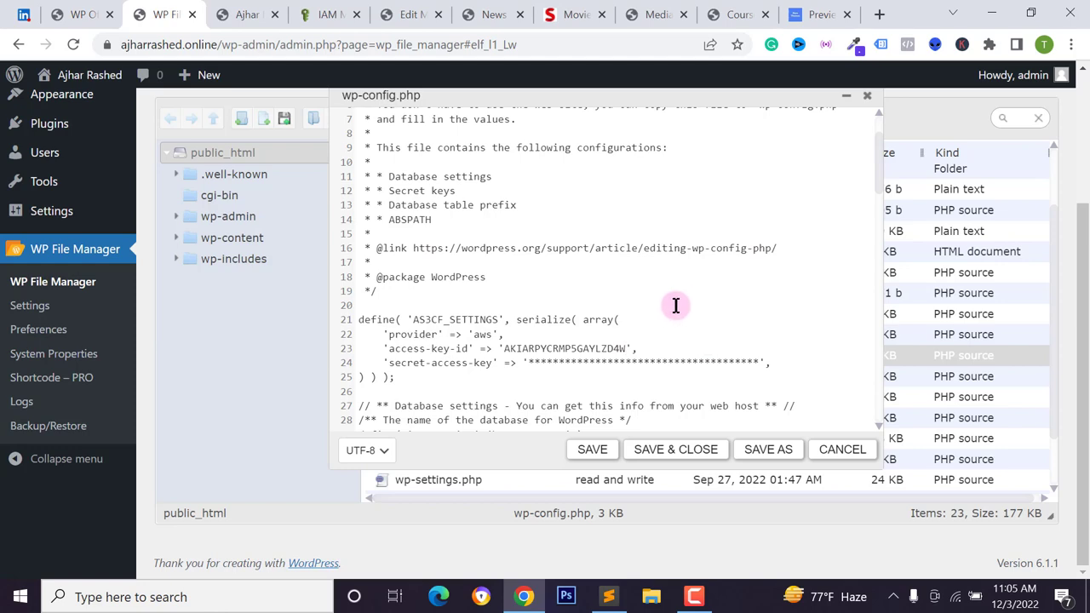
pyautogui.click(329, 14)
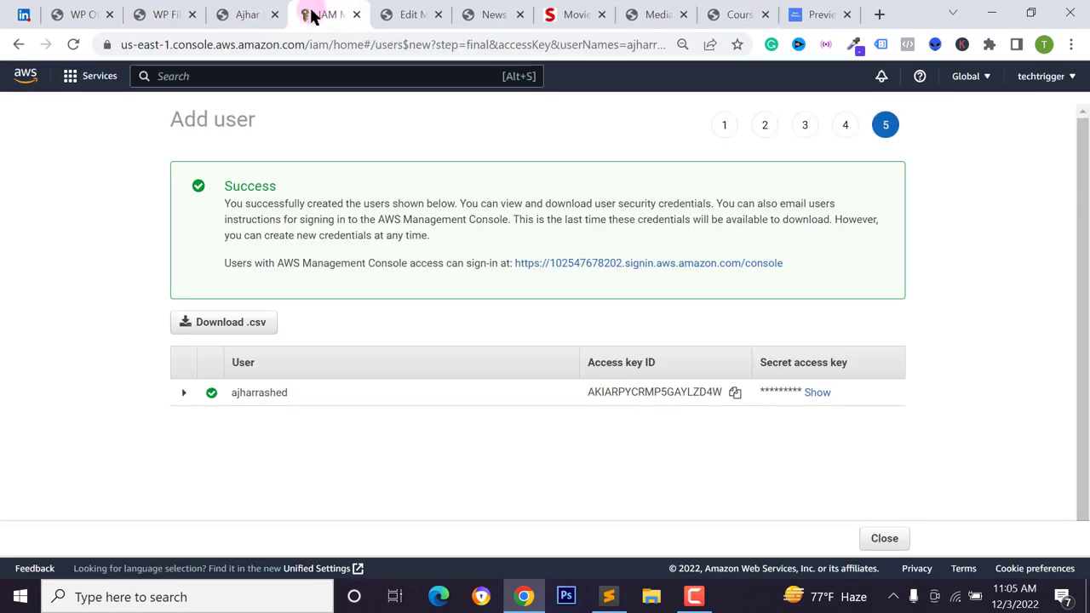
# Replace the starred placeholder on wp-config.php line 24 with the copied secret key, then save and close
pyautogui.doubleClick(815, 397)
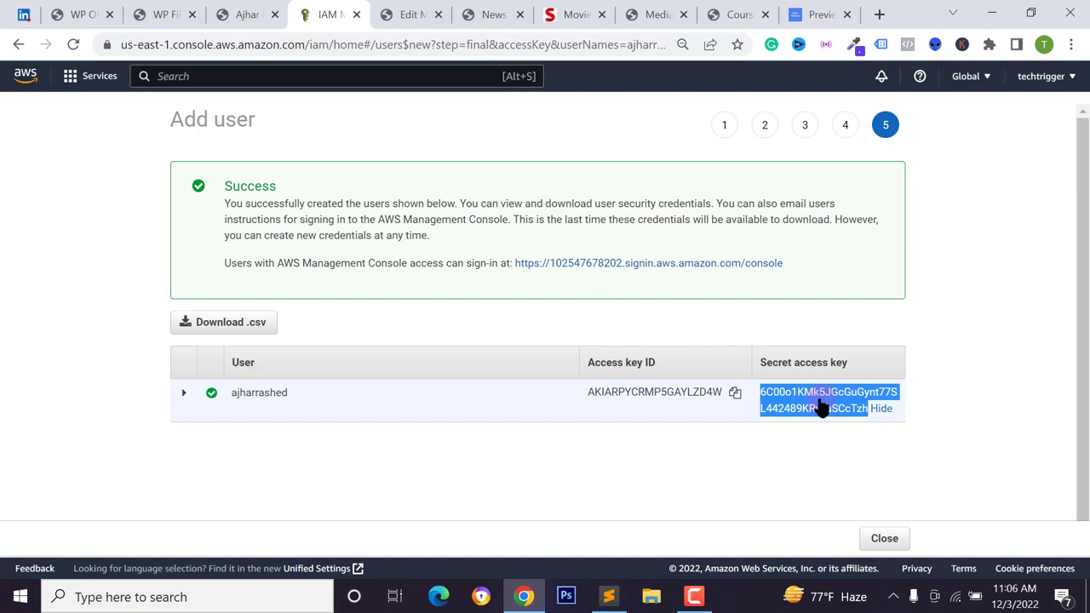
pyautogui.rightClick(817, 402)
pyautogui.click(753, 409)
pyautogui.click(165, 15)
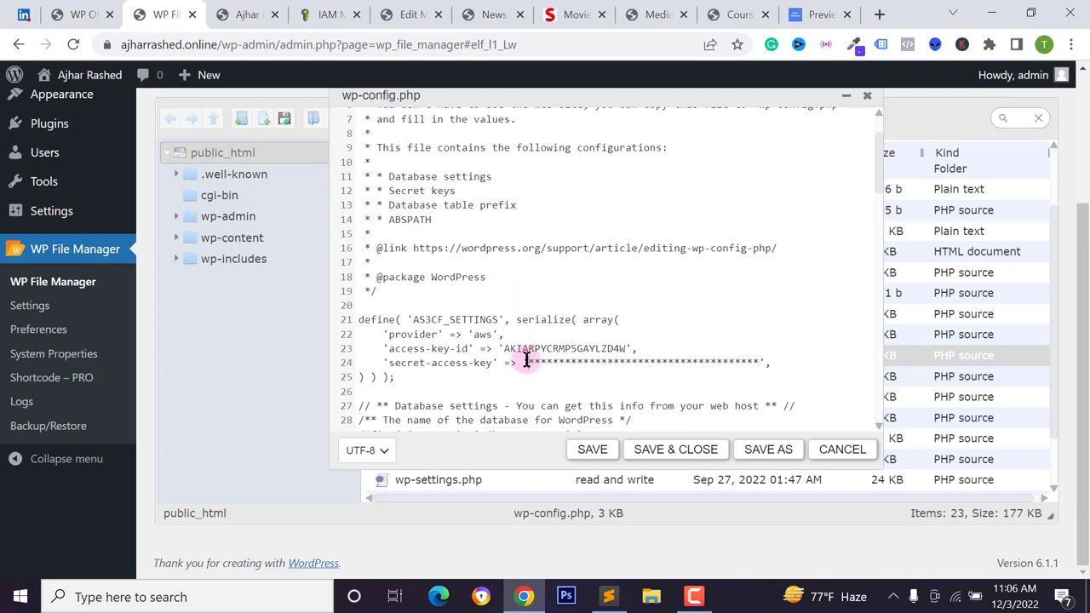
pyautogui.moveTo(526, 360); pyautogui.dragTo(755, 366)
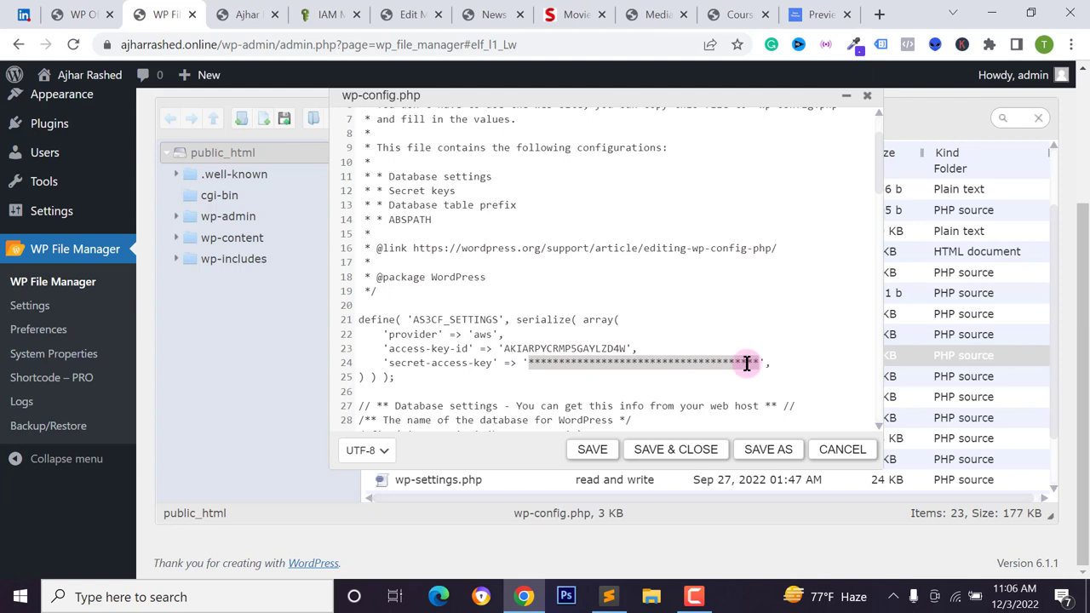
pyautogui.press('BackSpace')
pyautogui.hotkey('ctrl', 'v')
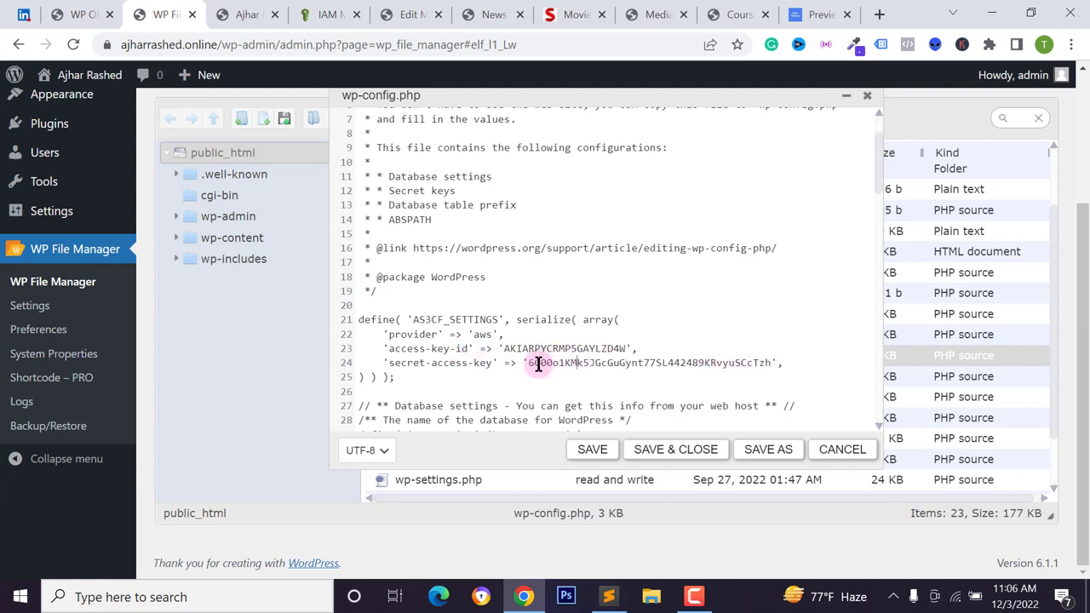
pyautogui.click(673, 363)
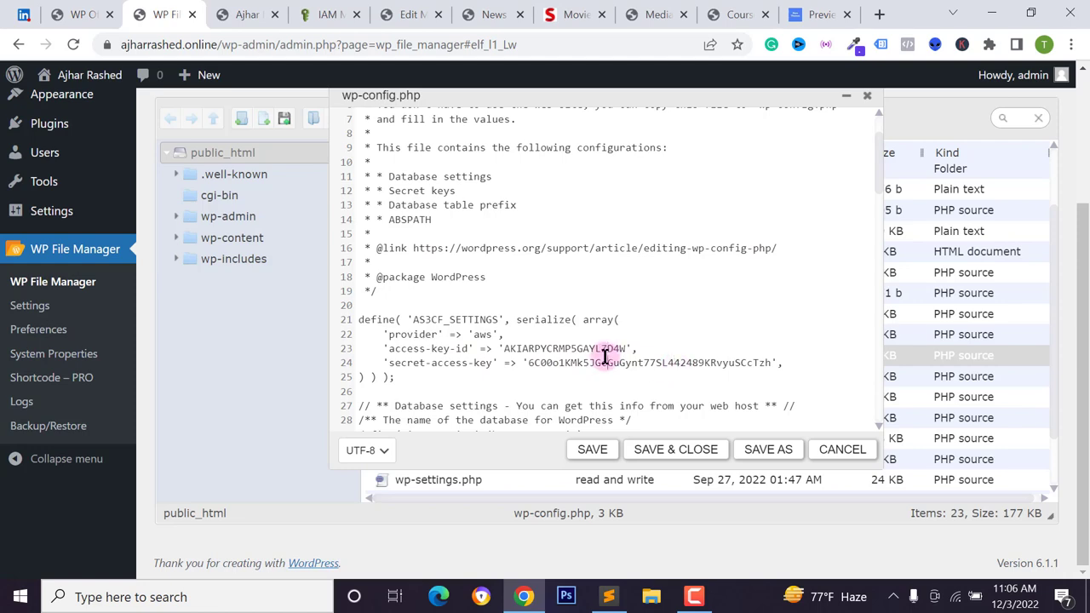
pyautogui.click(663, 451)
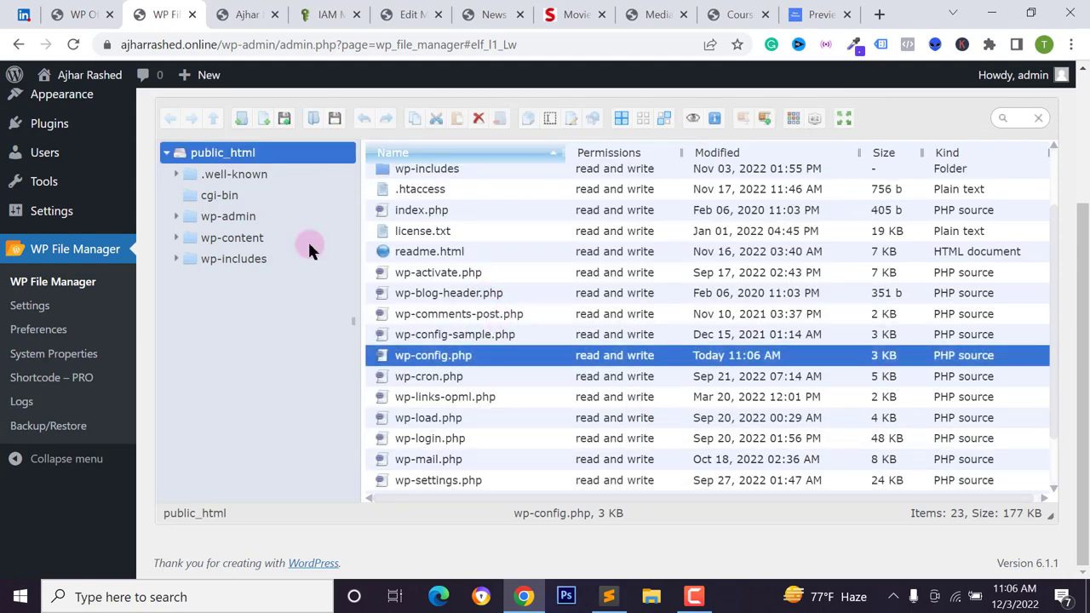
# Return to the WP Offload Media setup page and reload it
pyautogui.click(68, 14)
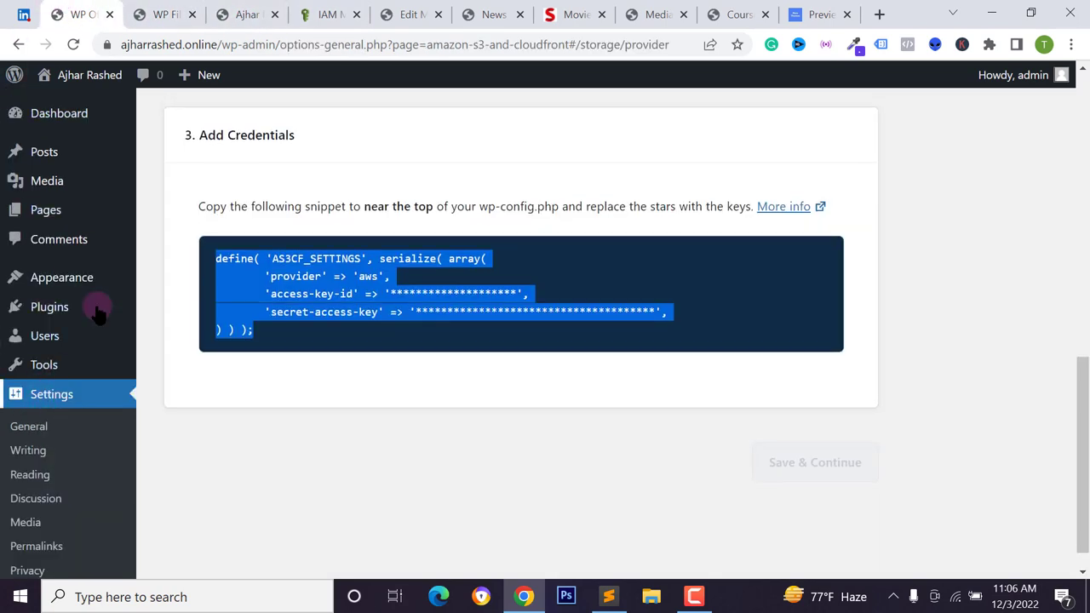
pyautogui.scroll(10, 214, 210)
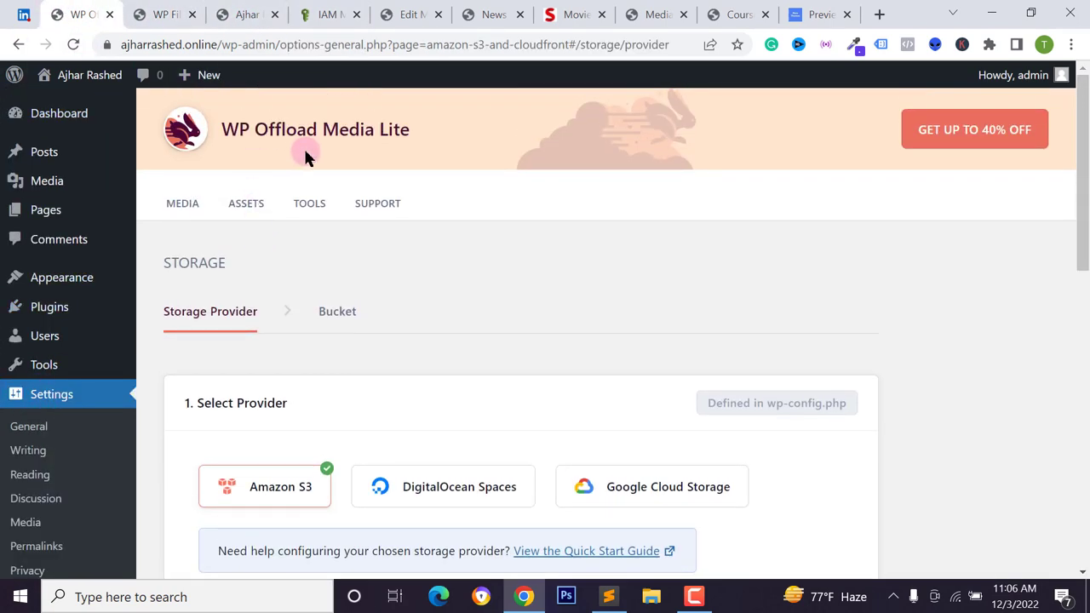
pyautogui.scroll(-6, 394, 287)
pyautogui.scroll(3, 255, 341)
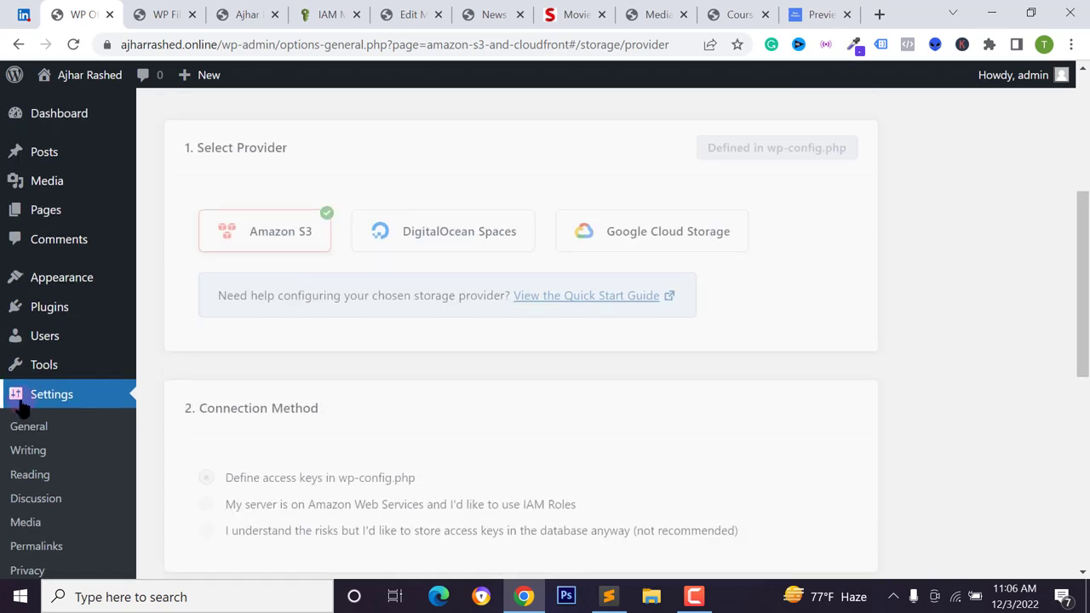
pyautogui.scroll(-3, 61, 435)
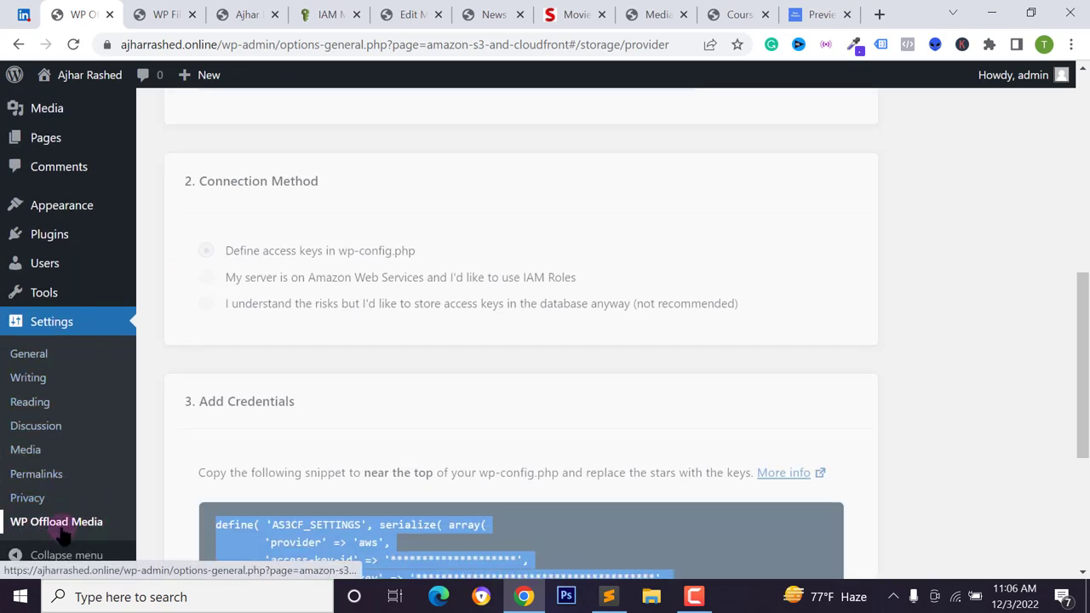
pyautogui.scroll(7, 498, 340)
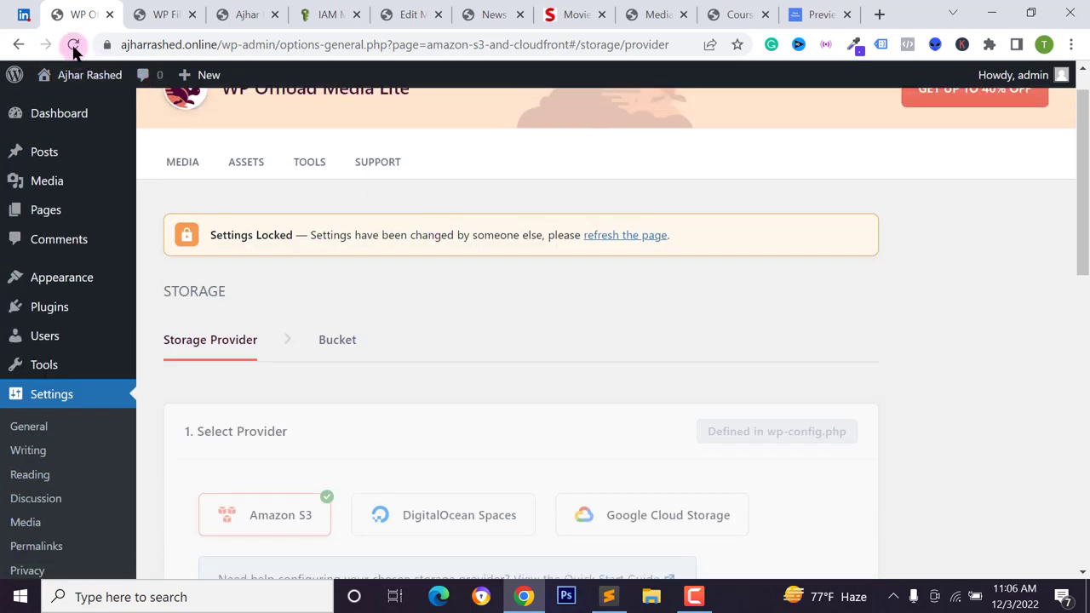
pyautogui.click(73, 44)
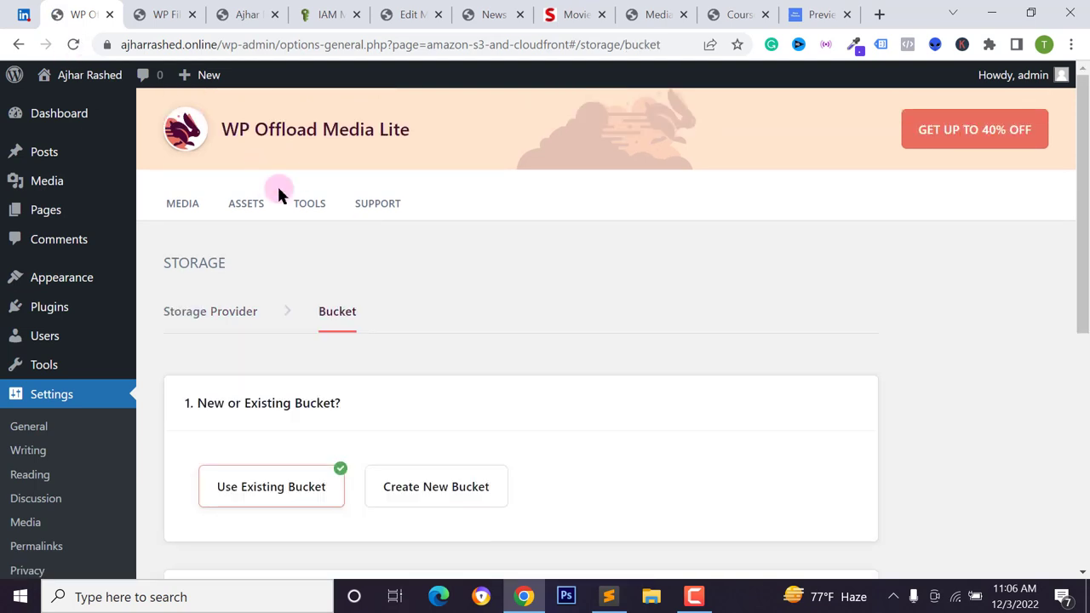
# Choose Use Existing Bucket and browse the existing buckets, listing test-wp-bk
pyautogui.scroll(-1, 341, 306)
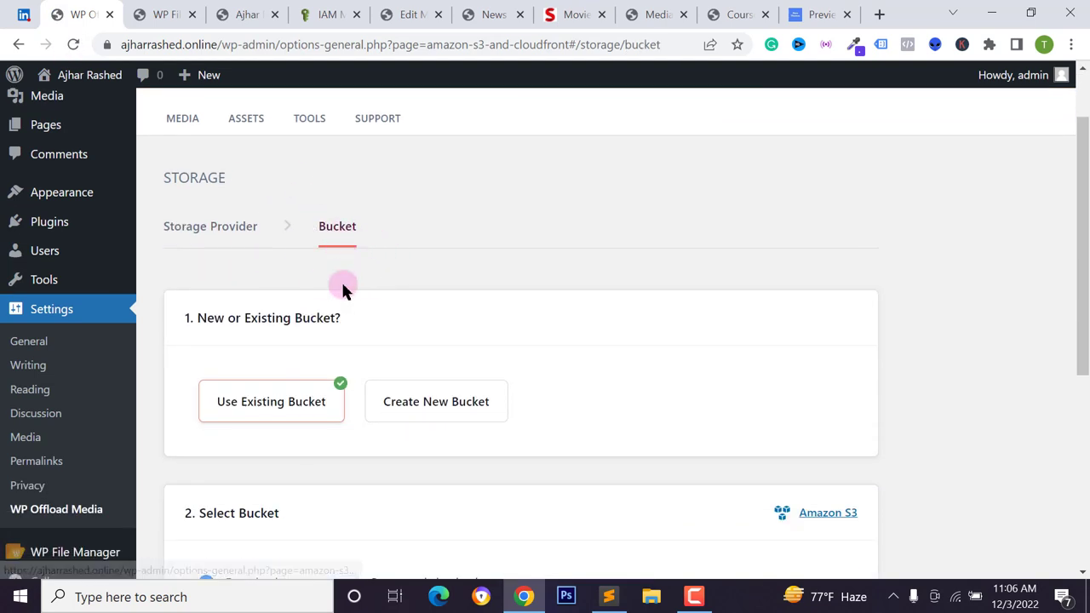
pyautogui.scroll(-2, 337, 282)
pyautogui.scroll(1, 321, 255)
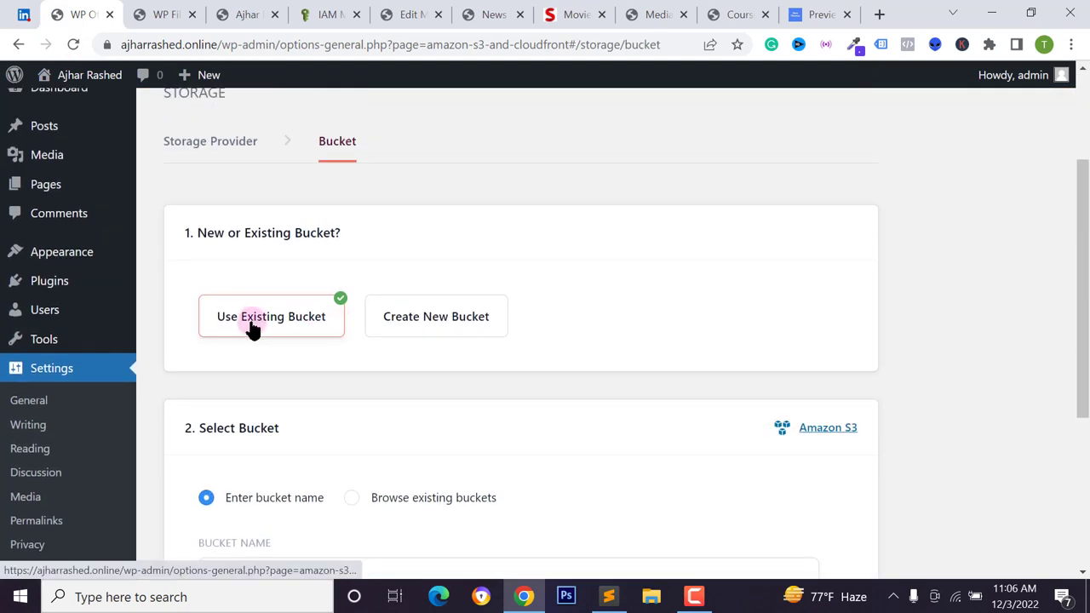
pyautogui.click(285, 324)
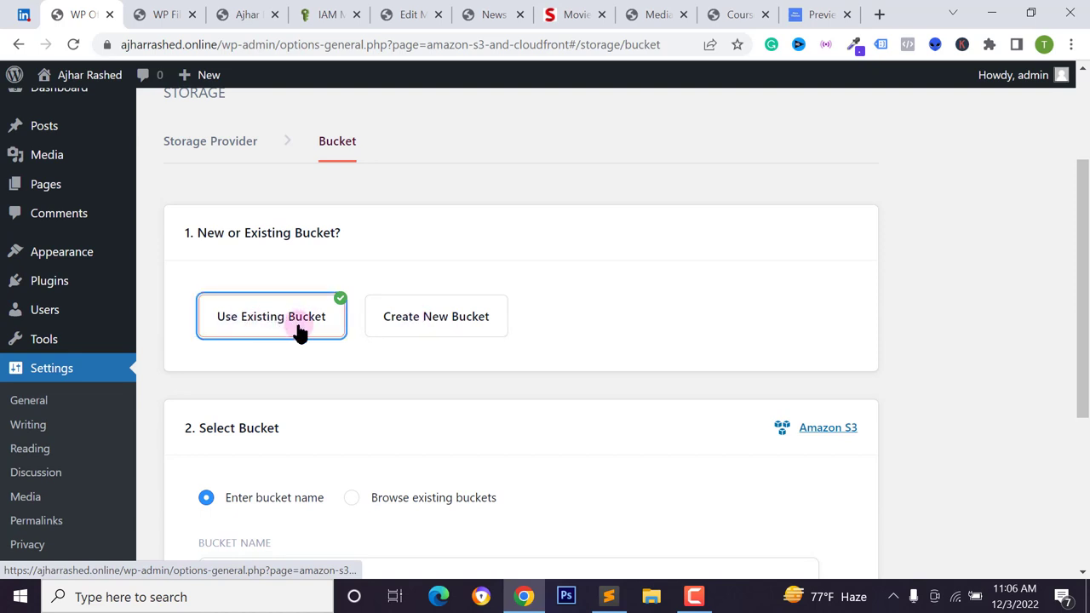
pyautogui.scroll(-2, 358, 358)
pyautogui.click(370, 333)
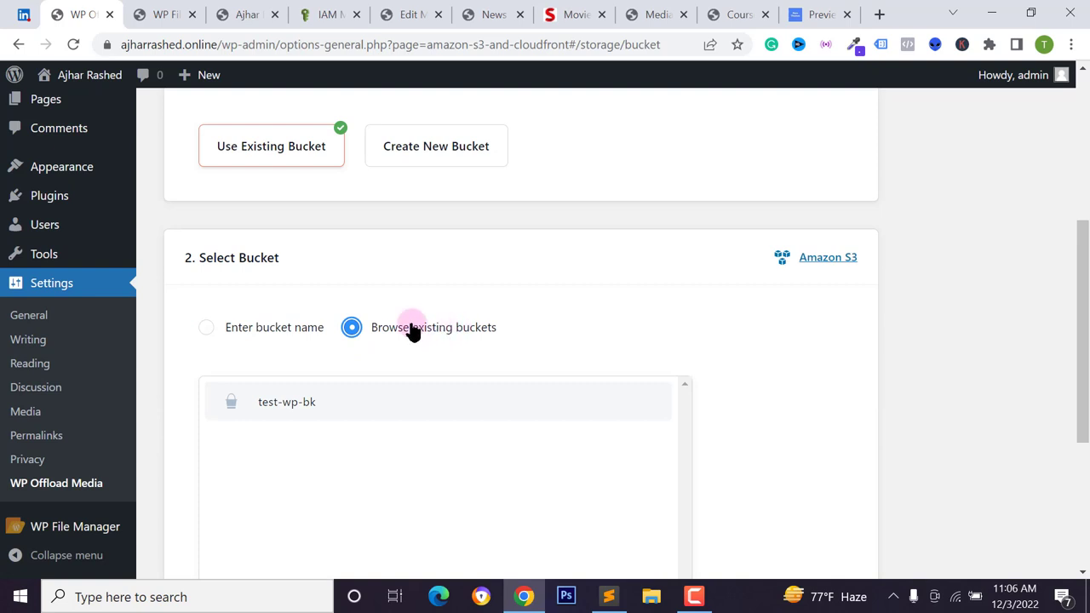
pyautogui.scroll(-1, 281, 356)
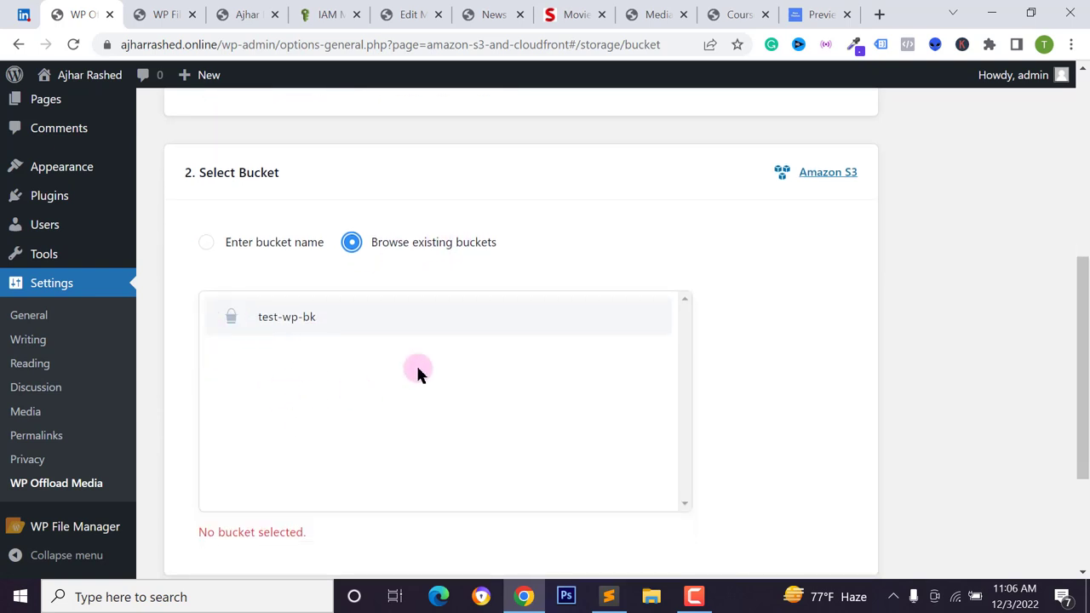
pyautogui.scroll(1, 400, 396)
pyautogui.scroll(1, 315, 367)
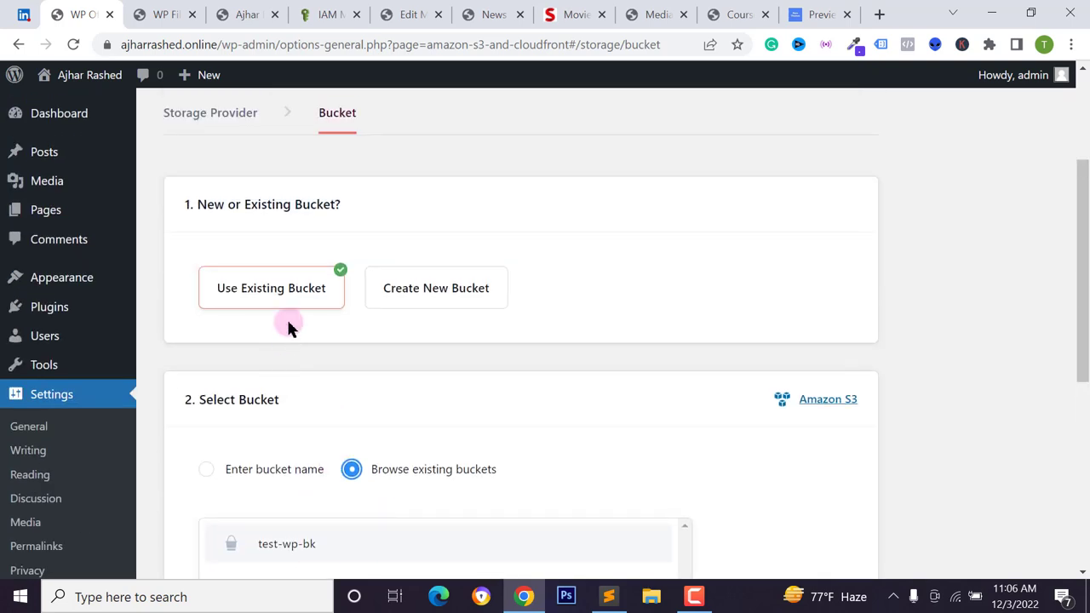
# Switch to Create New Bucket and enter a unique name for the new bucket
pyautogui.click(488, 293)
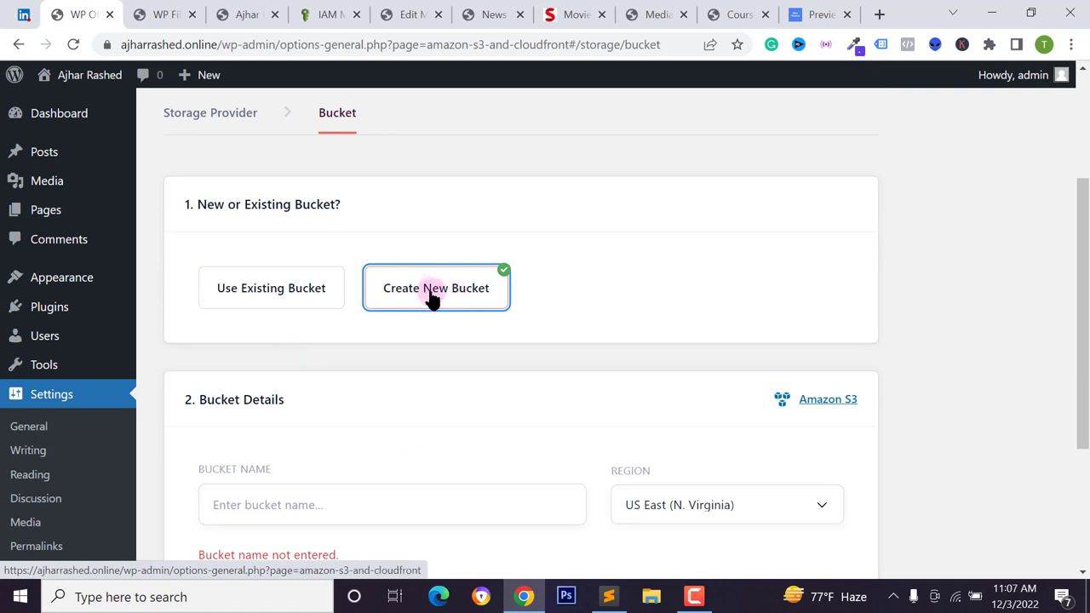
pyautogui.scroll(-2, 423, 315)
pyautogui.scroll(1, 430, 162)
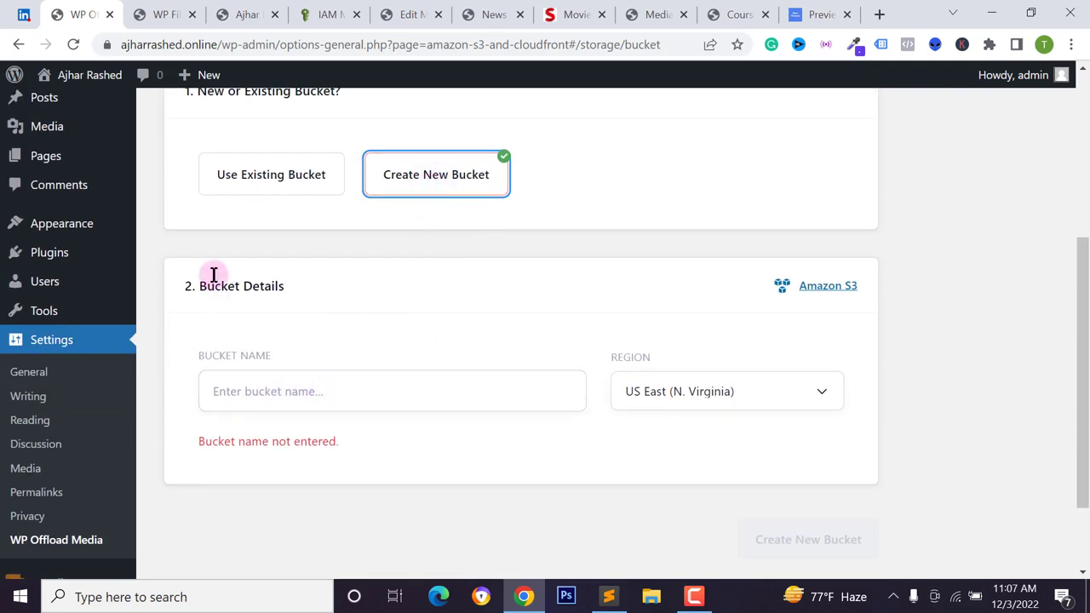
pyautogui.scroll(1, 201, 298)
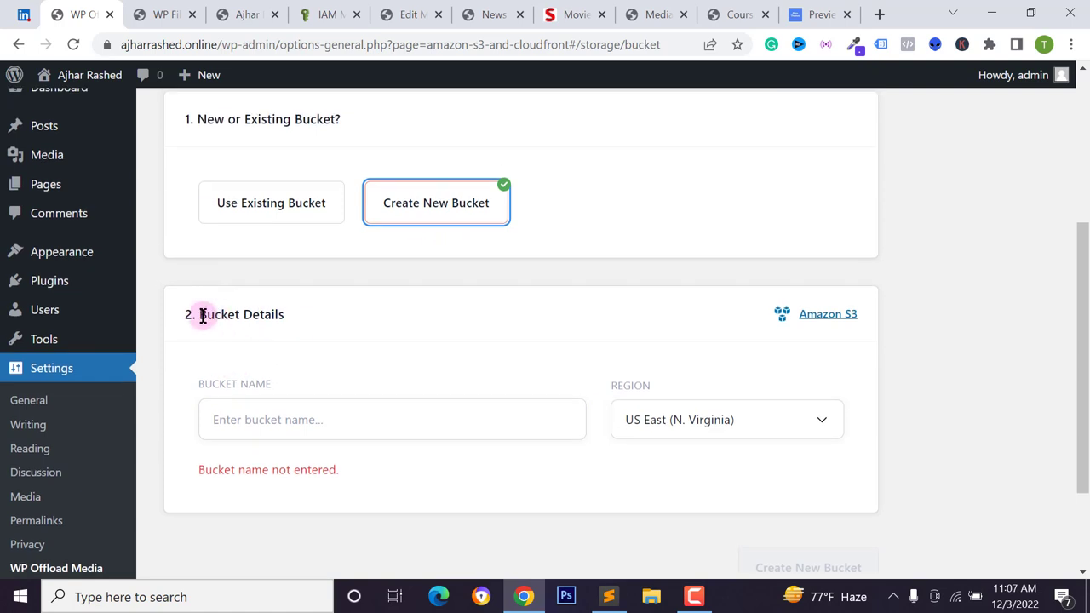
pyautogui.scroll(-1, 273, 353)
pyautogui.click(296, 341)
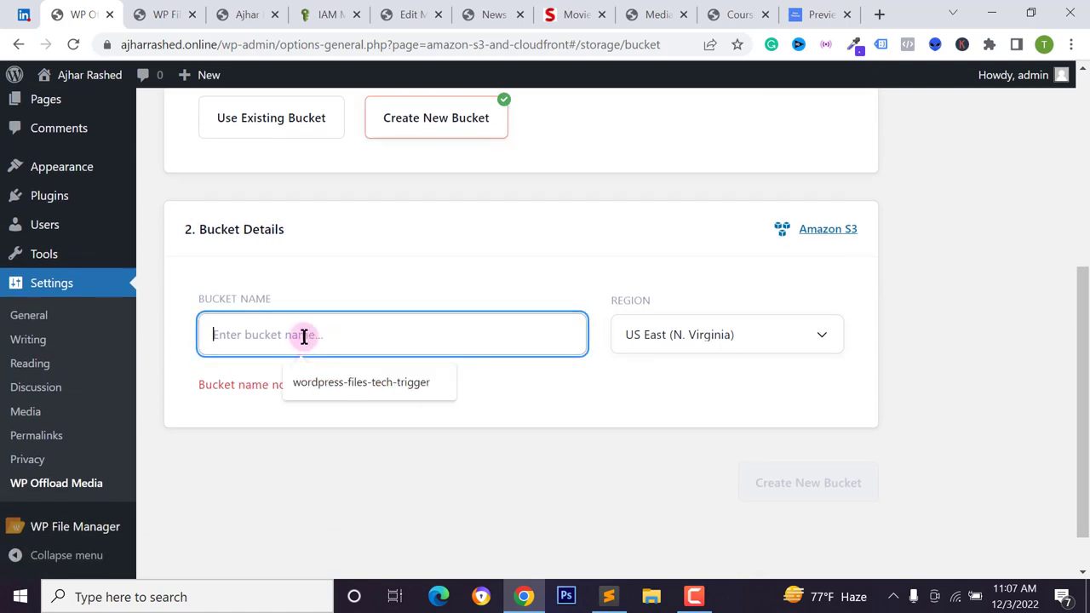
pyautogui.write('ajhar-rashed-buket')
pyautogui.click(298, 340)
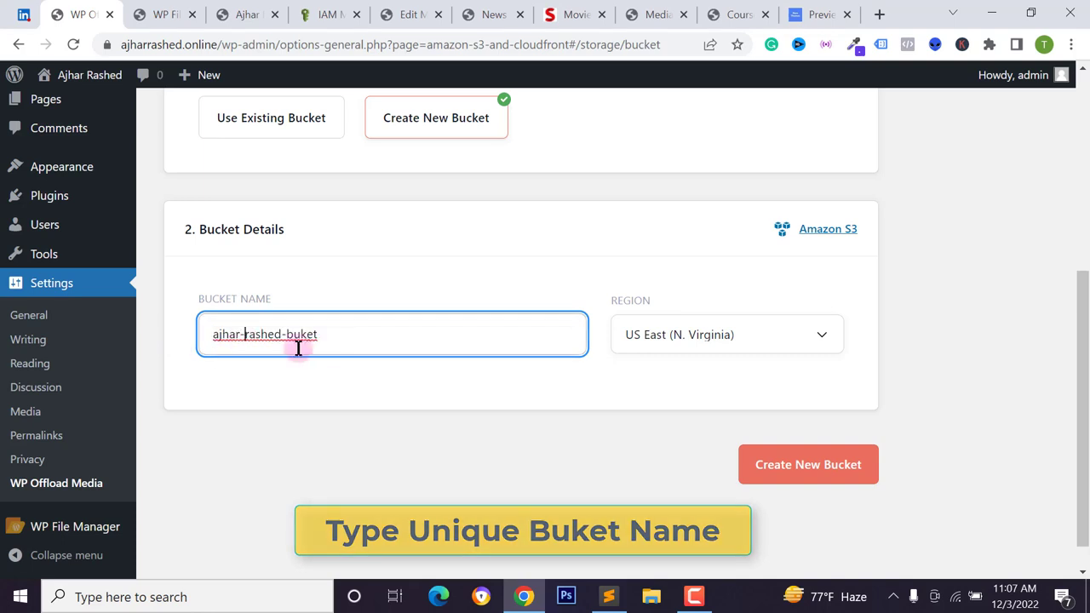
pyautogui.moveTo(317, 337); pyautogui.dragTo(244, 338)
pyautogui.click(241, 336)
pyautogui.click(352, 336)
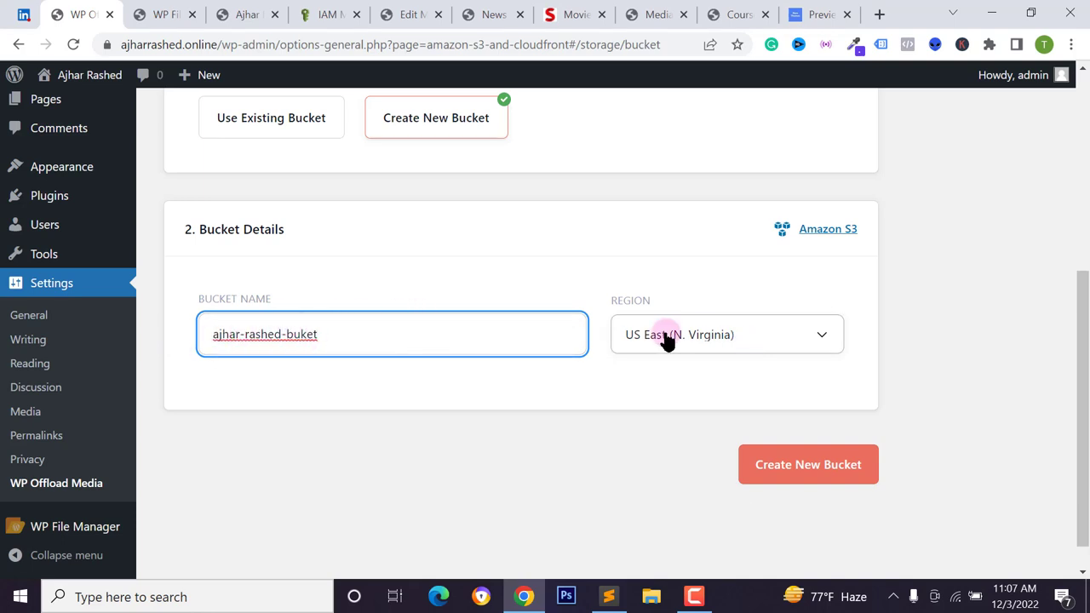
# Keep the region at US East (N. Virginia) and create the bucket
pyautogui.click(701, 340)
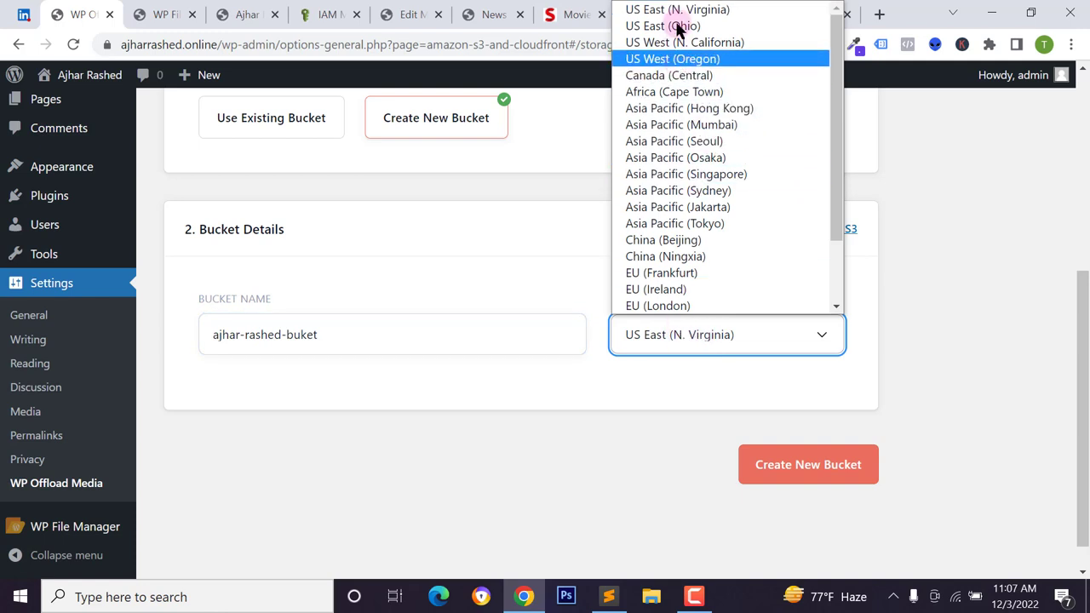
pyautogui.scroll(-2, 699, 301)
pyautogui.scroll(2, 713, 255)
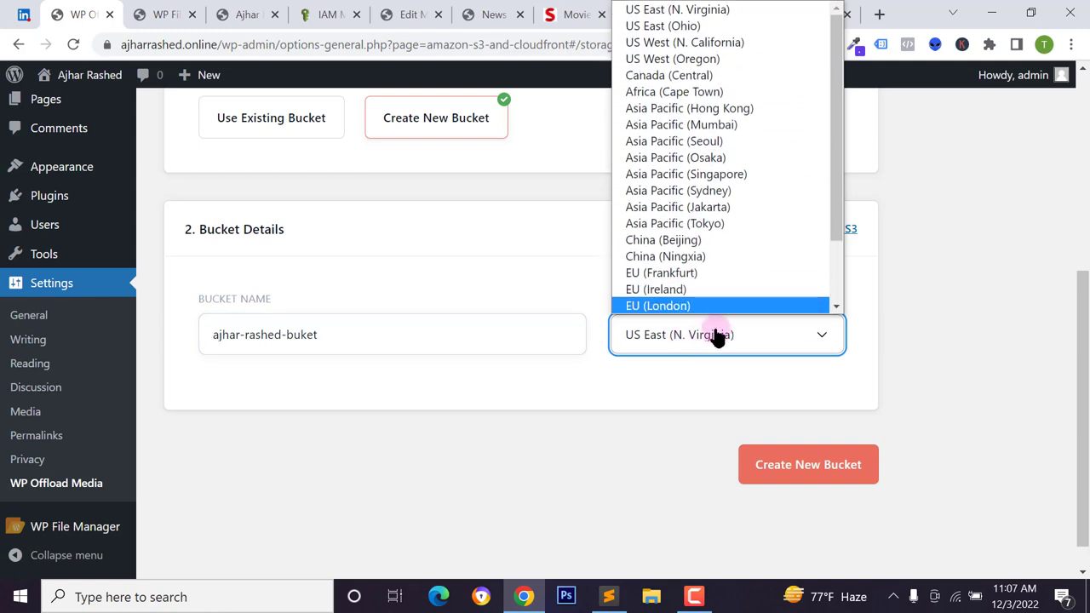
pyautogui.scroll(-1, 608, 329)
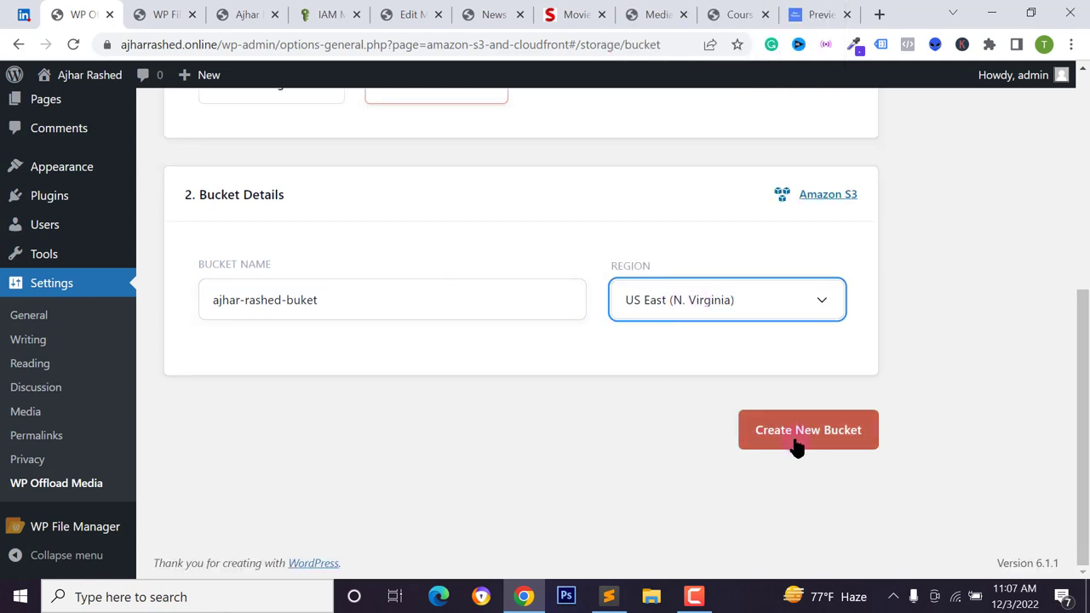
pyautogui.click(860, 441)
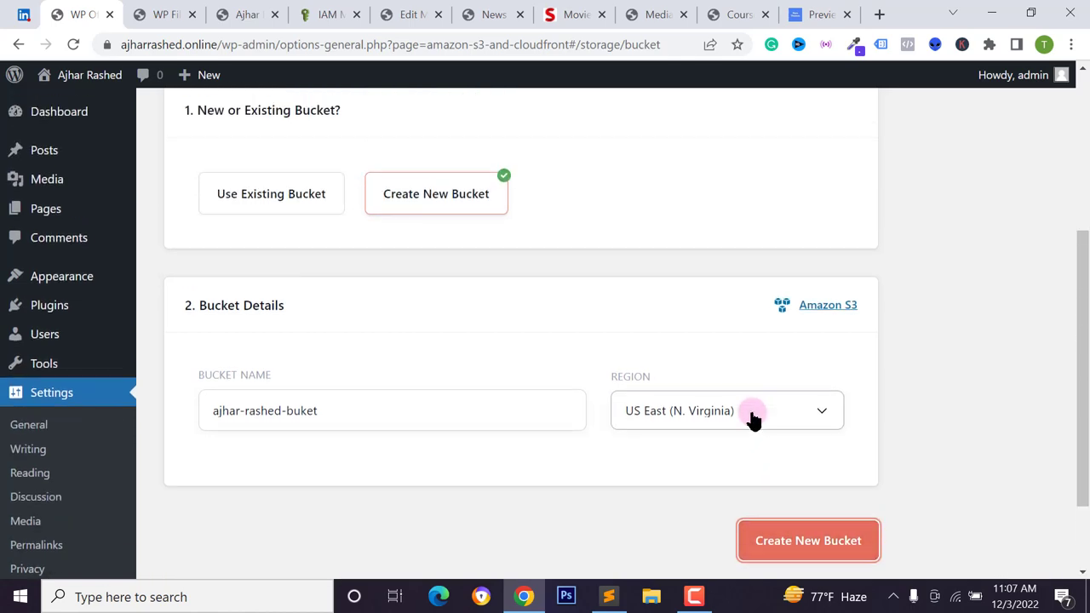
pyautogui.scroll(-3, 255, 230)
# Review the Amazon S3 storage provider settings, then return to the Media settings
pyautogui.scroll(-5, 301, 260)
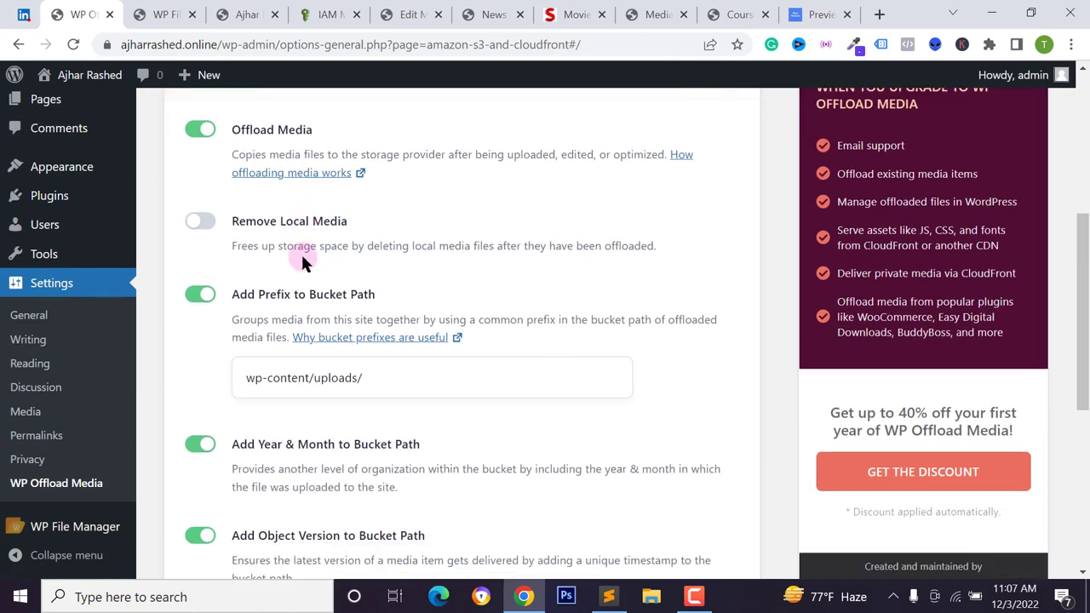
pyautogui.scroll(4, 351, 353)
pyautogui.scroll(4, 344, 343)
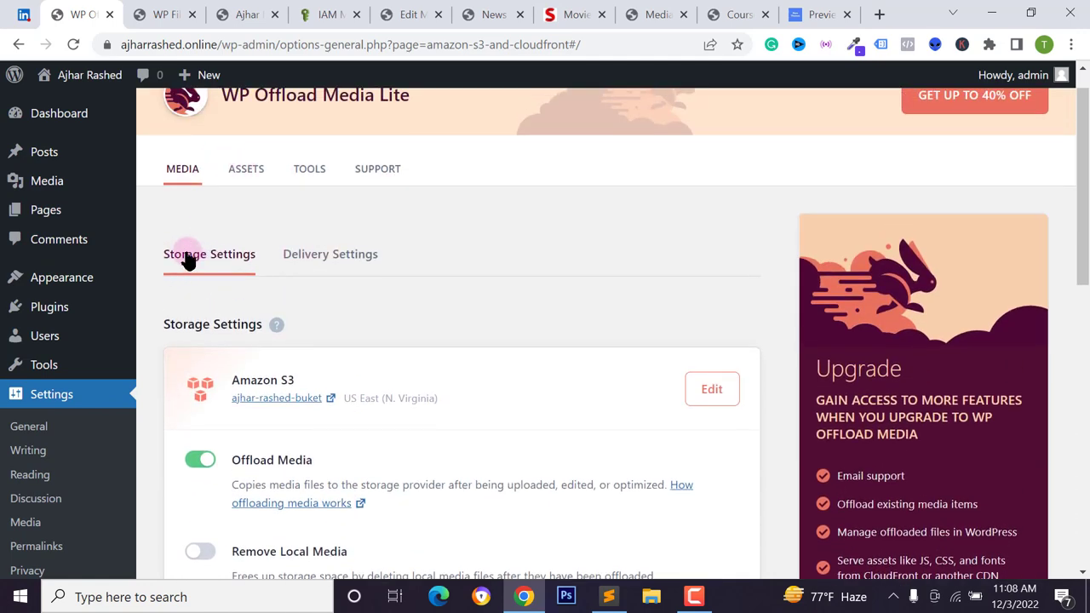
pyautogui.scroll(-3, 408, 285)
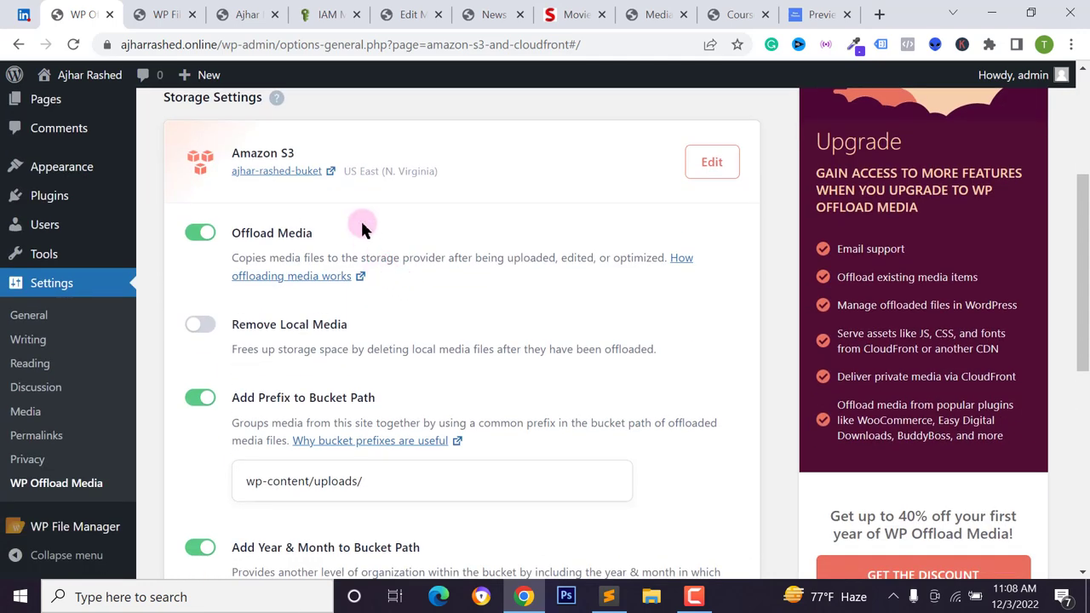
pyautogui.click(712, 163)
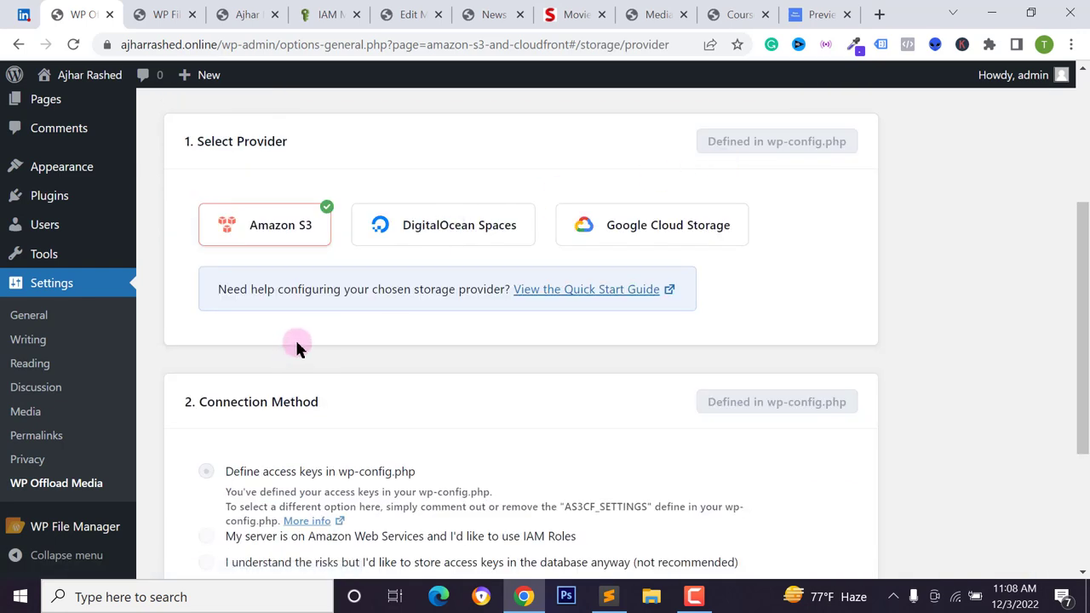
pyautogui.scroll(2, 645, 254)
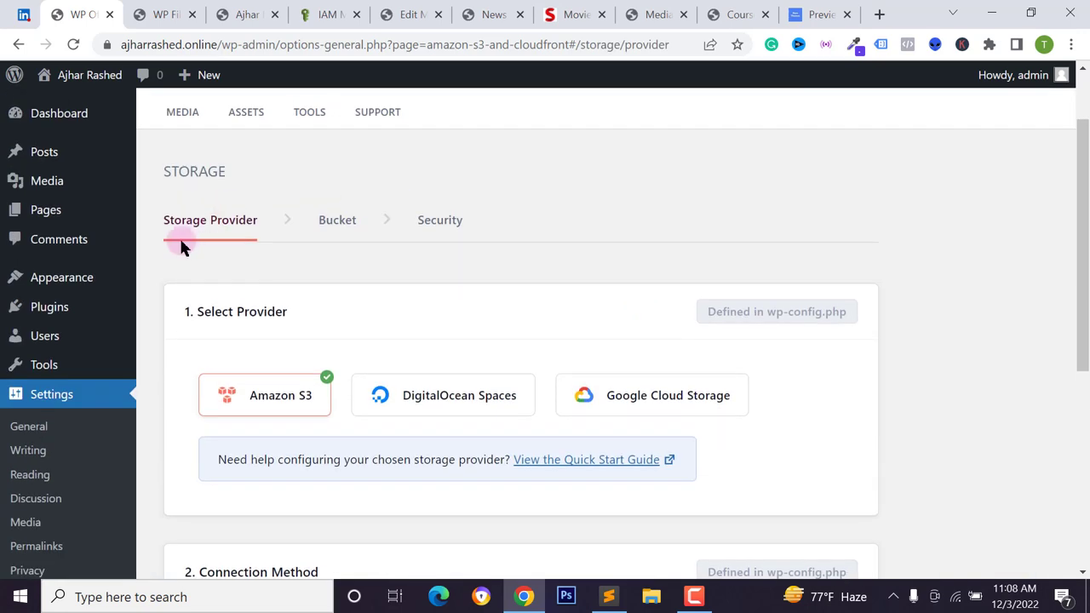
pyautogui.click(199, 111)
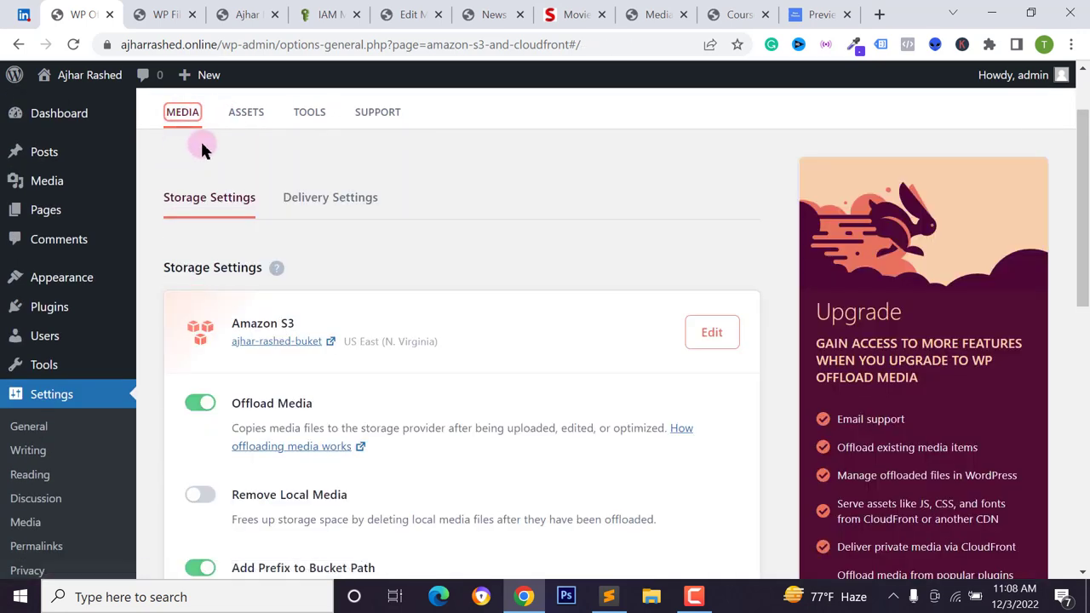
# Check Offload Media is on and keep Remove Local Media turned off
pyautogui.scroll(-1, 253, 260)
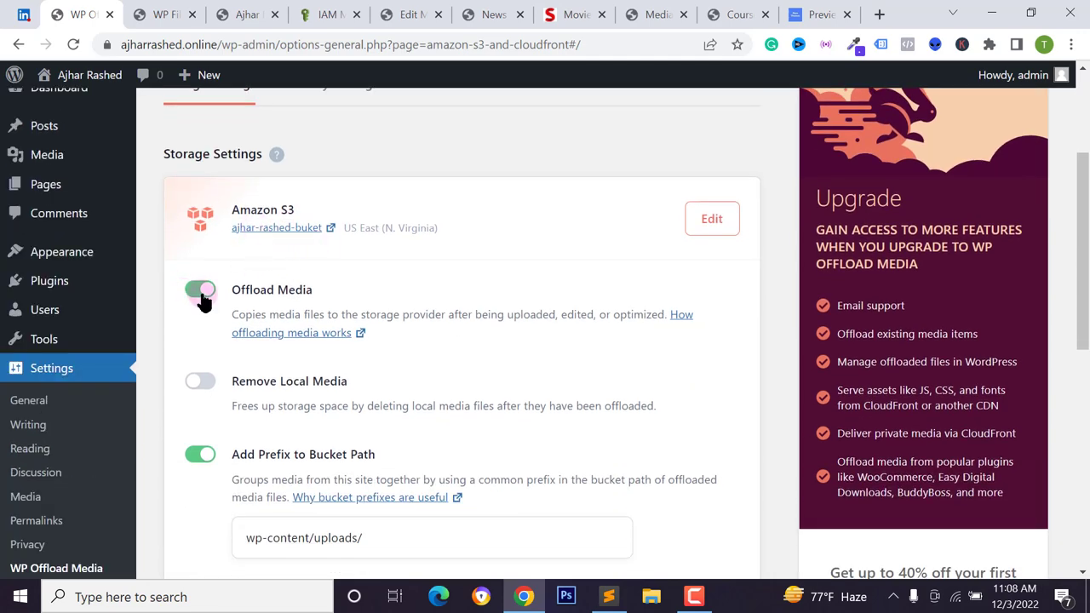
pyautogui.scroll(-1, 208, 273)
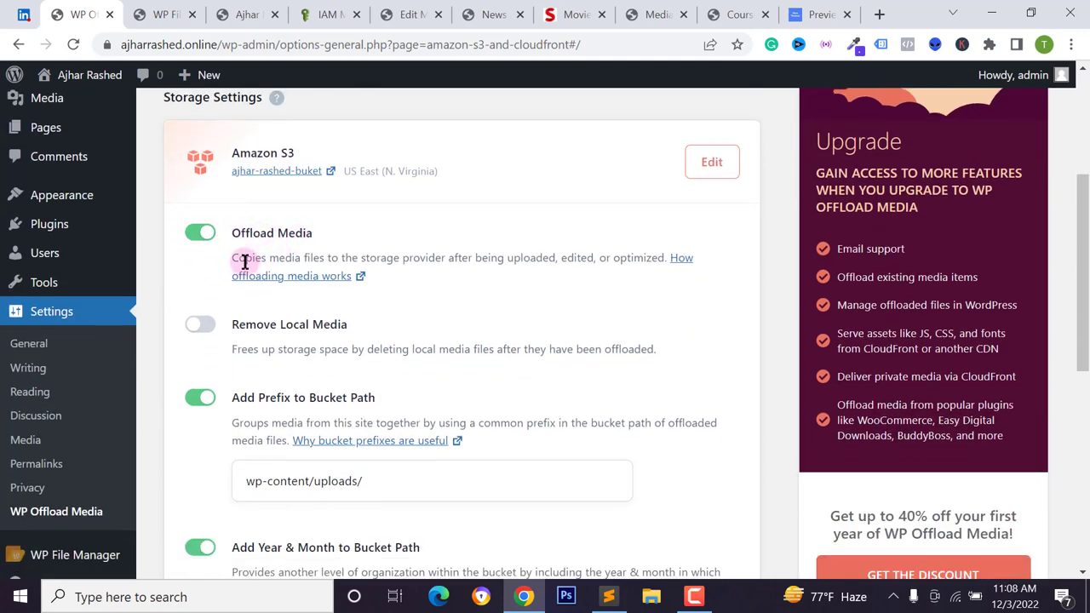
pyautogui.moveTo(244, 261); pyautogui.dragTo(402, 260)
pyautogui.click(327, 261)
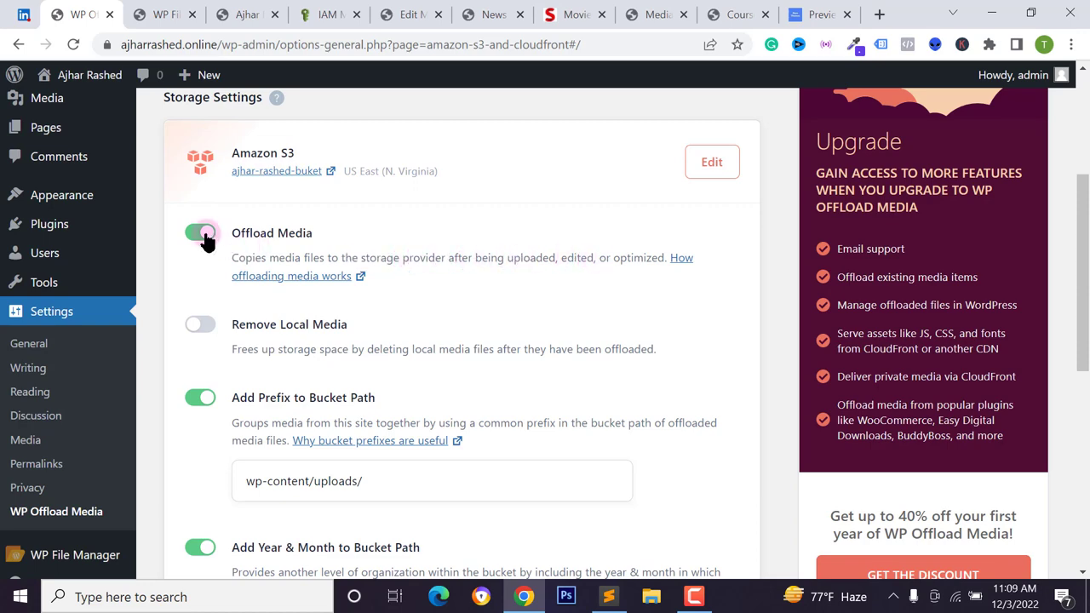
pyautogui.scroll(-1, 224, 254)
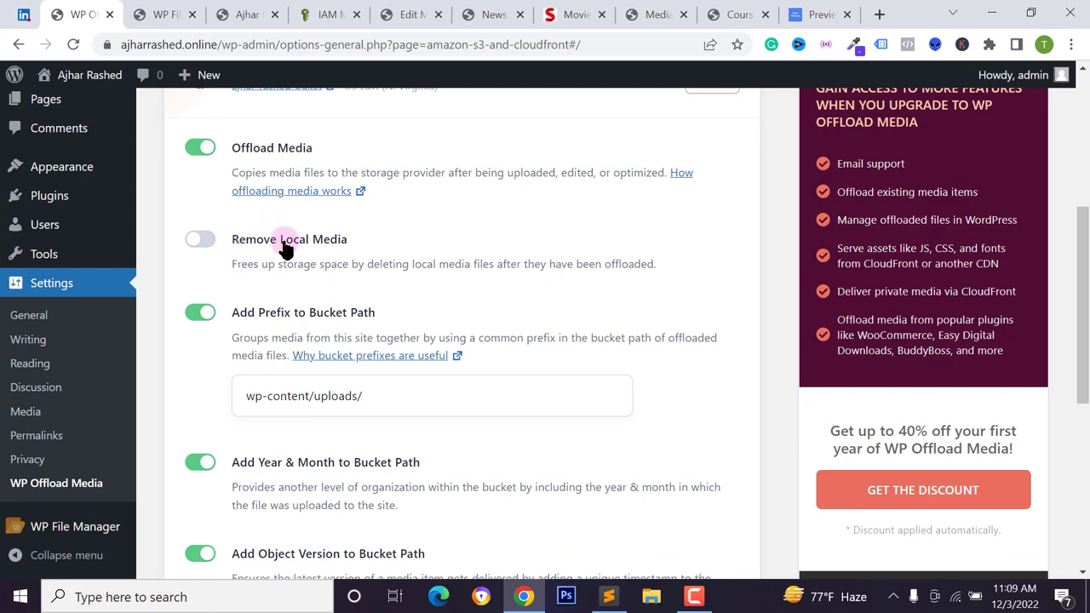
pyautogui.scroll(-1, 333, 226)
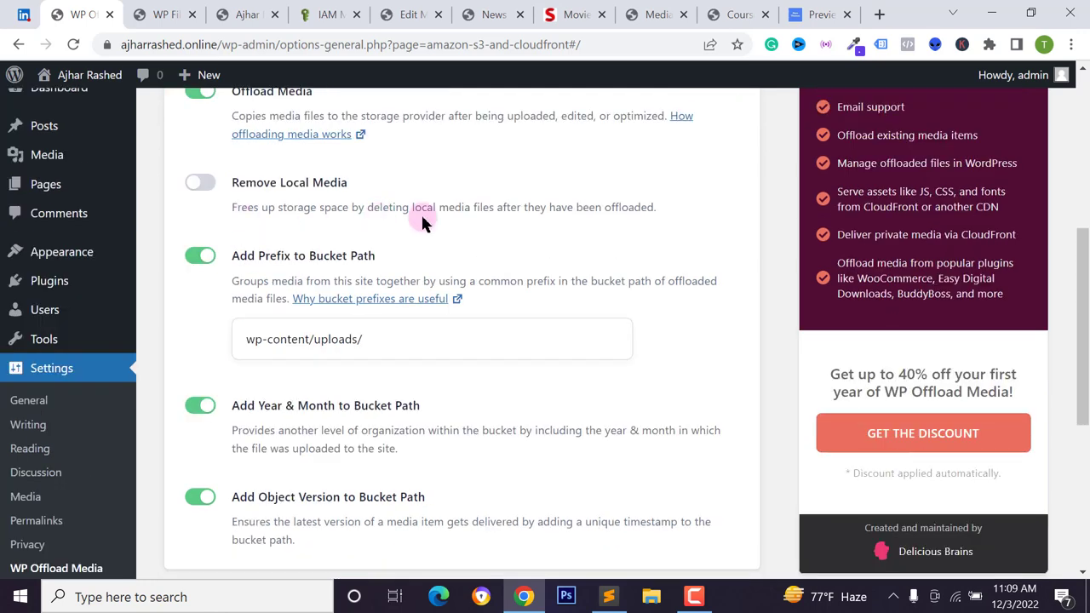
pyautogui.moveTo(255, 209); pyautogui.dragTo(409, 210)
pyautogui.click(384, 247)
pyautogui.scroll(-1, 364, 295)
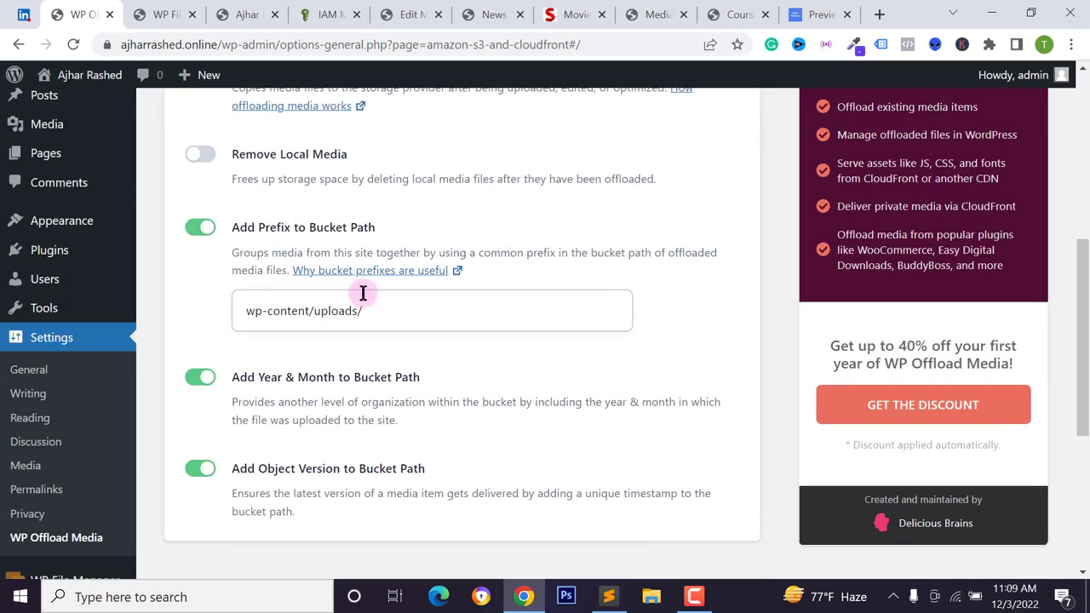
pyautogui.click(730, 12)
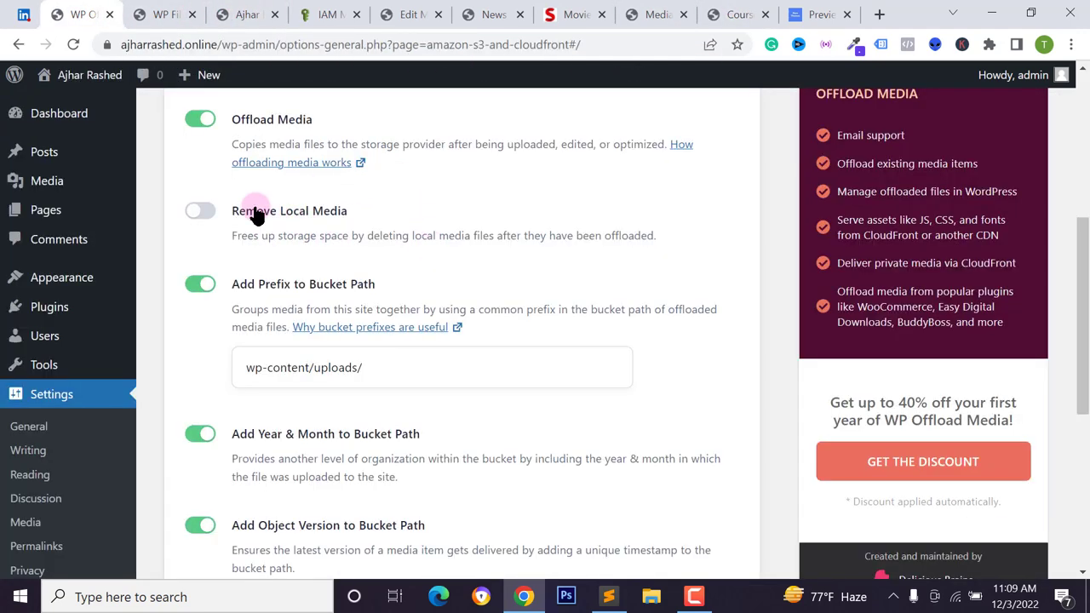
pyautogui.click(201, 212)
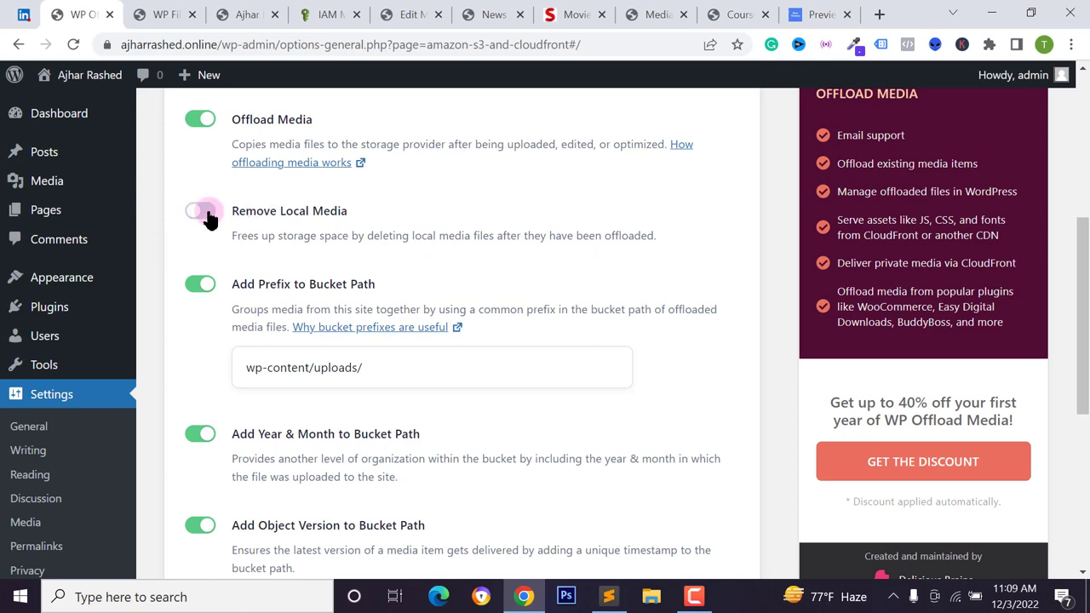
pyautogui.scroll(-1, 205, 315)
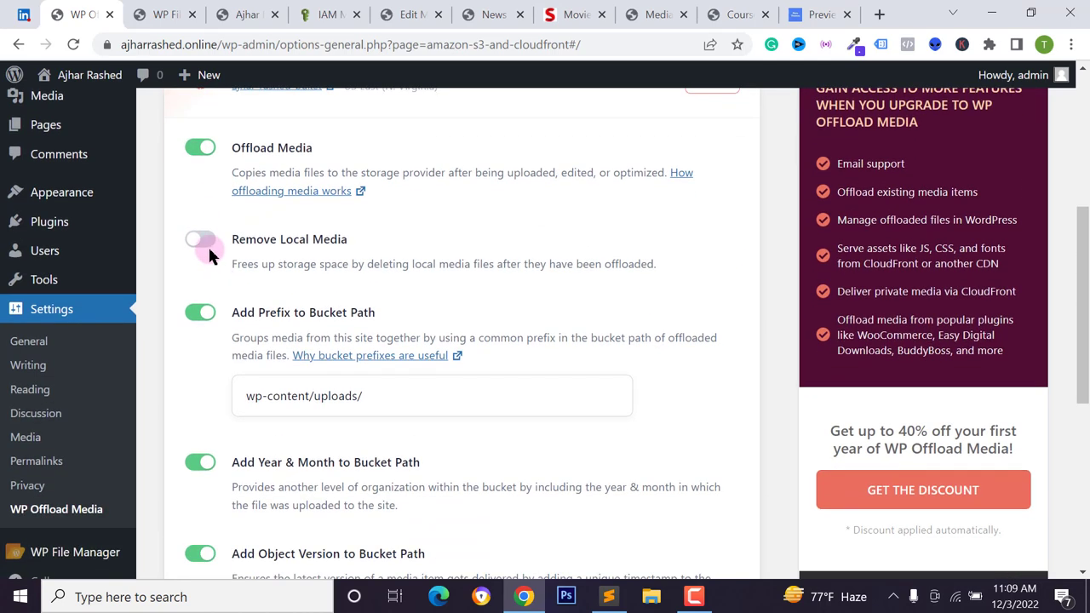
pyautogui.scroll(1, 70, 182)
# Upload amazon s3.png through Media > Add New and copy its file URL
pyautogui.moveTo(70, 175)
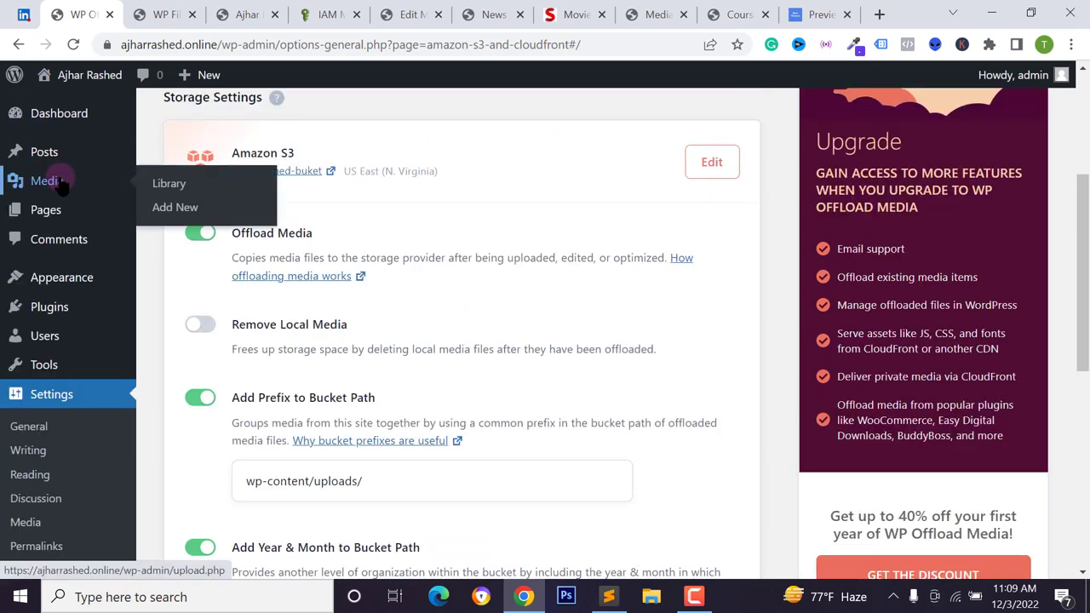
pyautogui.middleClick(179, 209)
pyautogui.click(146, 25)
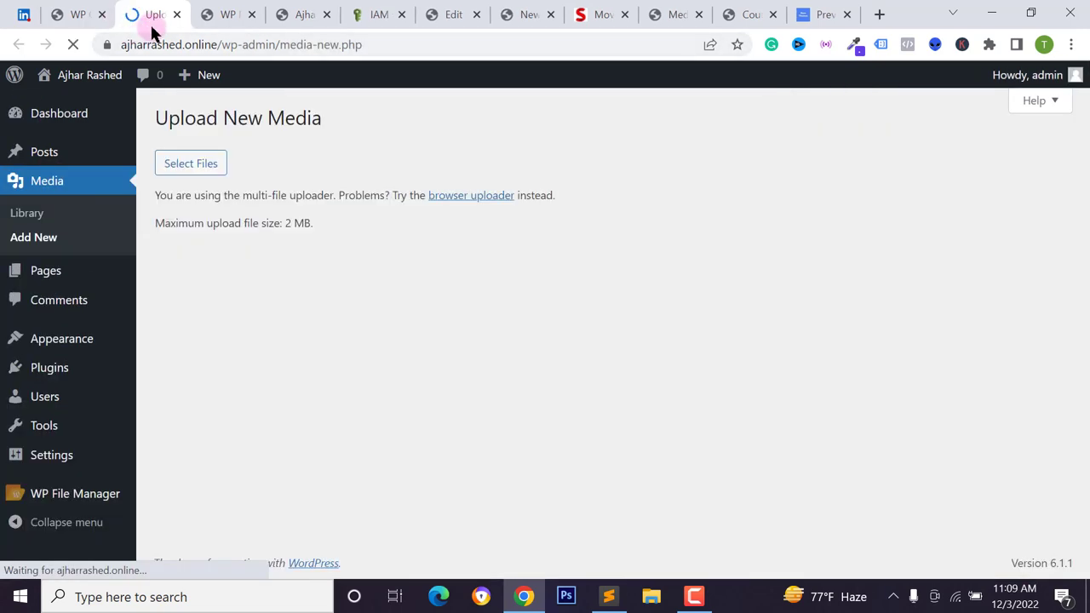
pyautogui.click(613, 271)
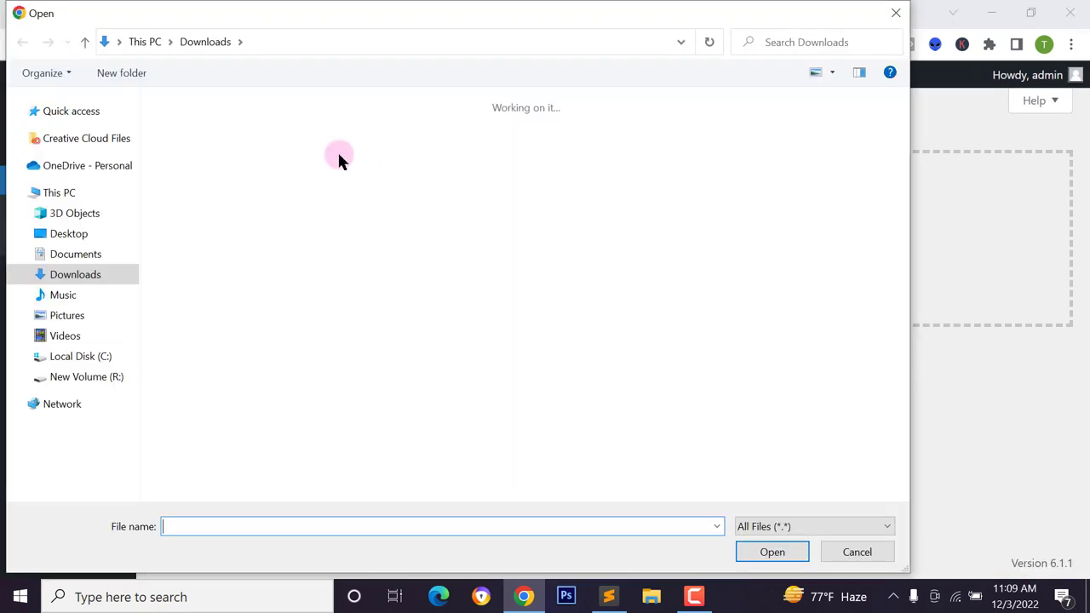
pyautogui.click(439, 332)
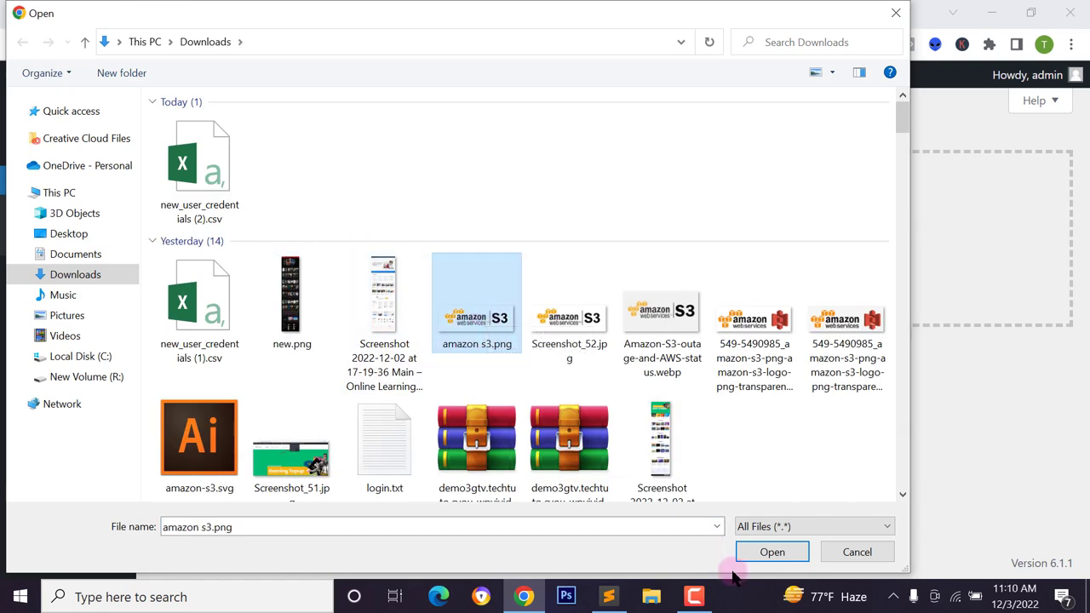
pyautogui.click(771, 553)
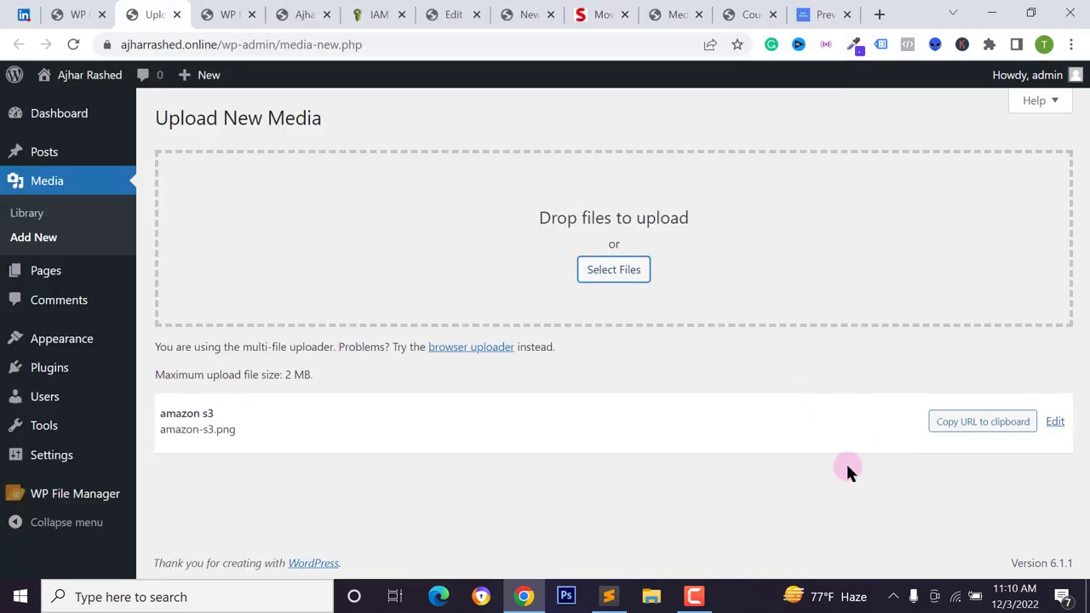
pyautogui.click(968, 433)
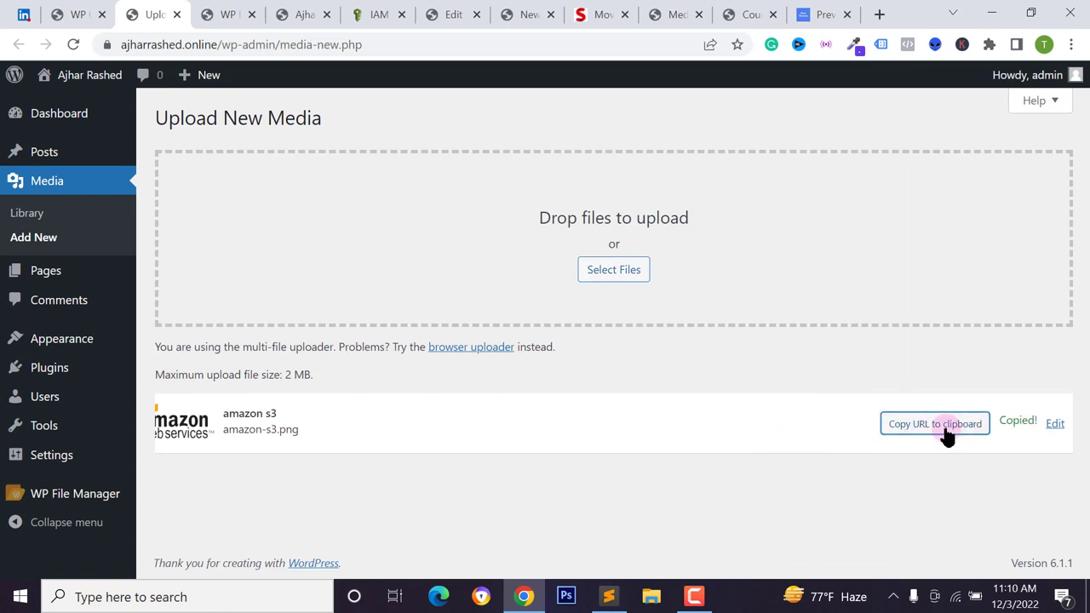
# Inspect the copied image URL's S3 bucket and wp-content path, then load it in a new tab
pyautogui.click(332, 45)
pyautogui.write('https://ajhar-rashed-buket.s3.amazonaws.com/wp-content/uploads/2022/12/03051018/amazon-s3.png')
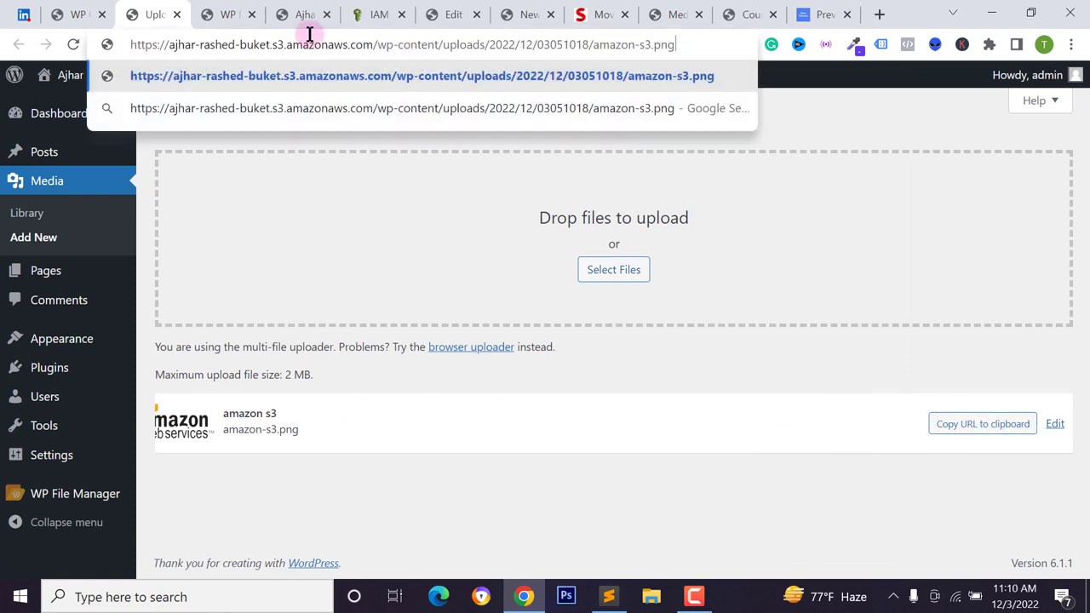
pyautogui.moveTo(196, 48); pyautogui.dragTo(373, 47)
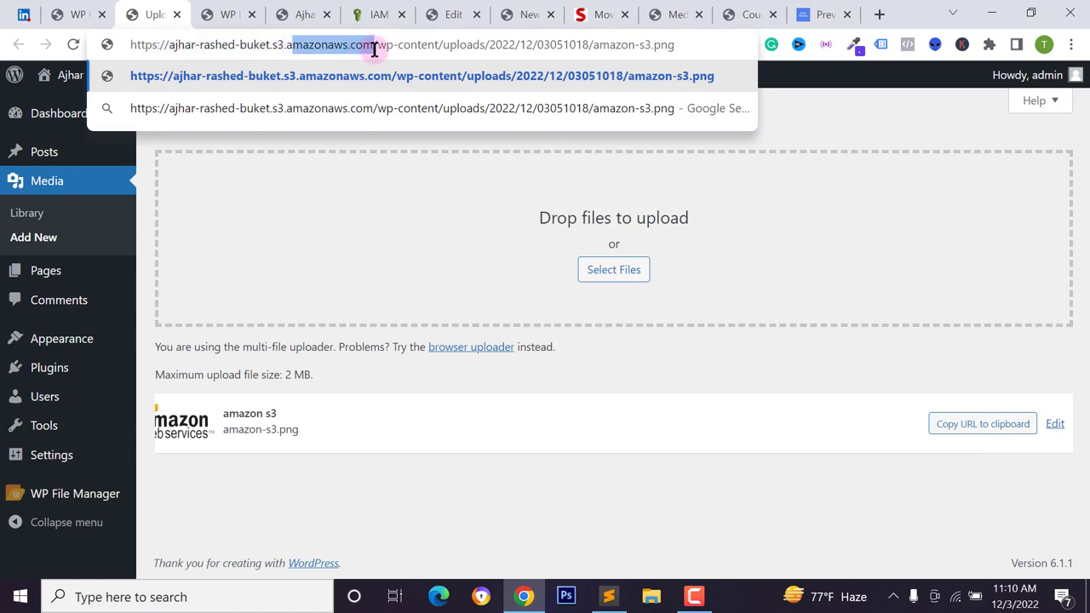
pyautogui.moveTo(285, 47); pyautogui.dragTo(440, 44)
pyautogui.click(406, 45)
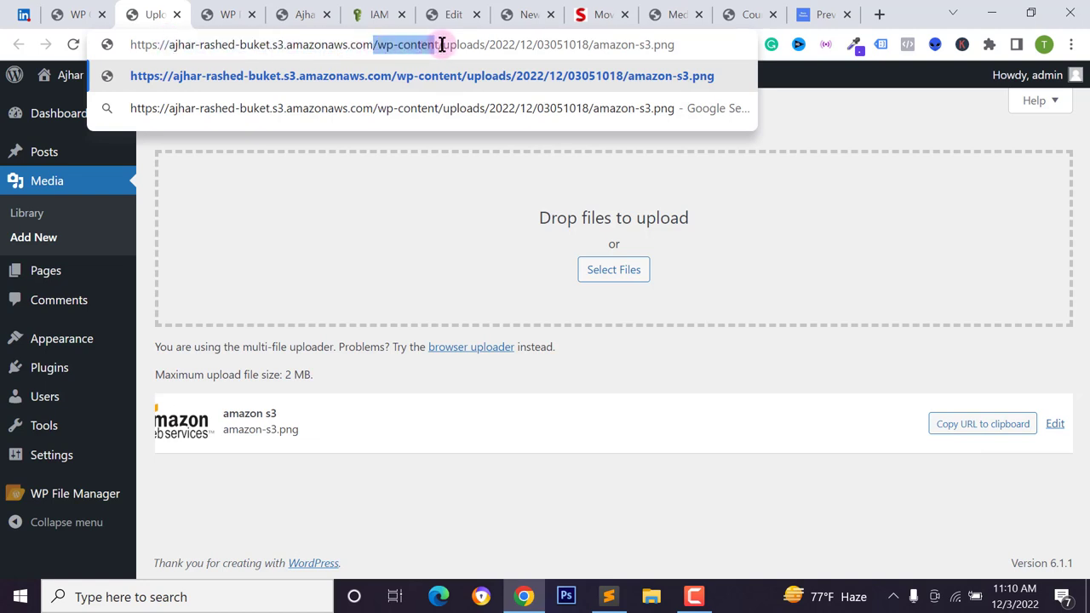
pyautogui.click(446, 45)
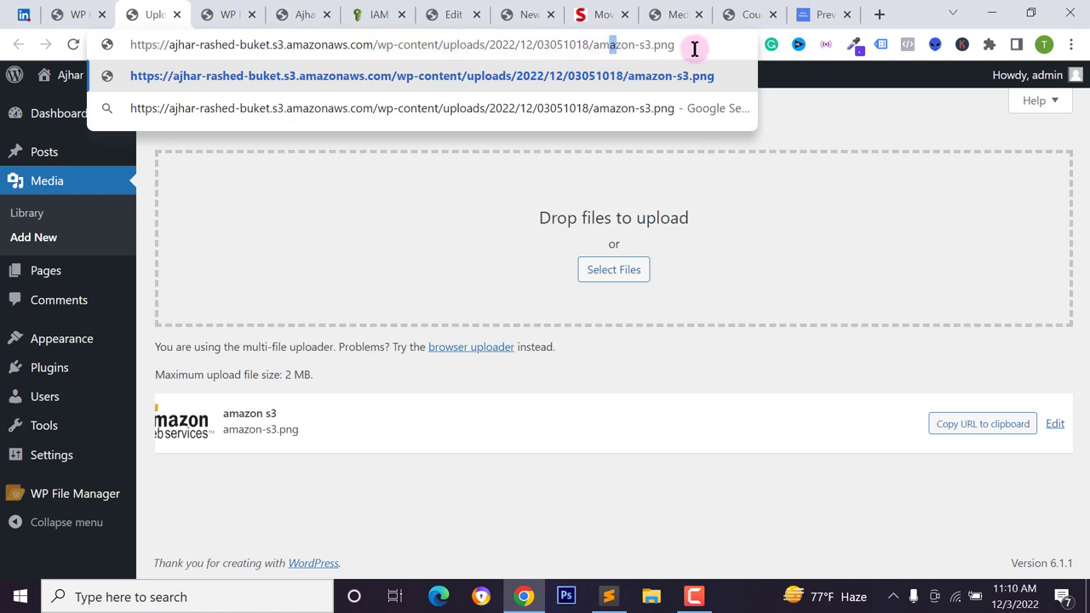
pyautogui.tripleClick(336, 47)
pyautogui.hotkey('ctrl', 'c')
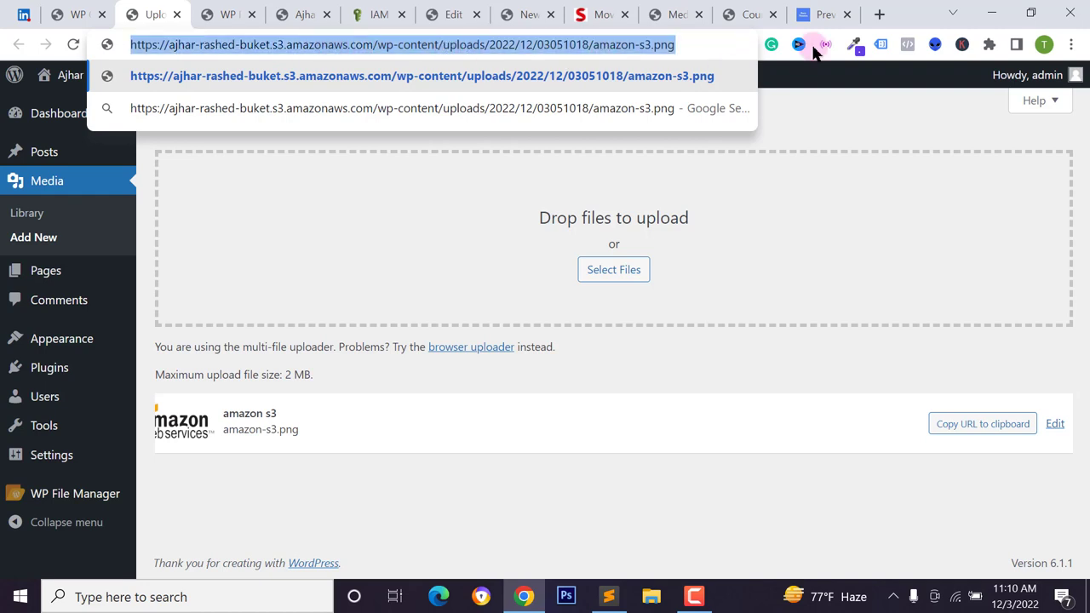
pyautogui.click(880, 14)
pyautogui.hotkey('ctrl', 'v')
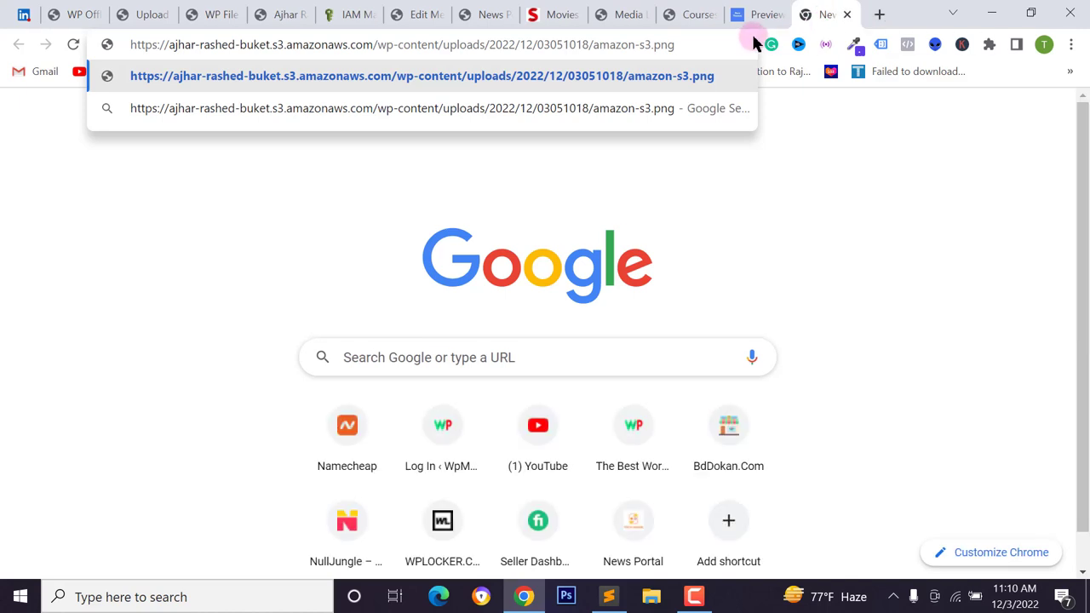
pyautogui.press('Return')
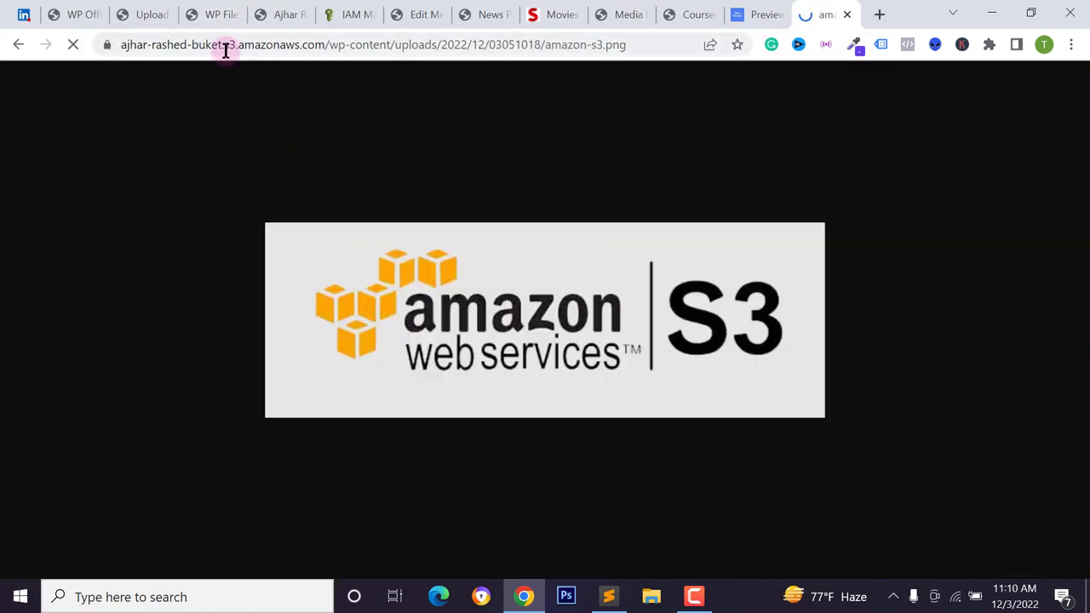
# Close the image tab and switch to the blog's front page
pyautogui.click(847, 14)
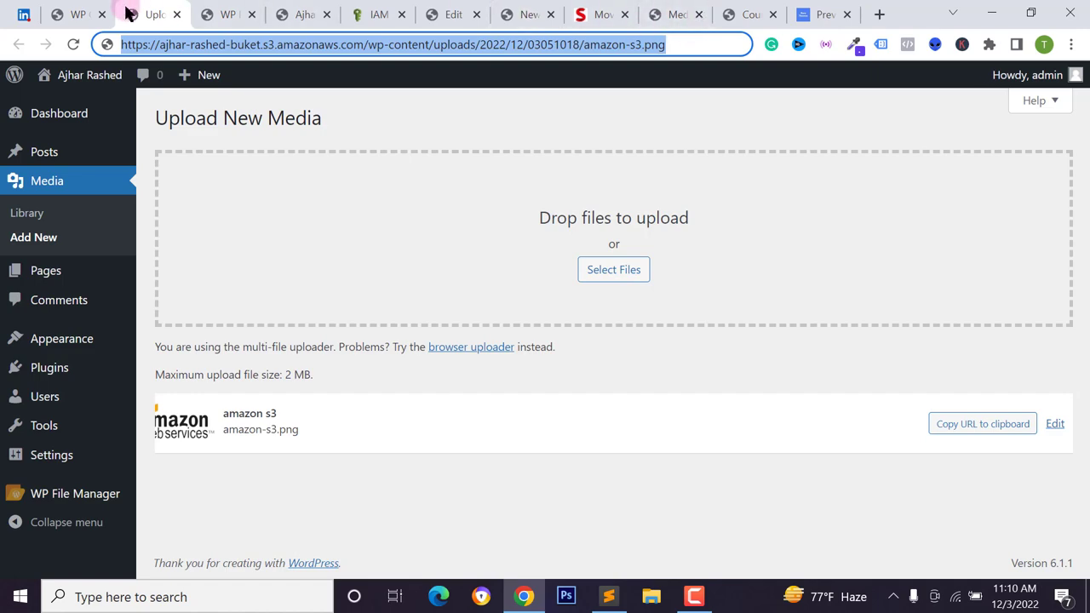
pyautogui.click(208, 12)
pyautogui.click(298, 11)
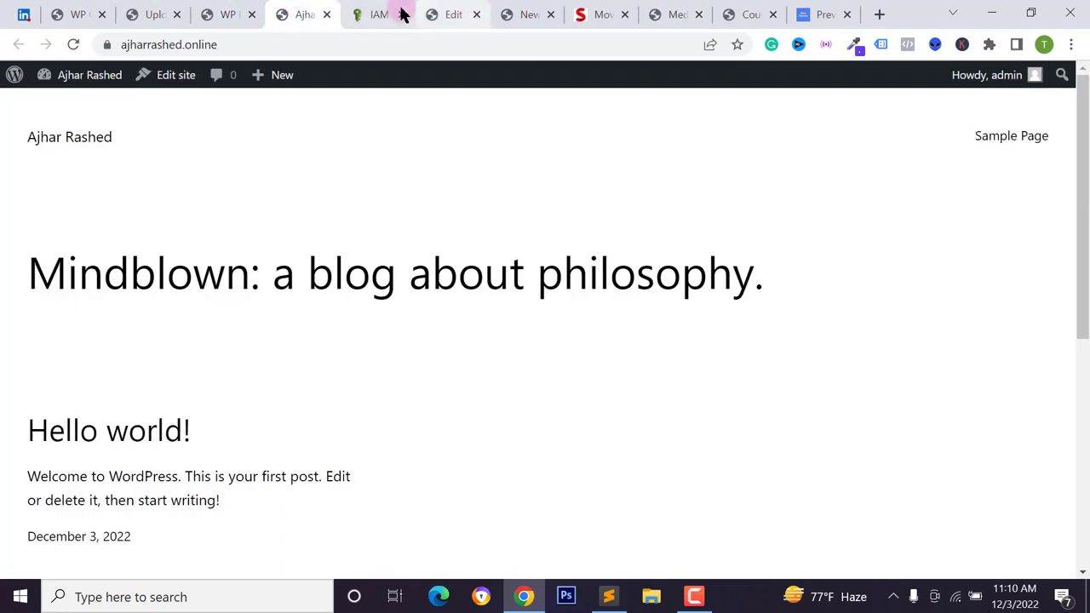
# Search the AWS console for s3 and open the S3 service
pyautogui.click(378, 11)
pyautogui.click(234, 76)
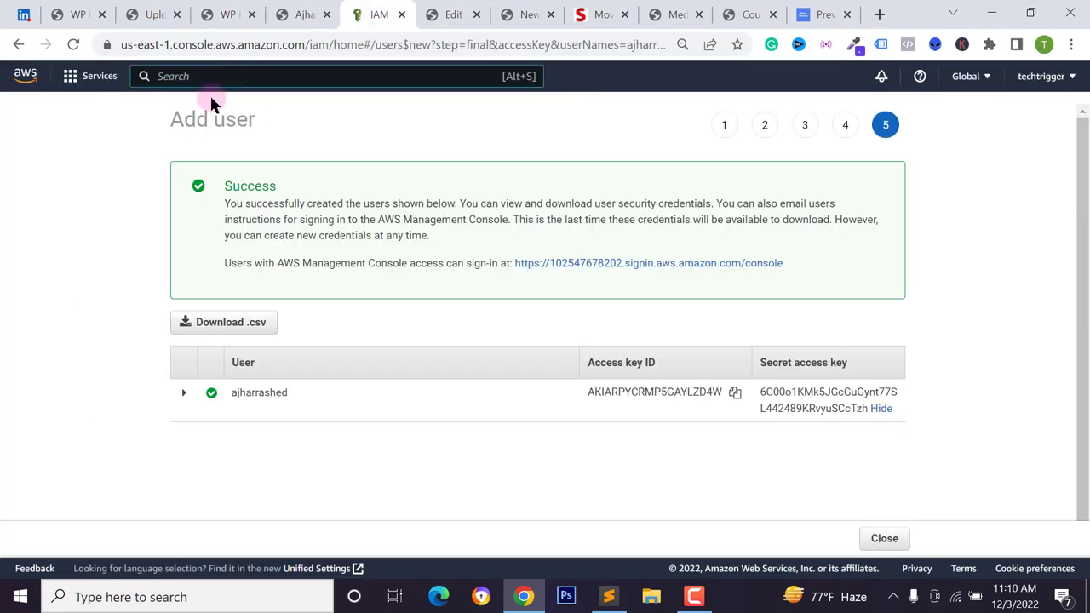
pyautogui.write('s3')
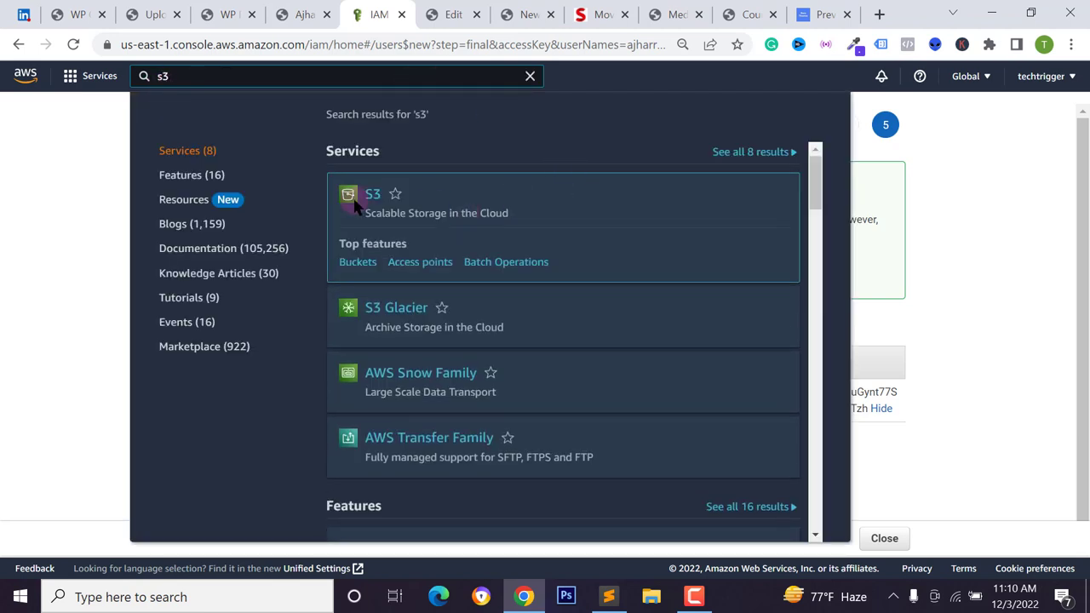
pyautogui.click(374, 195)
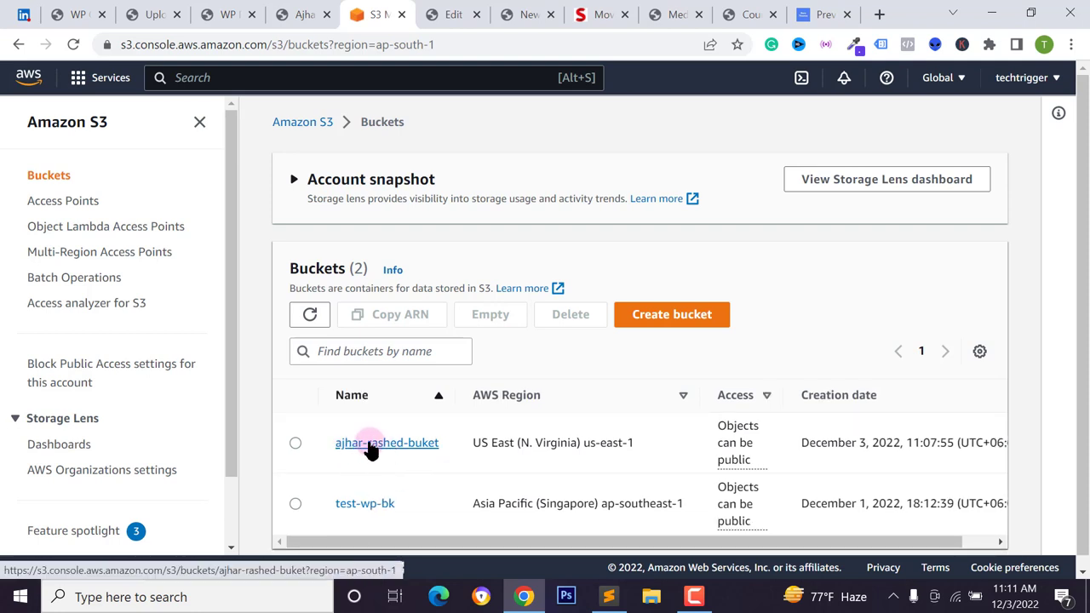
# Open the media bucket and drill into wp-content/uploads/2022/12/03051018/ to list the PNGs
pyautogui.click(390, 444)
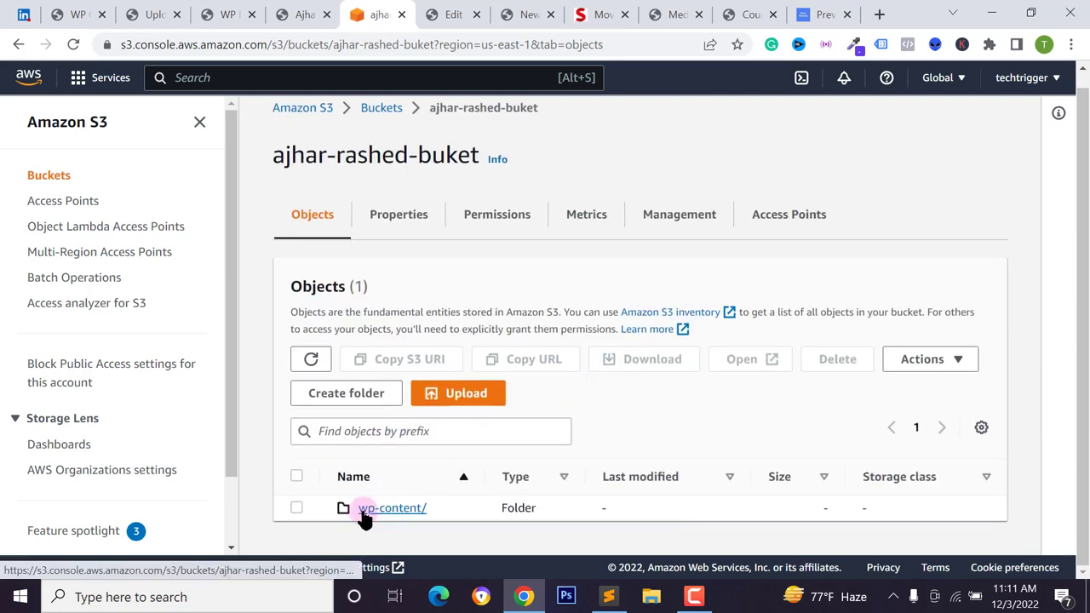
pyautogui.click(390, 515)
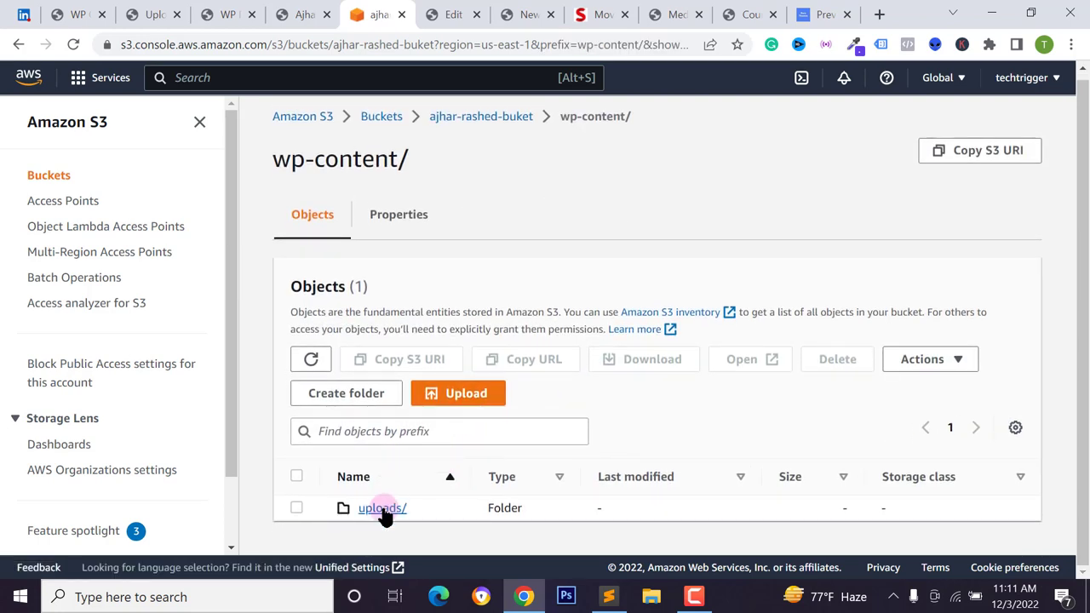
pyautogui.click(384, 515)
pyautogui.click(380, 511)
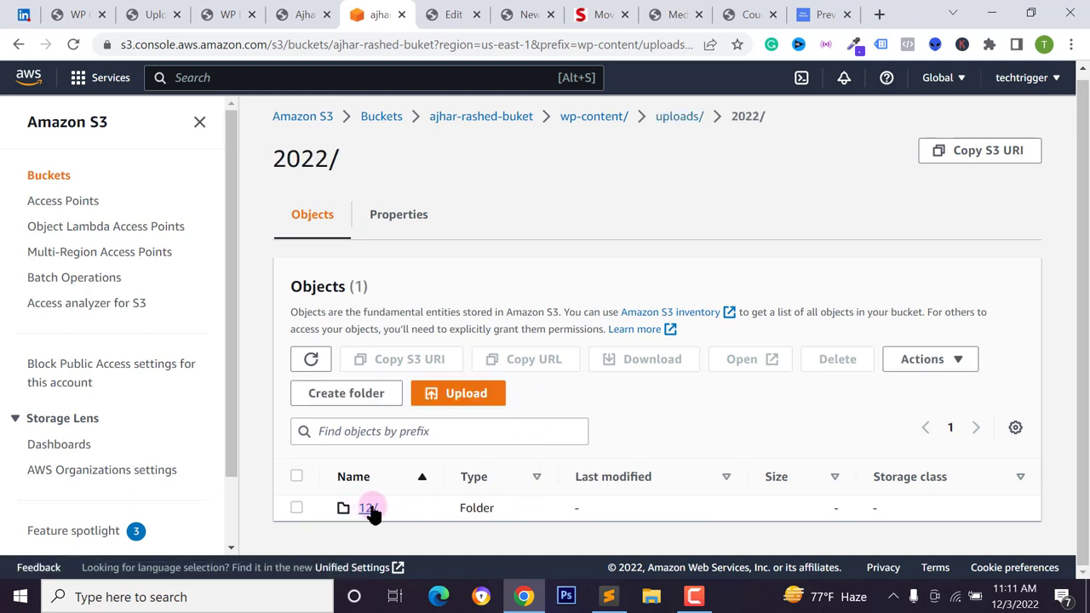
pyautogui.click(378, 509)
pyautogui.click(408, 508)
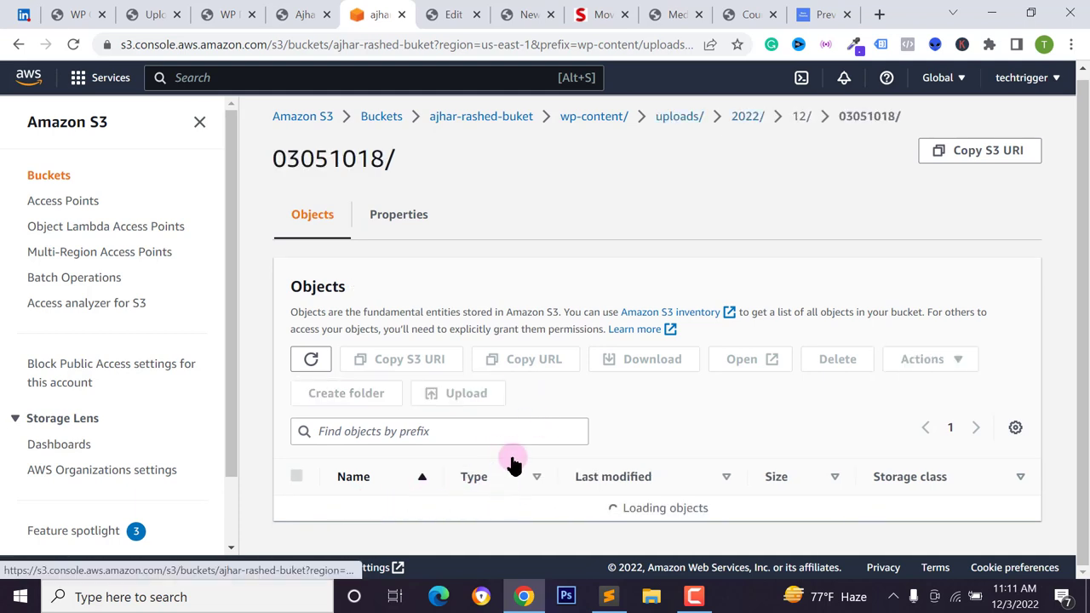
pyautogui.scroll(-2, 391, 435)
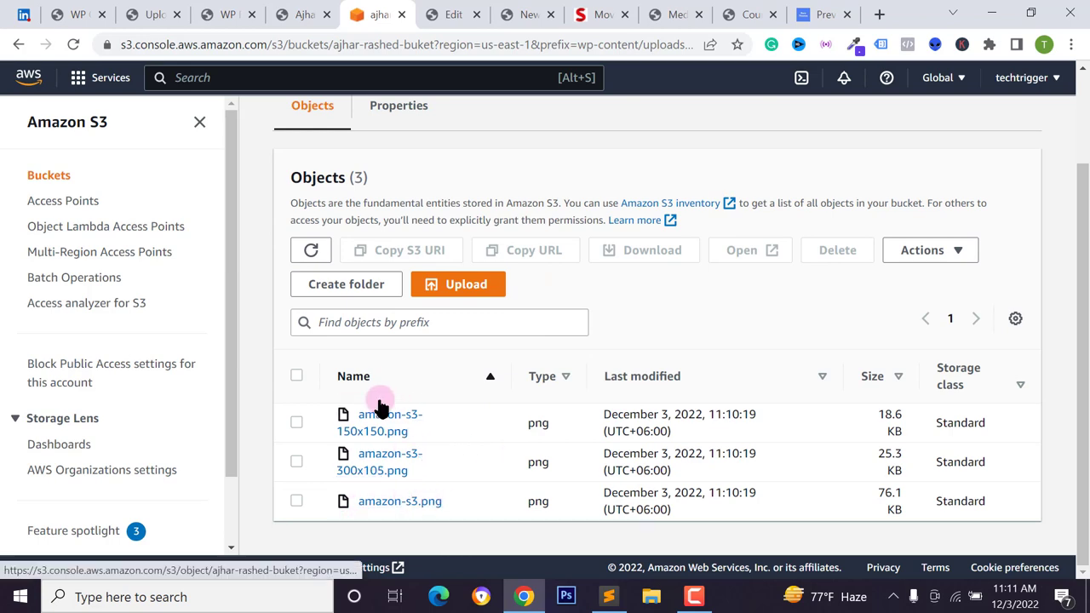
# In WP File Manager, open wp-content/uploads/2022/12 and select amazon-s3.png to check its size
pyautogui.click(229, 12)
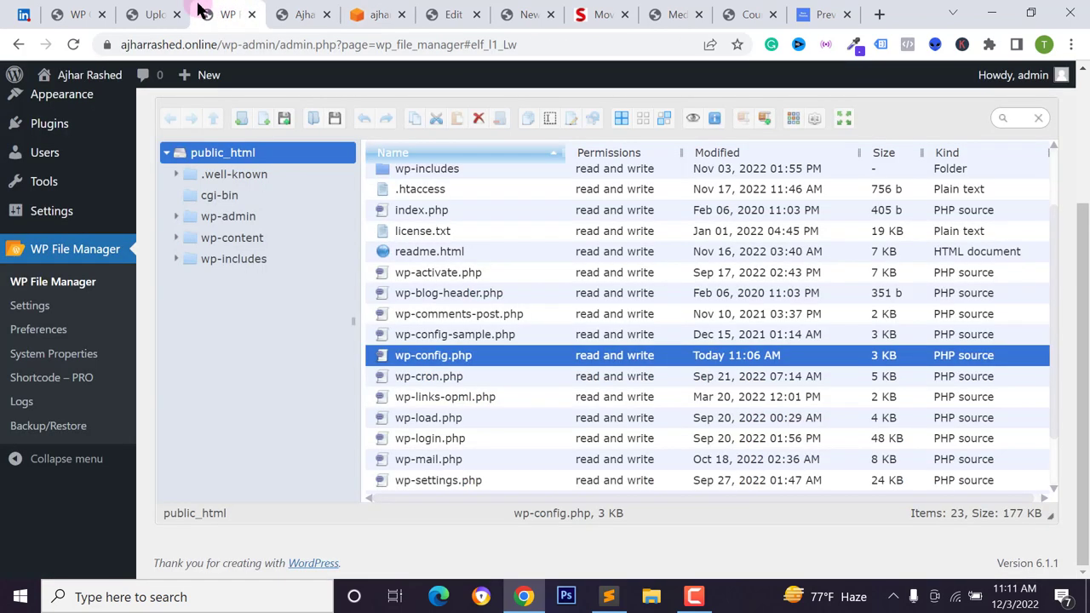
pyautogui.click(379, 14)
pyautogui.click(298, 15)
pyautogui.click(245, 16)
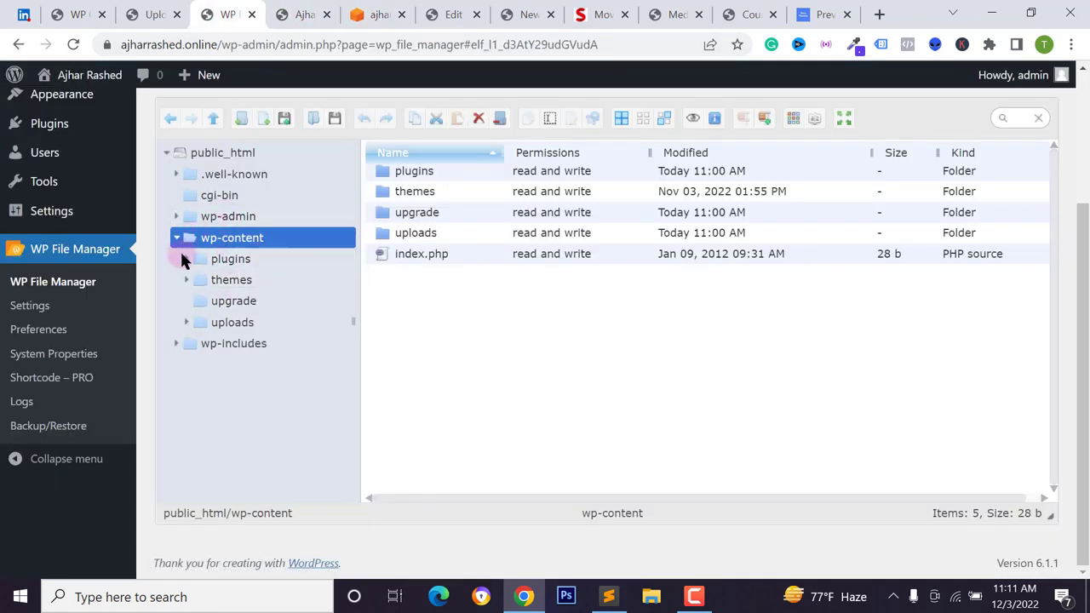
pyautogui.click(219, 328)
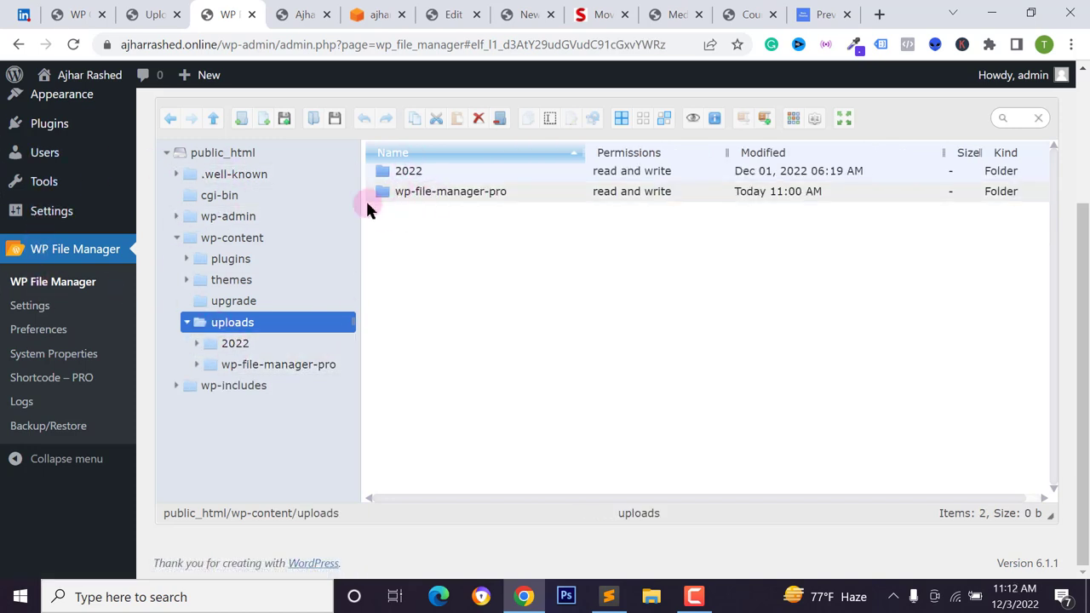
pyautogui.doubleClick(408, 170)
pyautogui.doubleClick(408, 191)
pyautogui.click(408, 214)
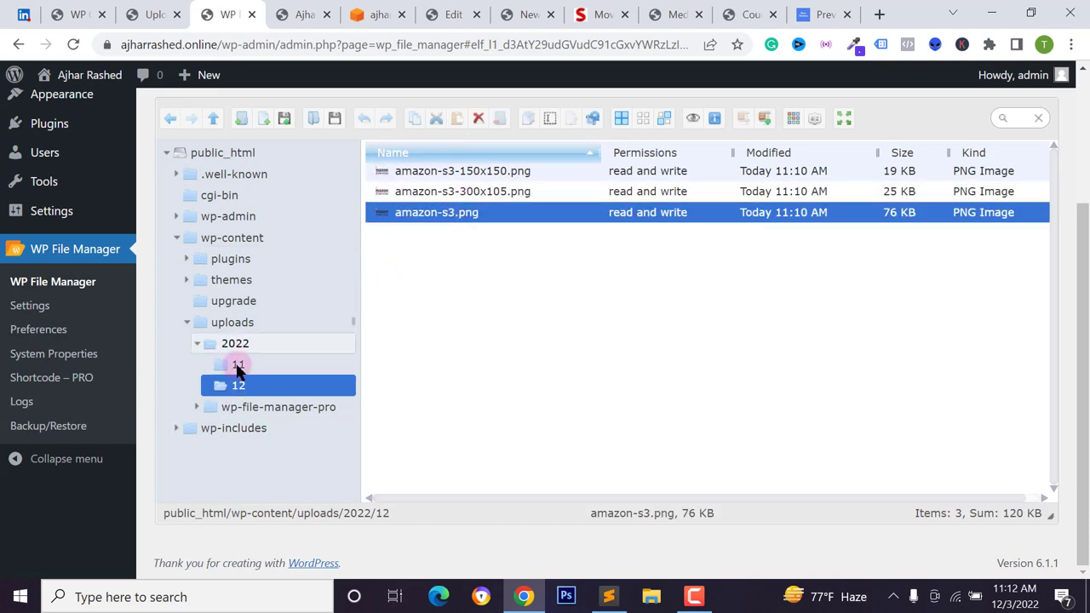
# Compare the local files with the S3 listing, then return to WP Offload Media settings
pyautogui.click(375, 15)
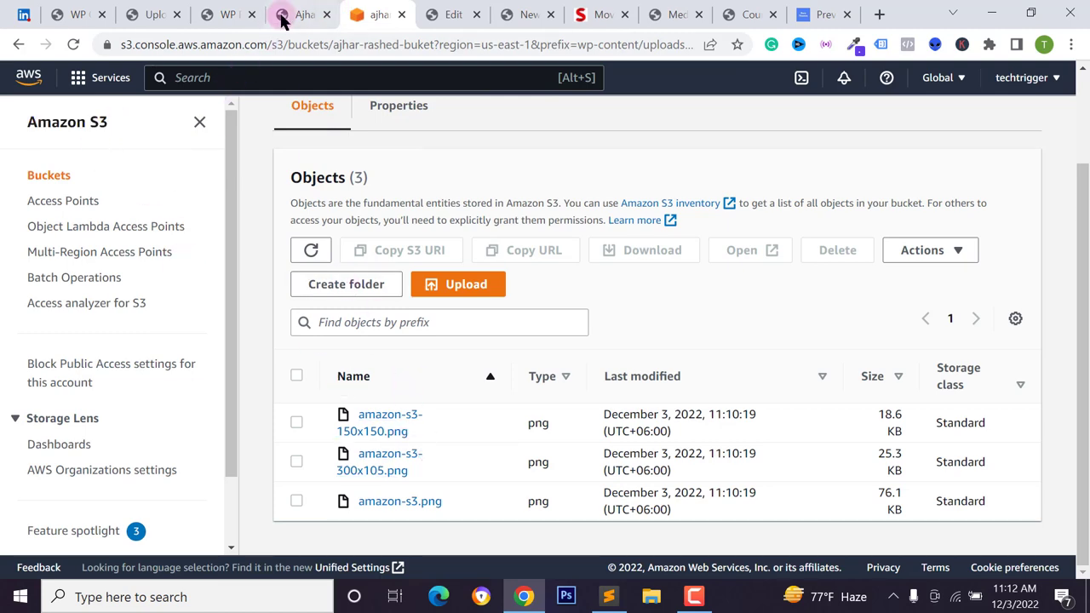
pyautogui.click(226, 14)
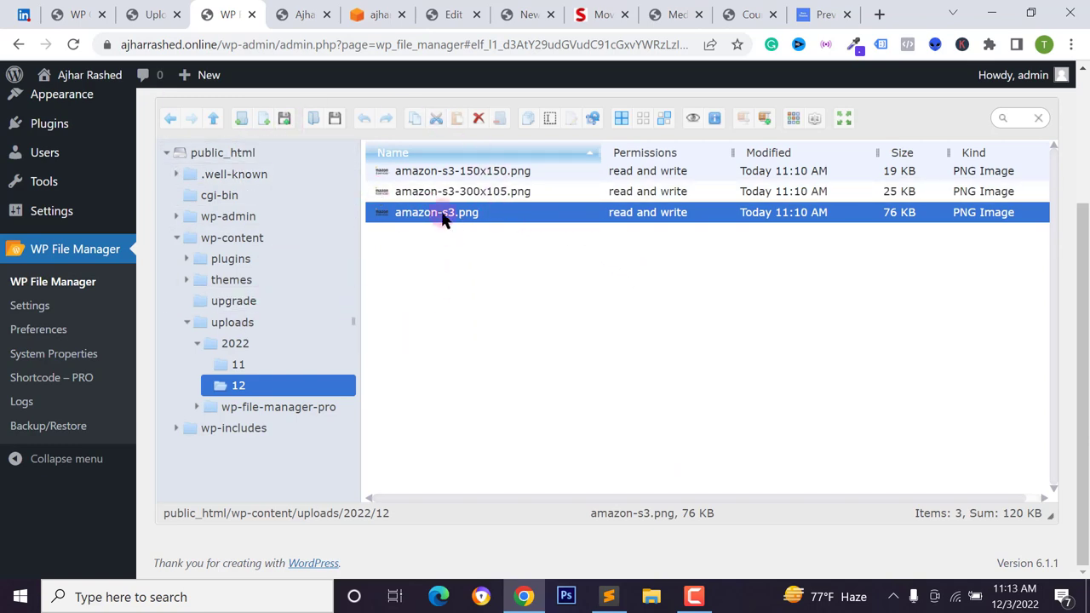
pyautogui.click(76, 15)
pyautogui.scroll(3, 364, 181)
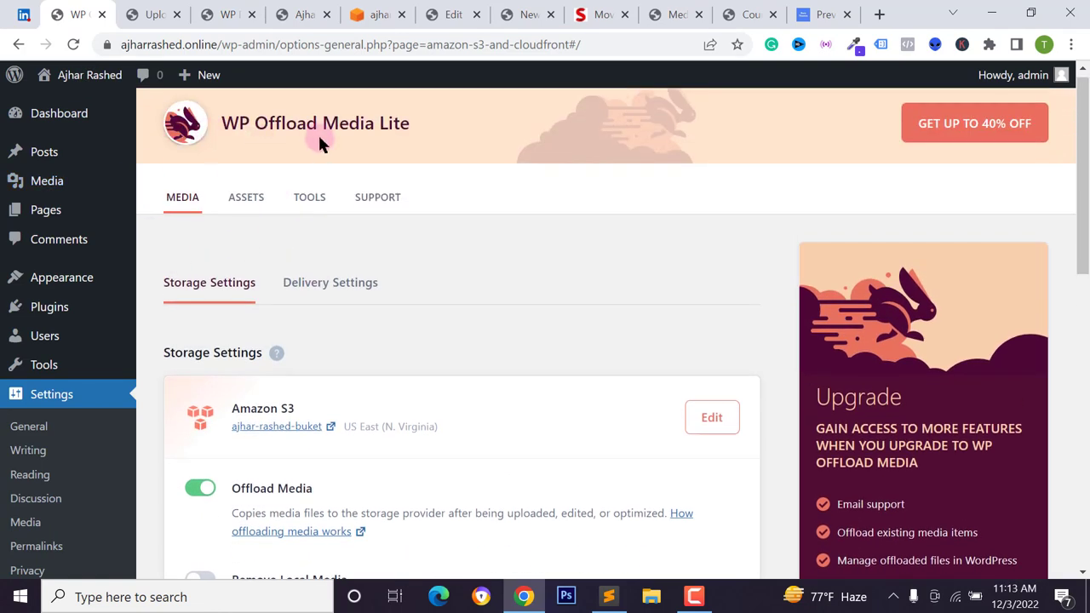
# Turn on Remove Local Media in the WP Offload Media settings
pyautogui.scroll(-6, 247, 258)
pyautogui.scroll(1, 256, 265)
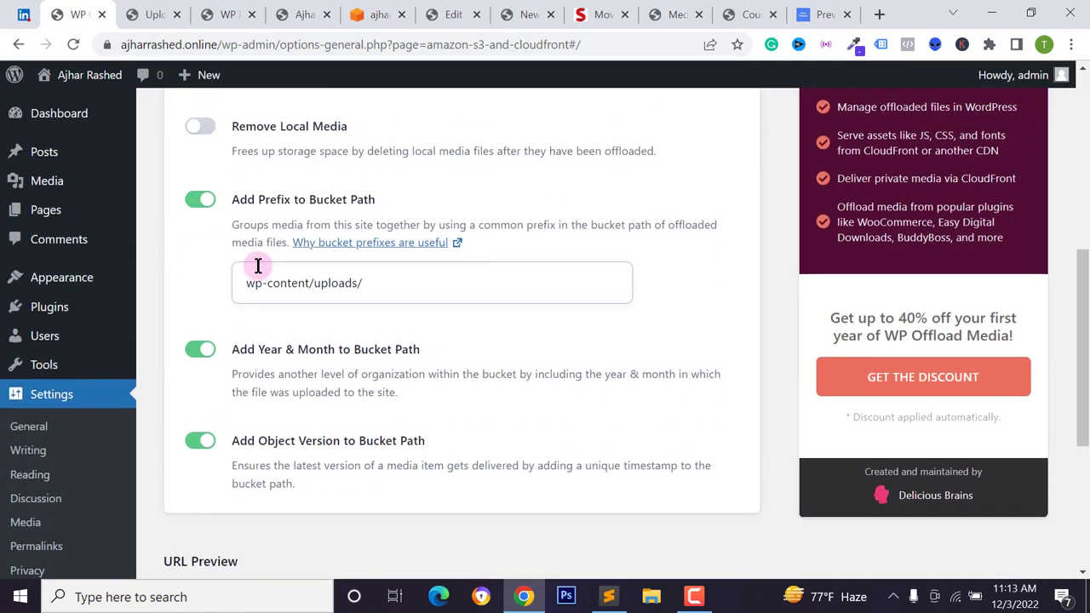
pyautogui.scroll(1, 239, 255)
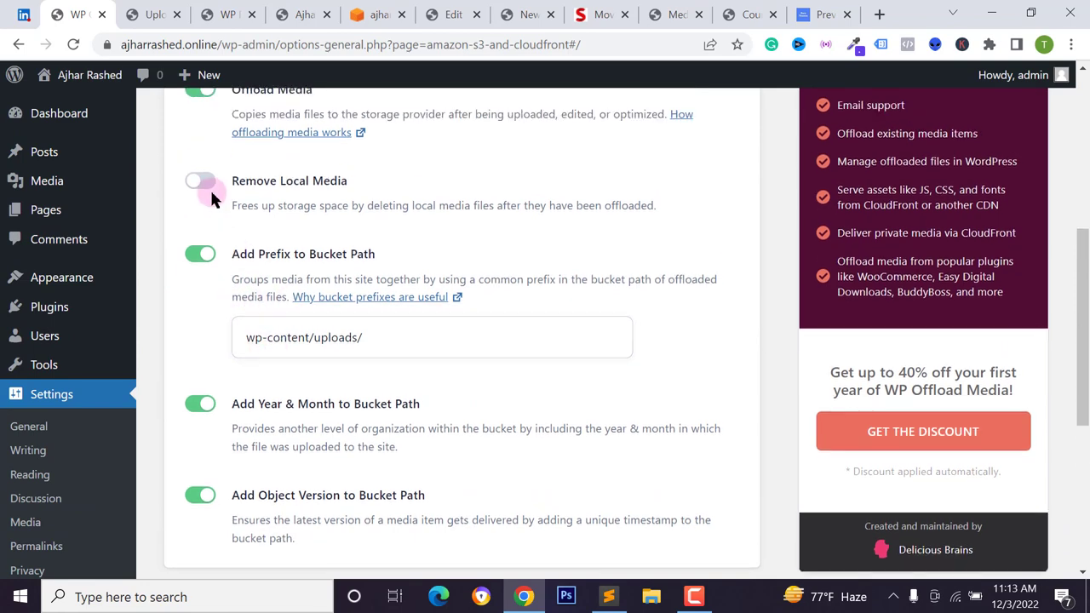
pyautogui.click(205, 183)
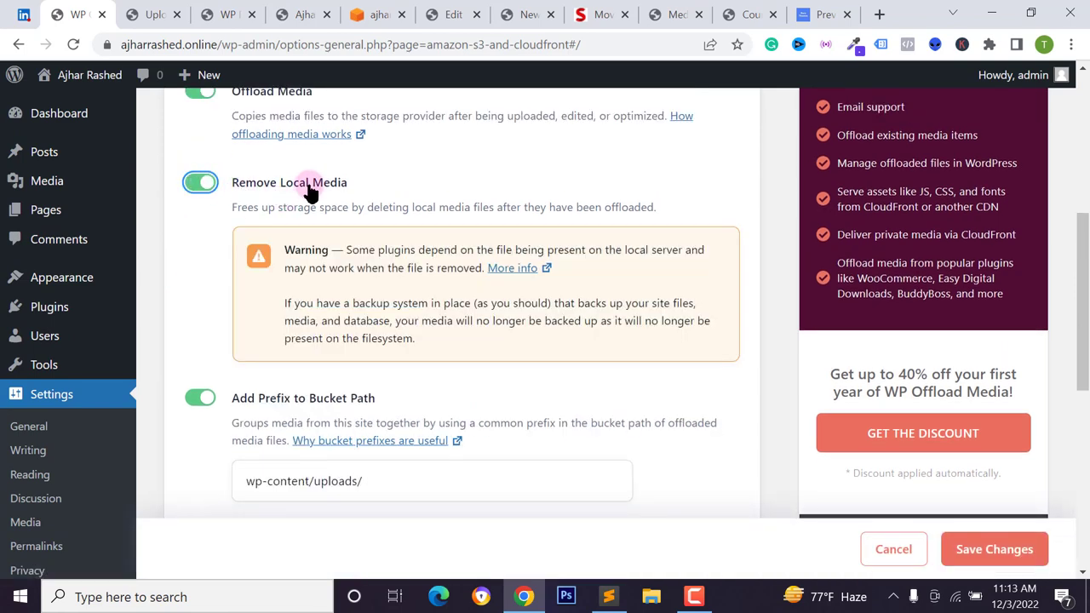
# Replace the bucket prefix wp-content/uploads/ with media/ and check the URL preview
pyautogui.scroll(-1, 324, 204)
pyautogui.scroll(1, 272, 204)
pyautogui.scroll(-2, 219, 195)
pyautogui.doubleClick(298, 283)
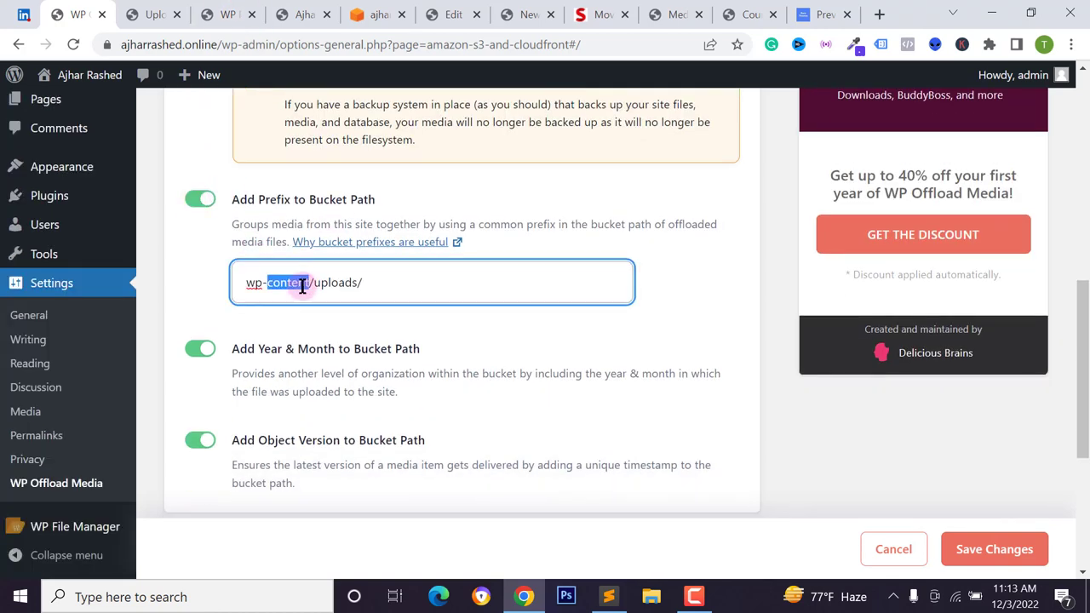
pyautogui.moveTo(372, 282); pyautogui.dragTo(213, 292)
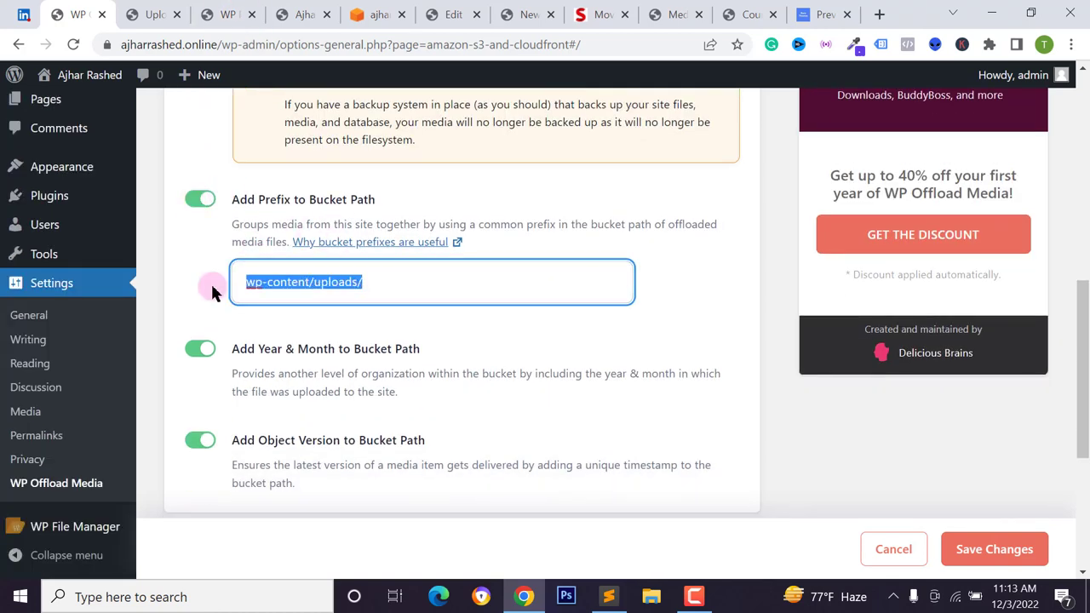
pyautogui.write('media/')
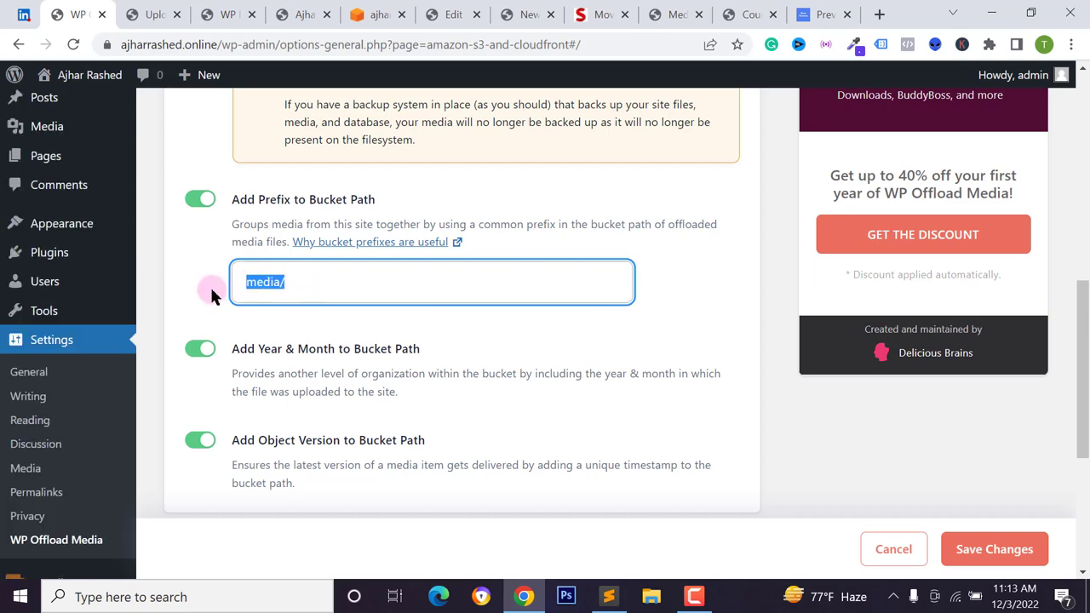
pyautogui.moveTo(209, 285); pyautogui.dragTo(286, 282)
pyautogui.scroll(-1, 257, 175)
pyautogui.scroll(-3, 293, 217)
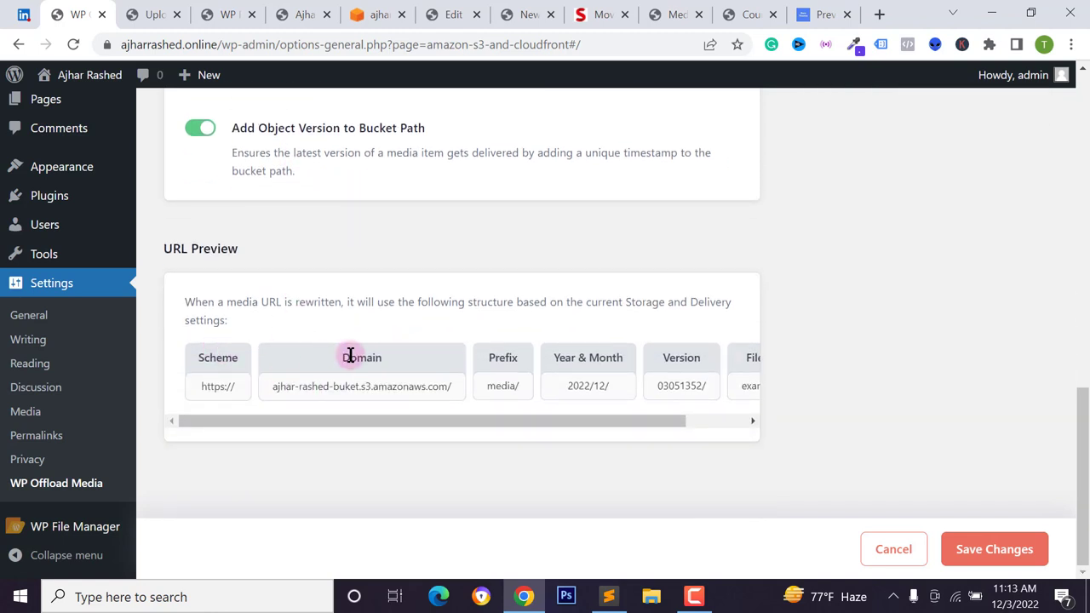
pyautogui.tripleClick(388, 386)
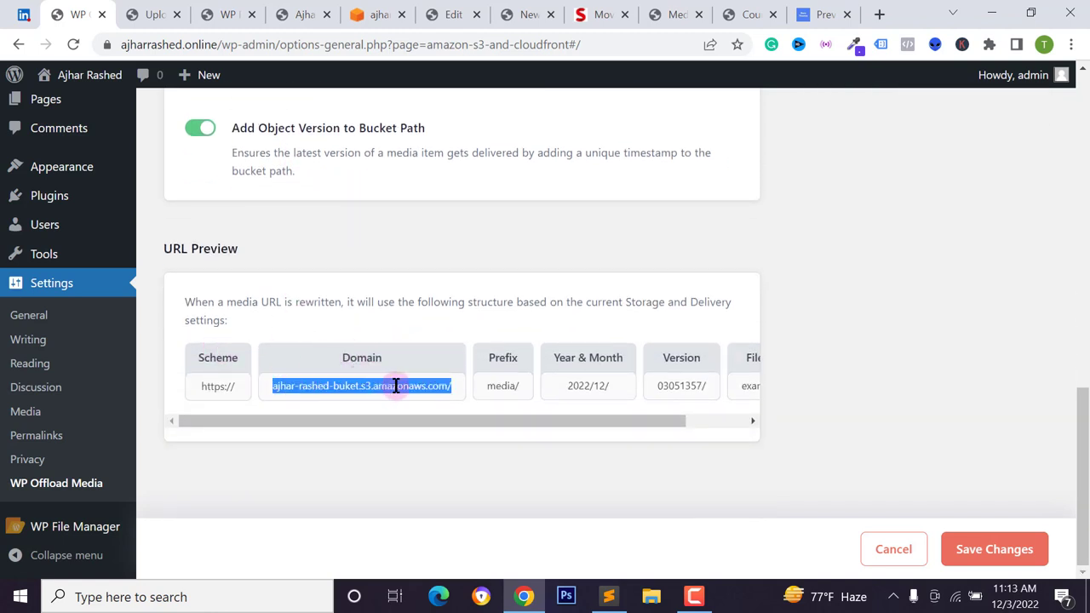
pyautogui.click(516, 387)
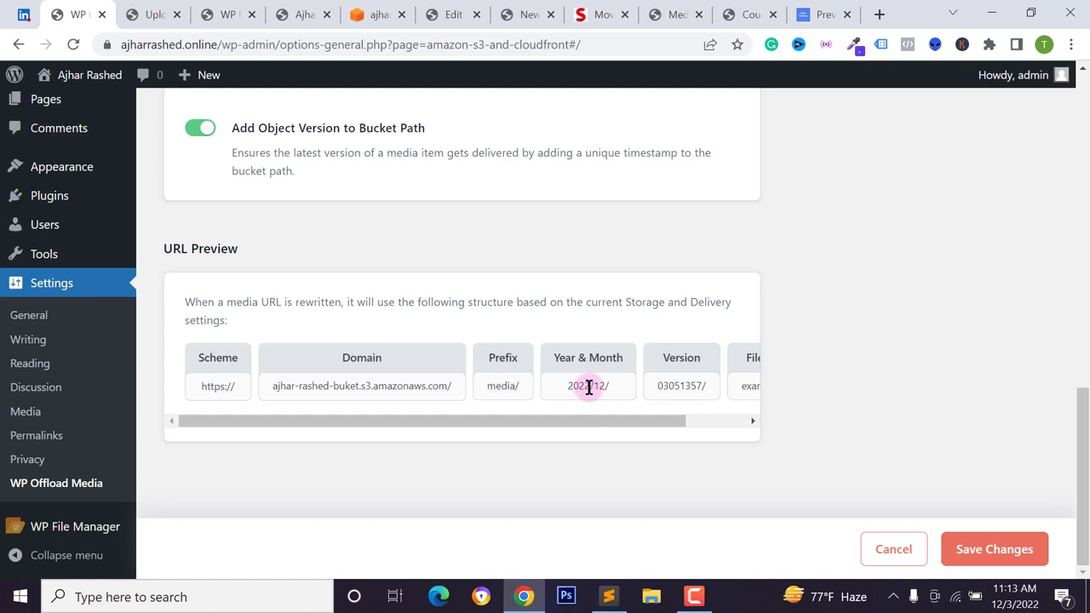
# Turn off Add Object Version to Bucket Path
pyautogui.scroll(2, 594, 366)
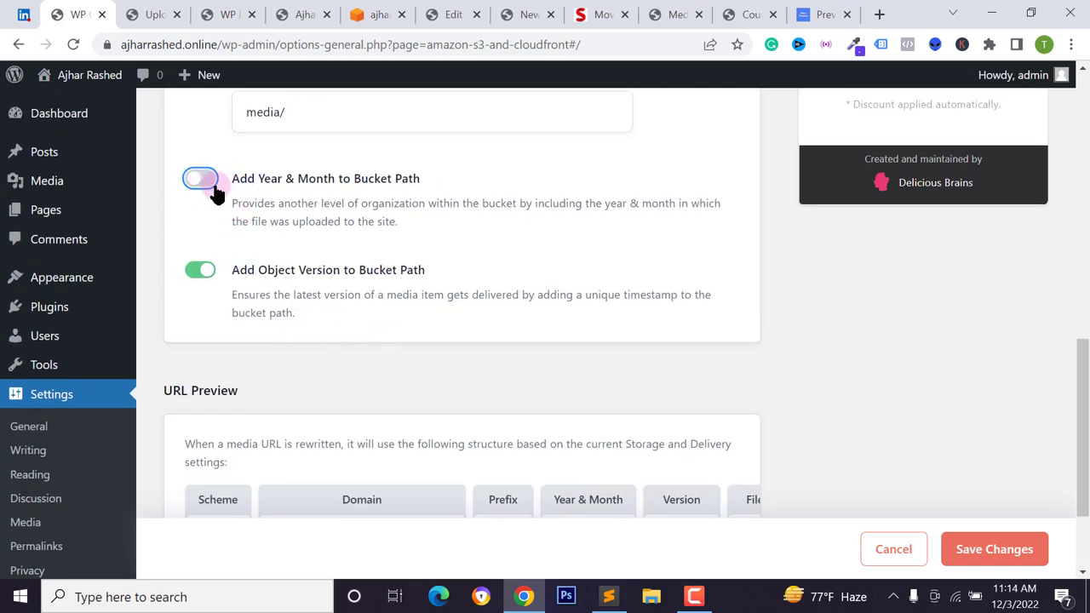
pyautogui.scroll(-2, 523, 388)
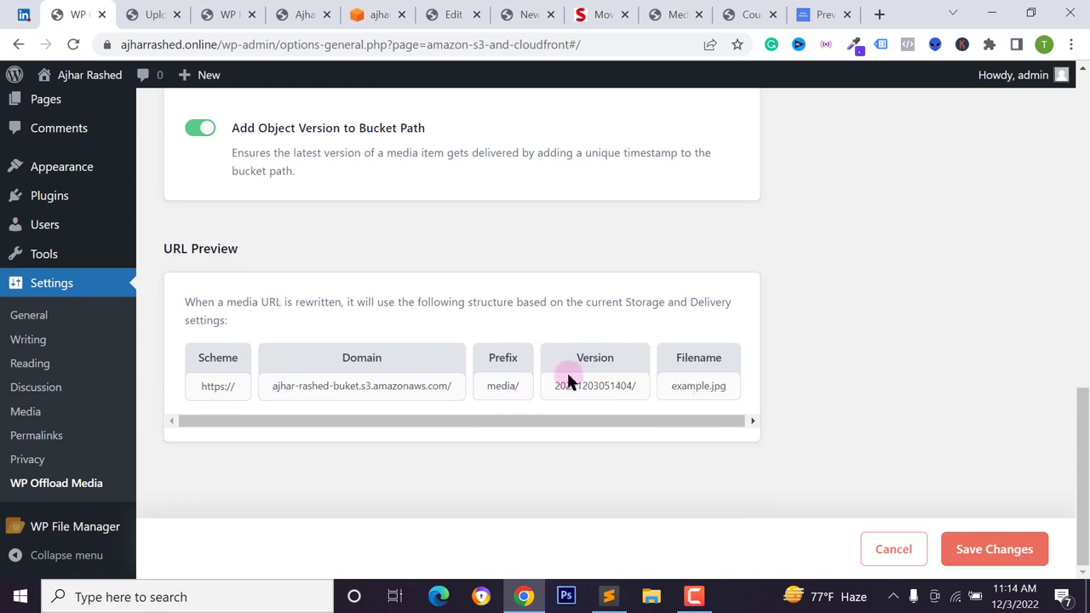
pyautogui.scroll(1, 569, 379)
pyautogui.scroll(1, 414, 335)
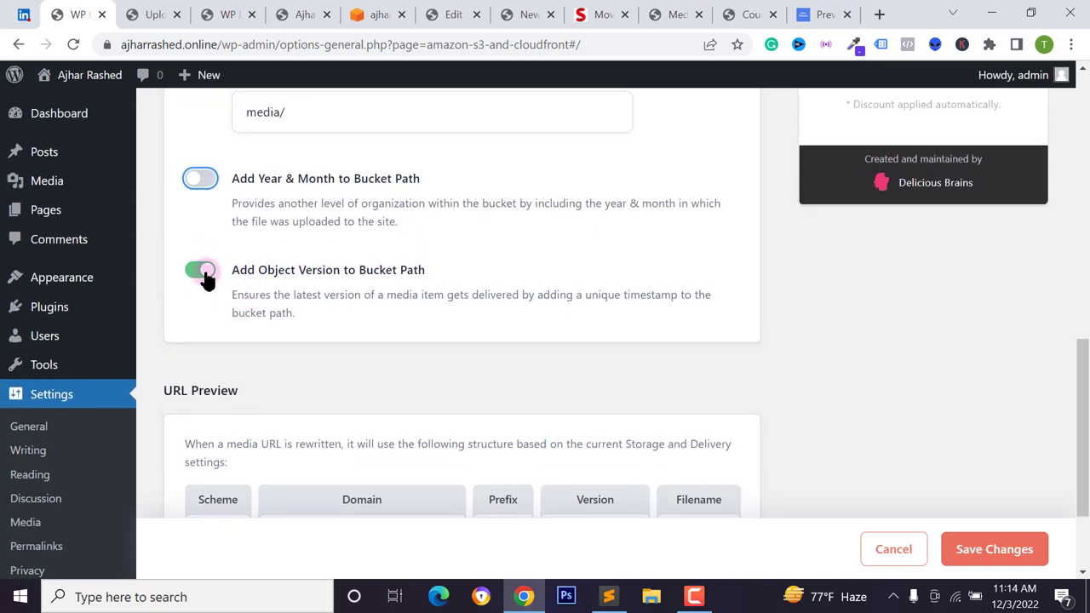
pyautogui.click(208, 271)
pyautogui.scroll(-2, 211, 244)
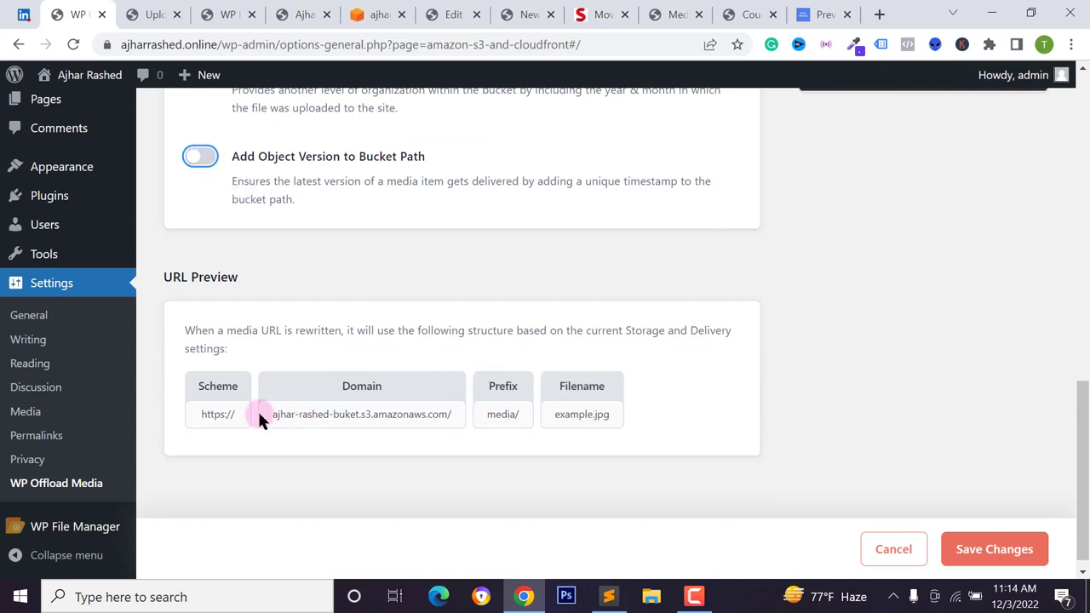
# Save the storage settings so the URL preview reads media/example.jpg
pyautogui.moveTo(286, 415); pyautogui.dragTo(623, 423)
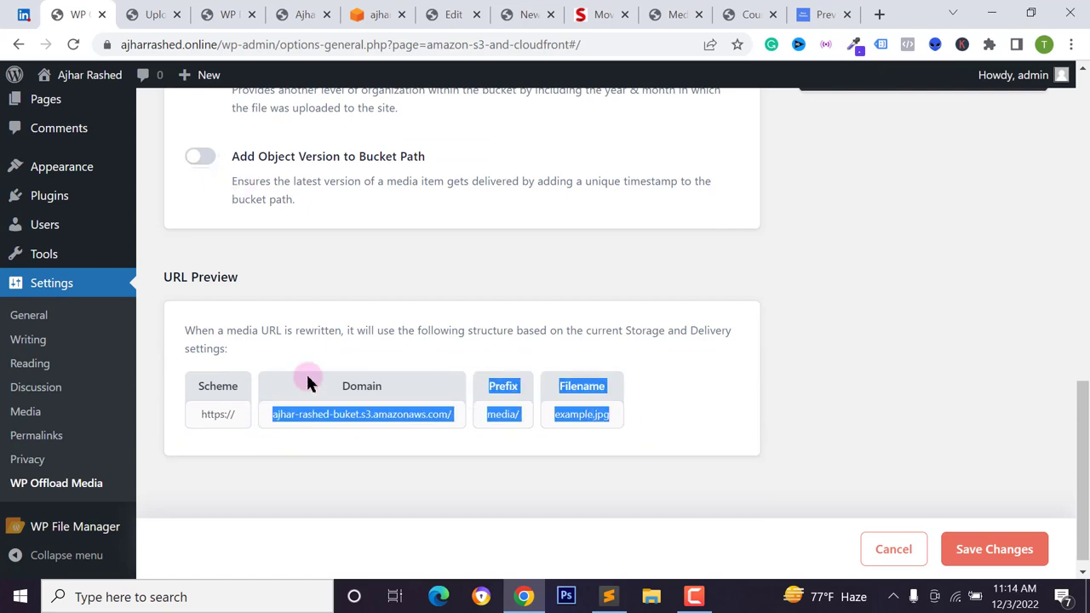
pyautogui.scroll(4, 308, 383)
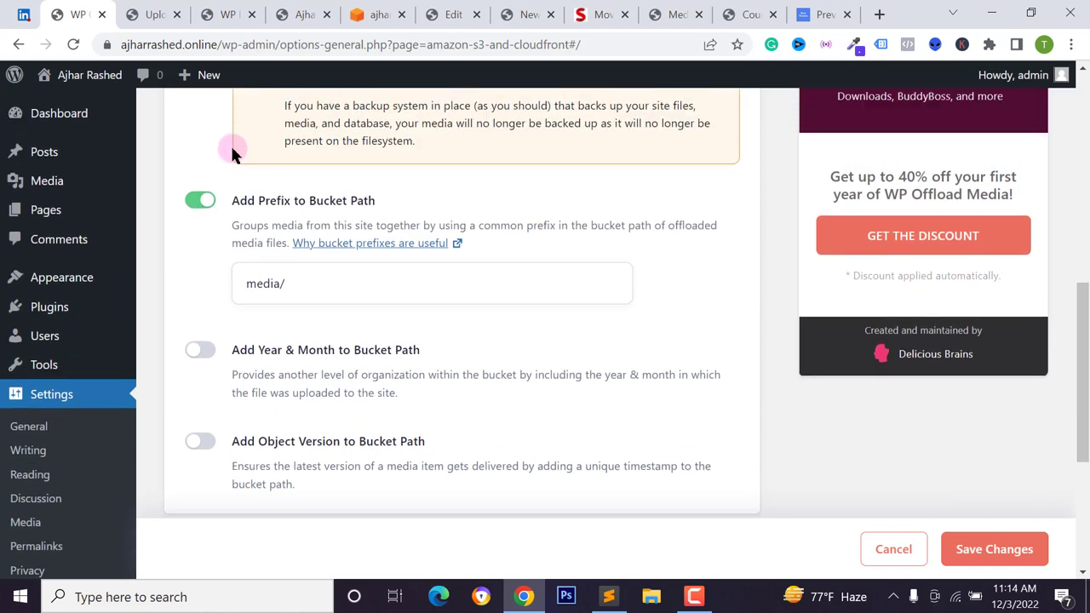
pyautogui.scroll(4, 267, 253)
pyautogui.scroll(-5, 445, 275)
pyautogui.click(971, 552)
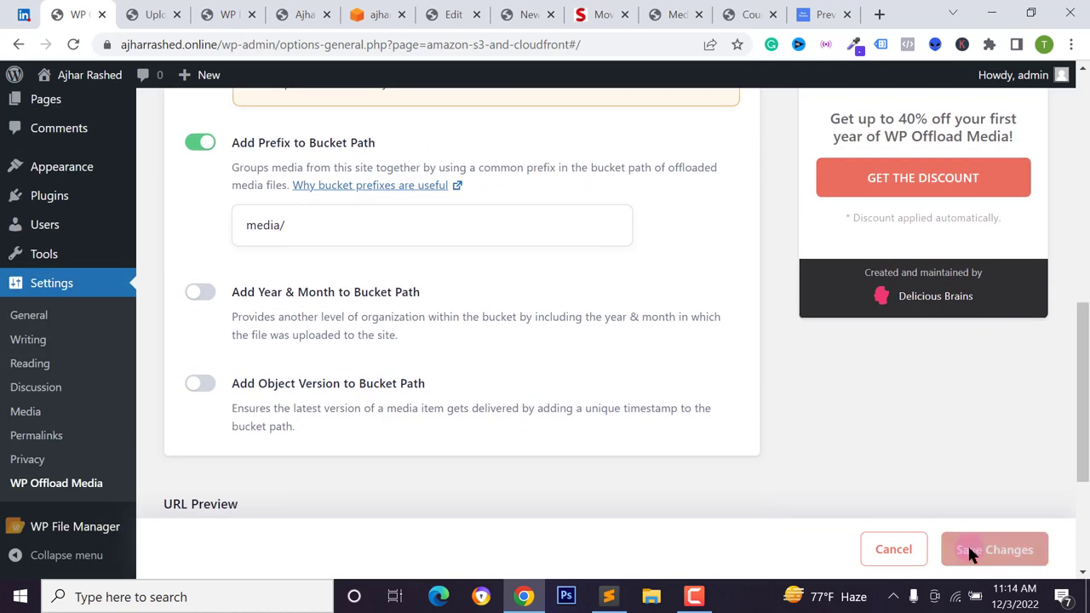
pyautogui.scroll(-3, 420, 332)
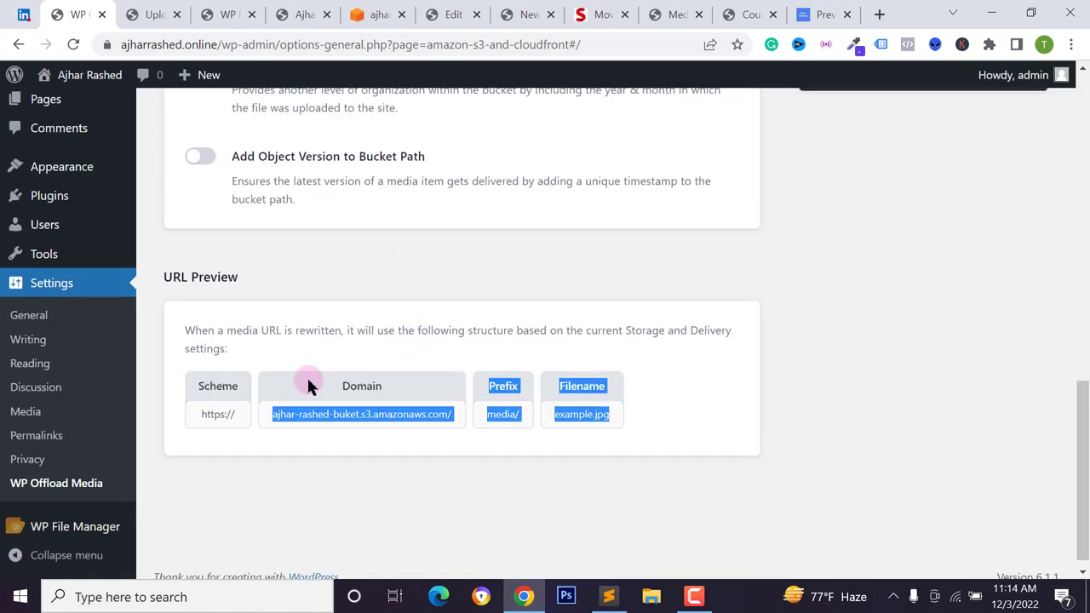
pyautogui.scroll(2, 43, 170)
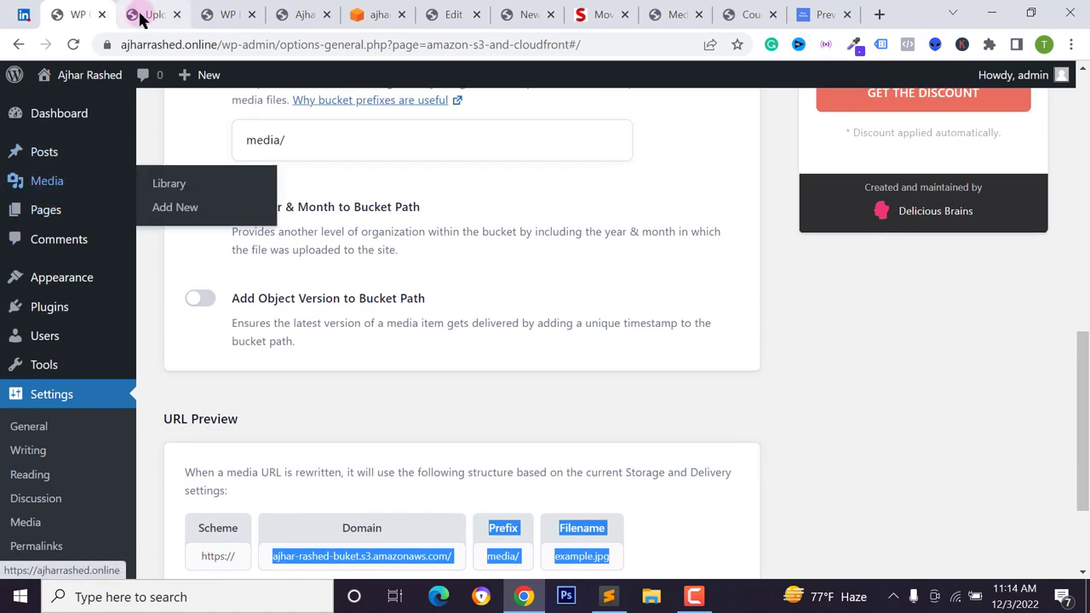
# Upload Screenshot_51.jpg via Upload New Media and copy its file URL
pyautogui.click(140, 15)
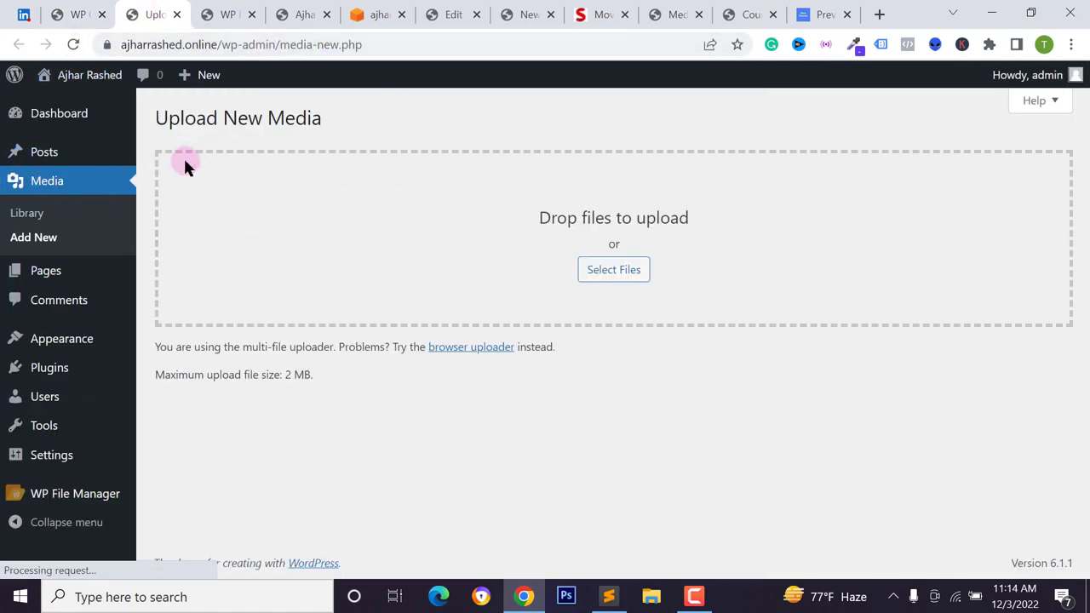
pyautogui.click(614, 272)
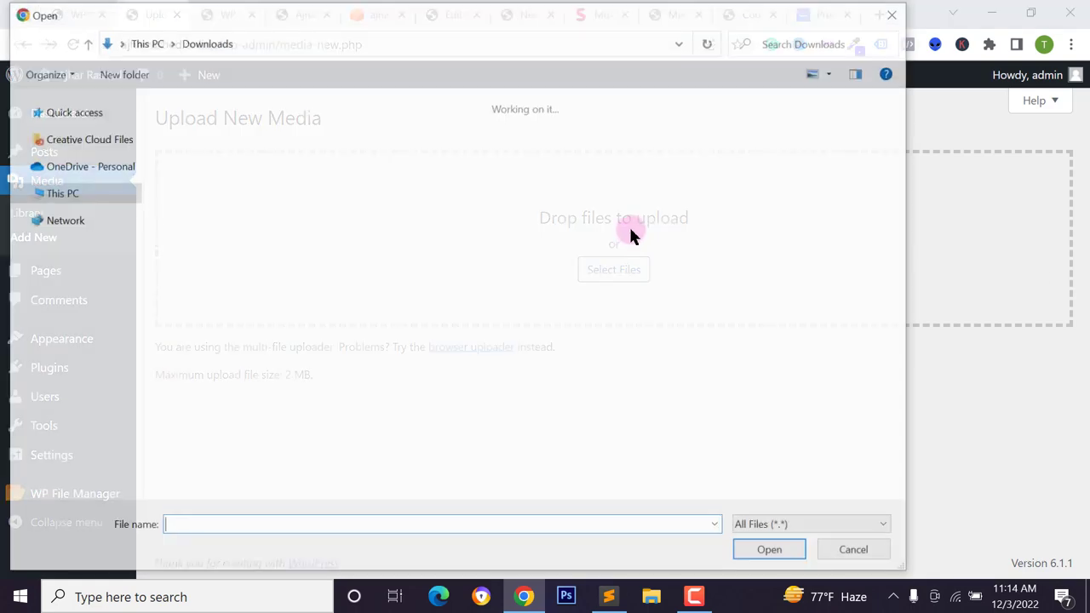
pyautogui.scroll(-4, 391, 282)
pyautogui.click(294, 162)
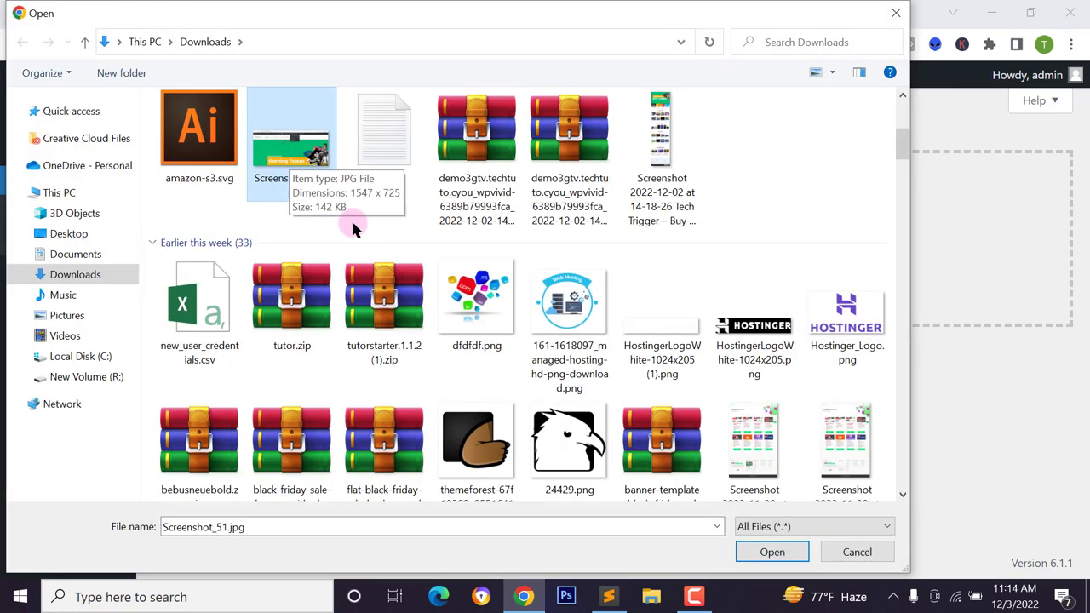
pyautogui.click(762, 554)
pyautogui.click(954, 426)
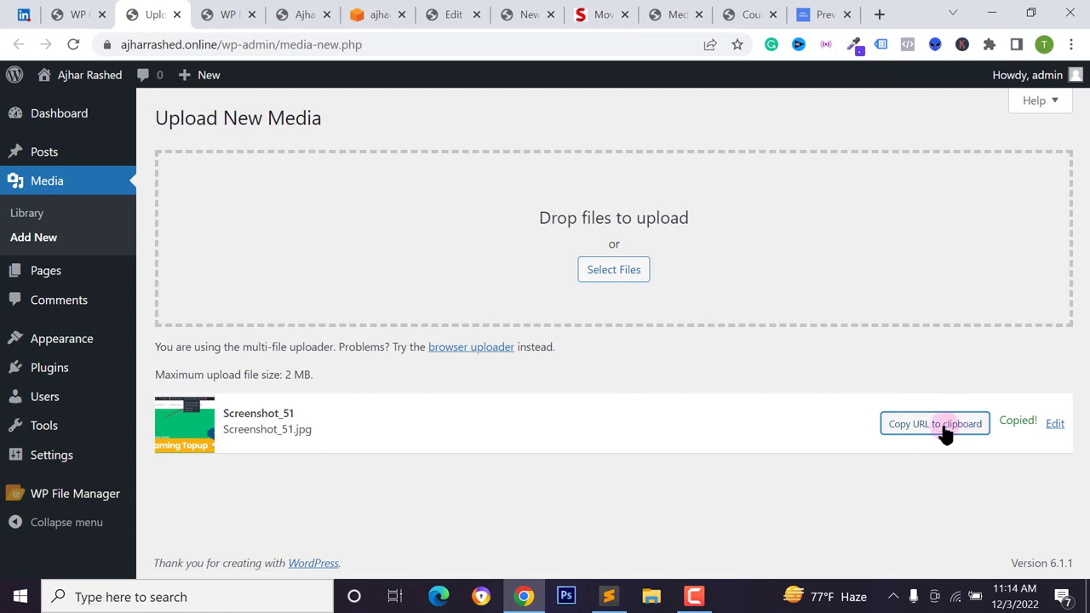
pyautogui.click(268, 48)
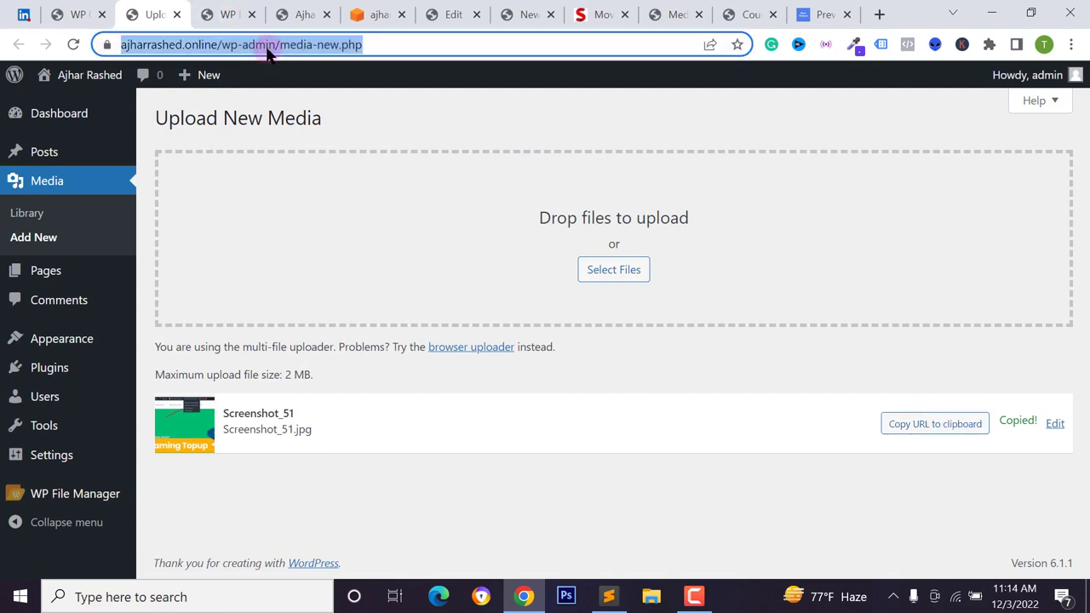
# Paste the copied URL to show the S3 bucket domain, media/ prefix and Screenshot_51.jpg
pyautogui.hotkey('ctrl', 'v')
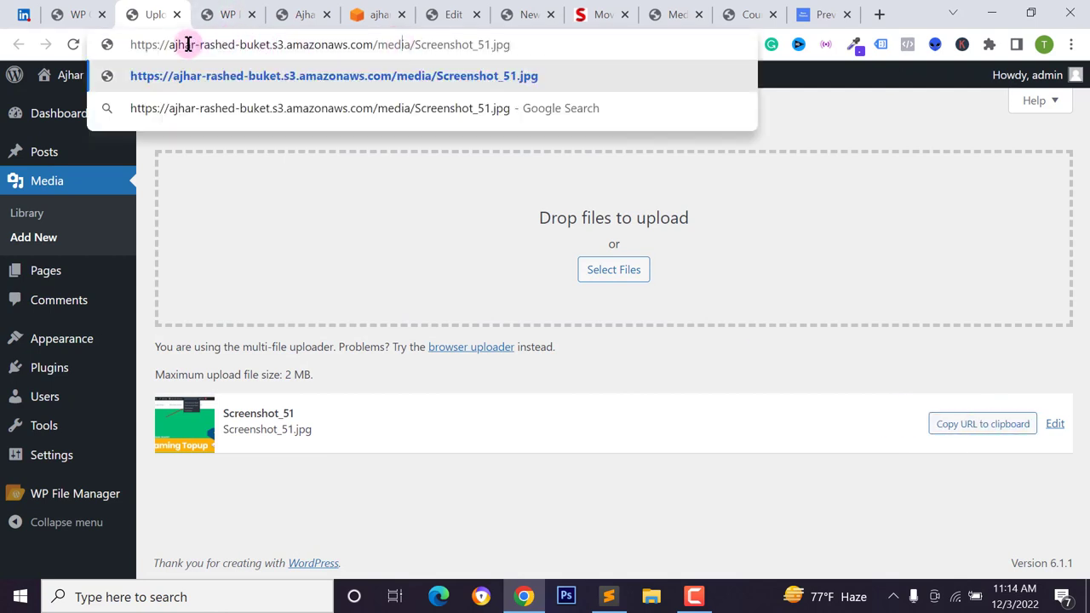
pyautogui.moveTo(373, 44); pyautogui.dragTo(169, 44)
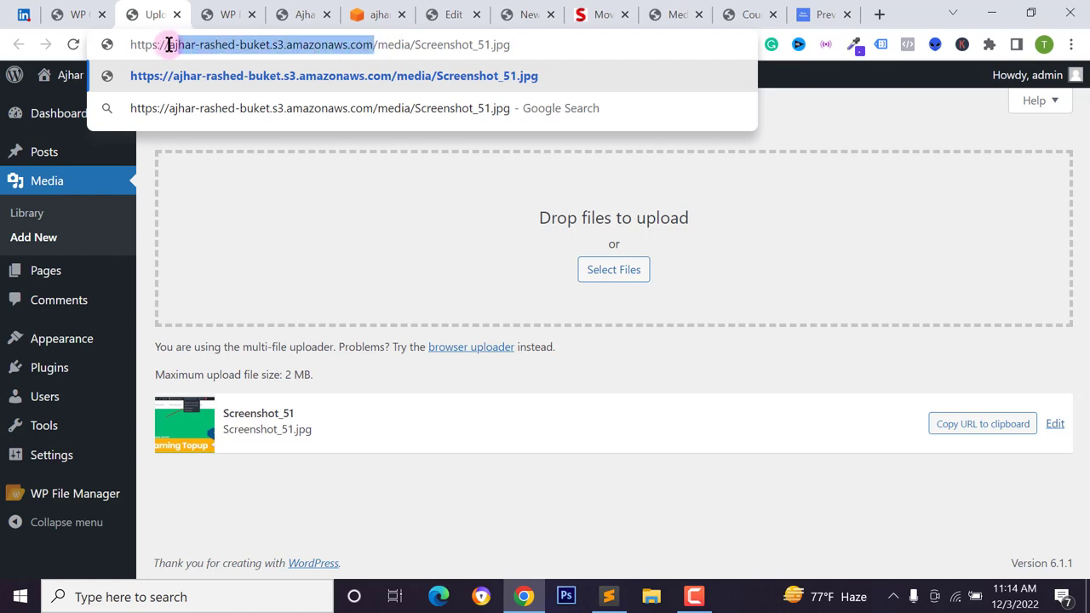
pyautogui.click(380, 46)
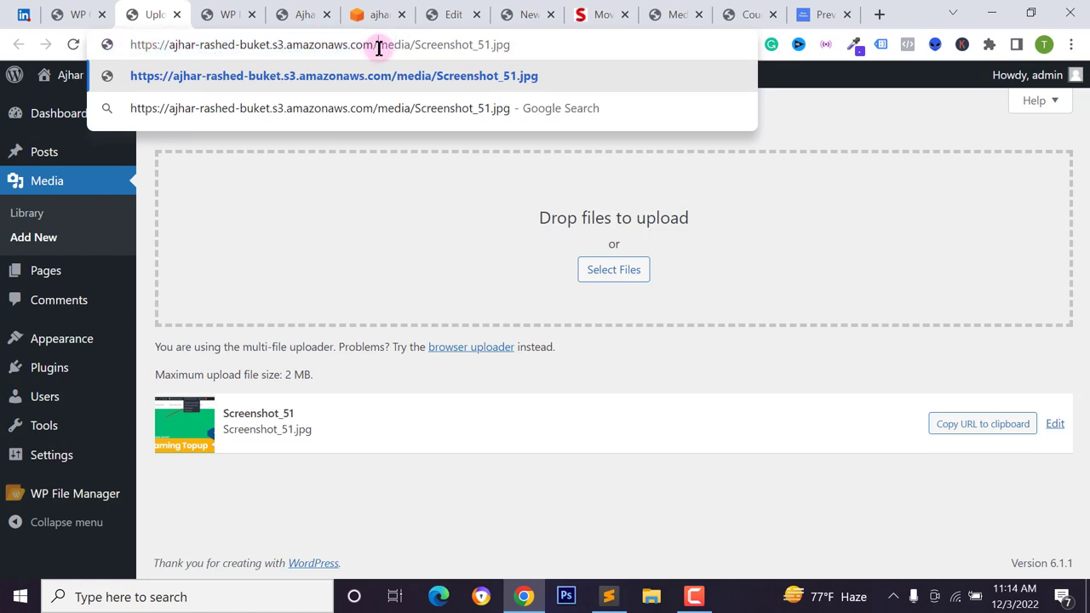
pyautogui.moveTo(410, 44); pyautogui.dragTo(519, 44)
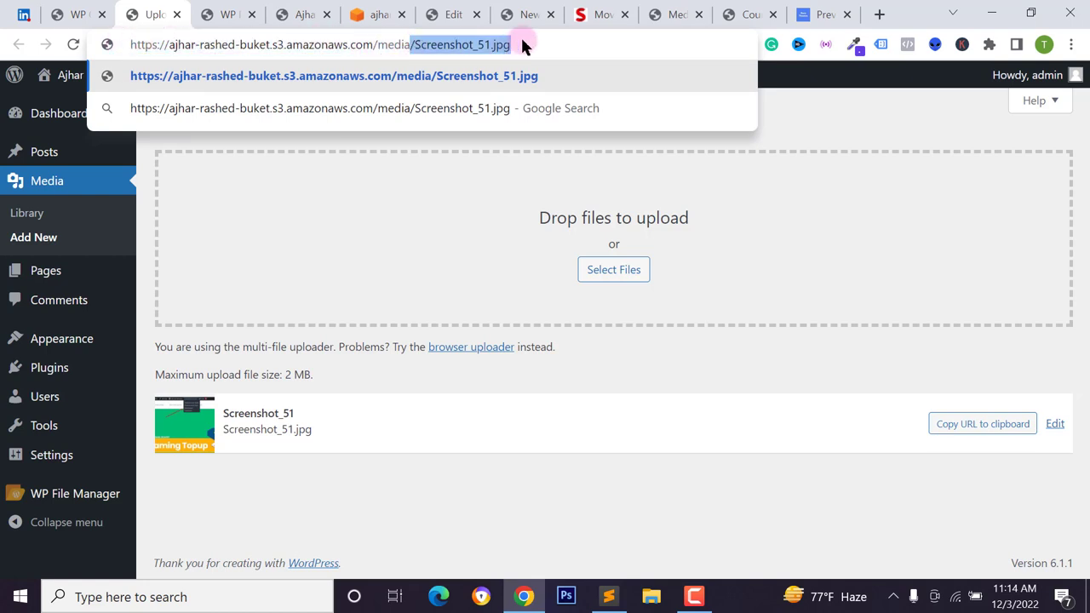
pyautogui.click(520, 44)
# Refresh WP File Manager's uploads/2022/12 folder to confirm no local copy, then return
pyautogui.hotkey('ctrl', 'Tab')
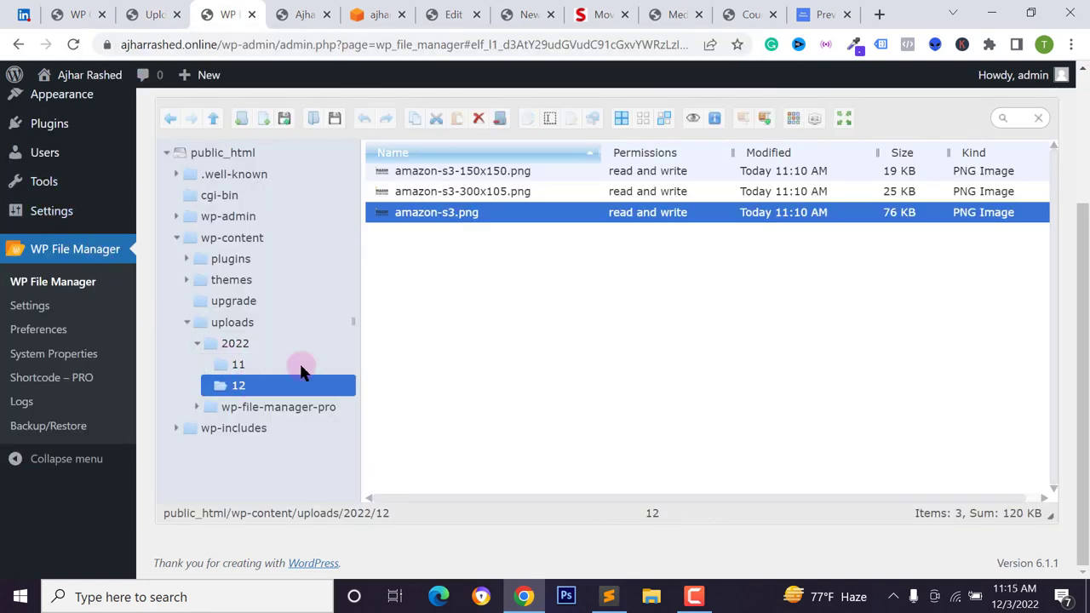
pyautogui.press('F5')
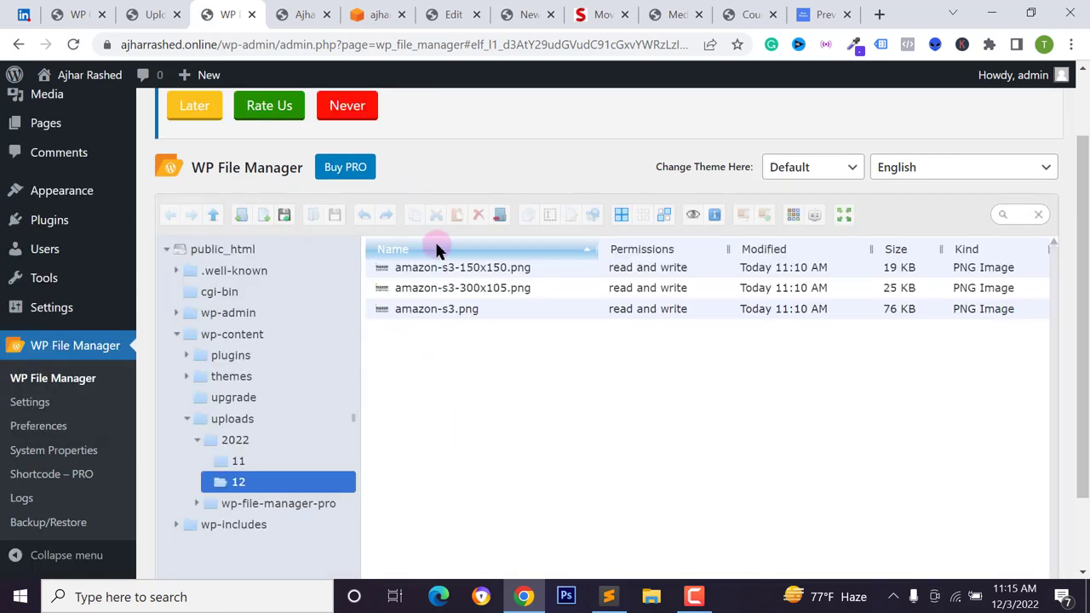
pyautogui.click(136, 12)
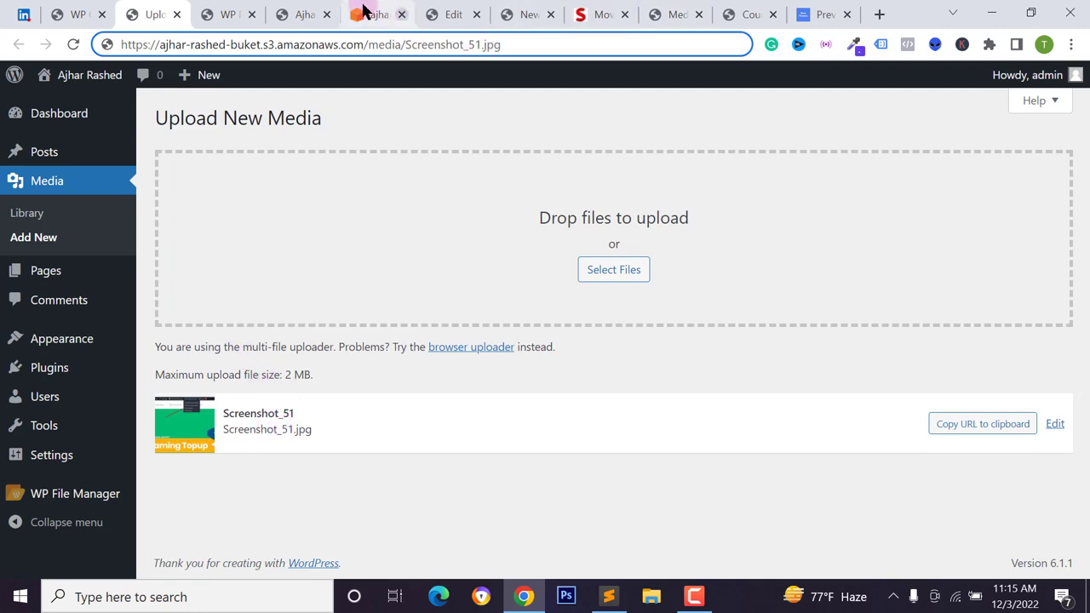
# Open ajhar-rashed-buket's media/ folder in the S3 console to see six Screenshot_51 objects
pyautogui.click(372, 13)
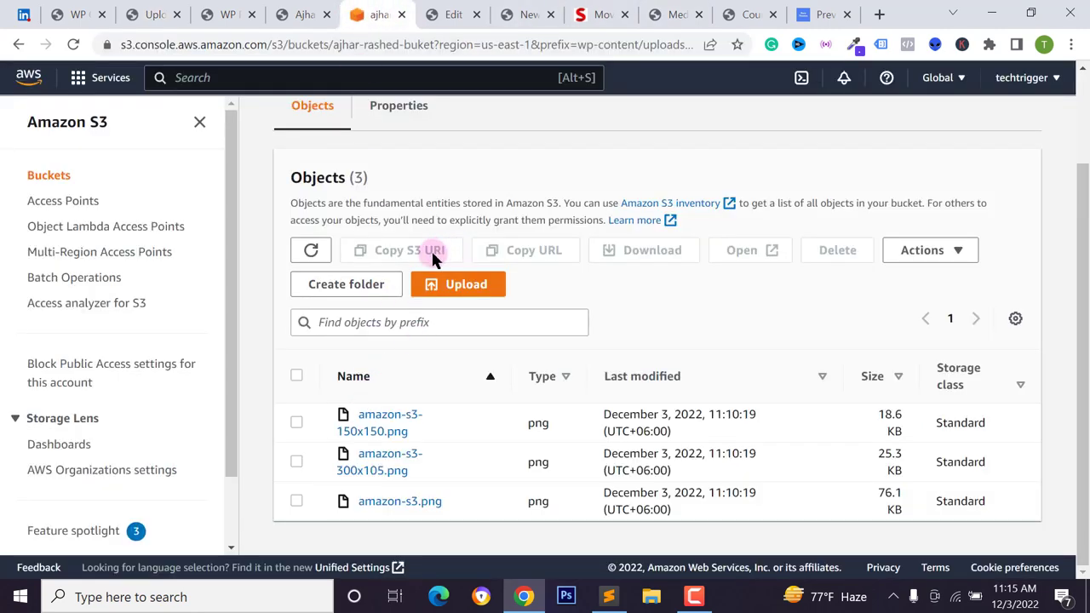
pyautogui.scroll(2, 442, 203)
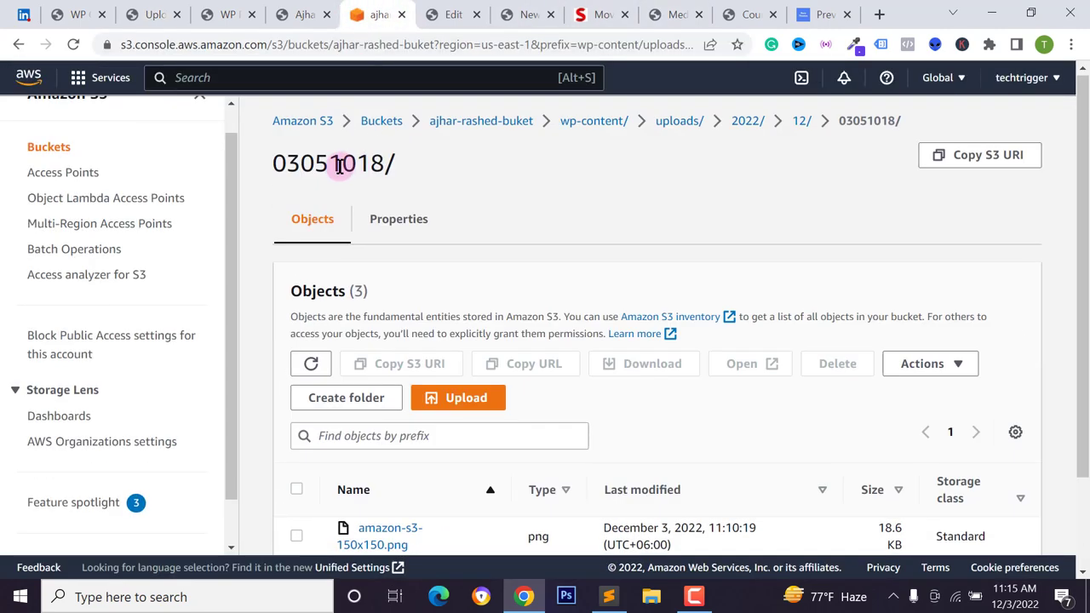
pyautogui.click(443, 128)
pyautogui.click(372, 483)
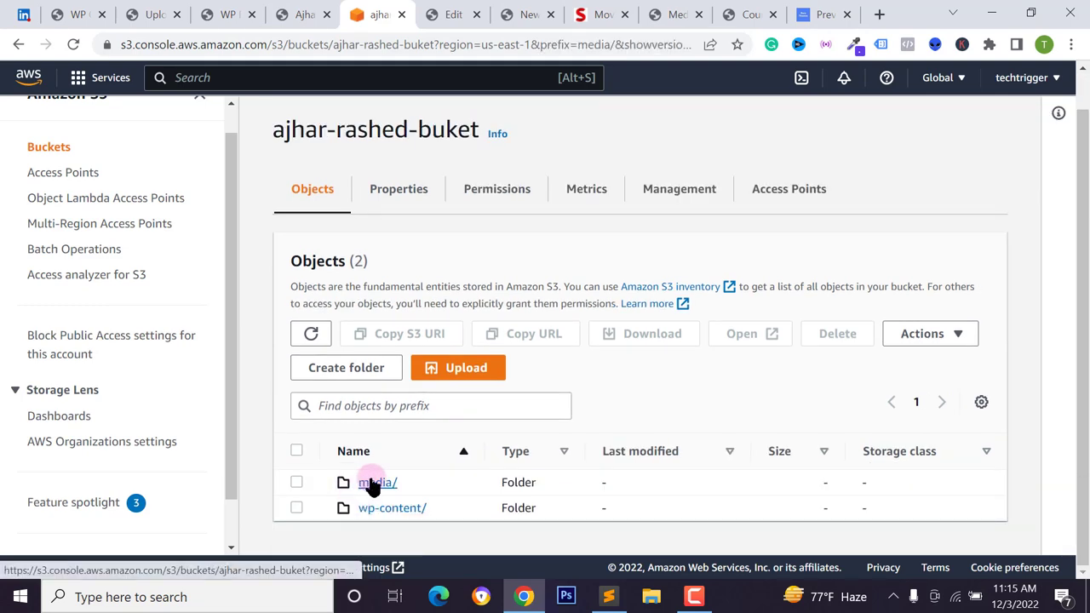
pyautogui.scroll(-2, 400, 424)
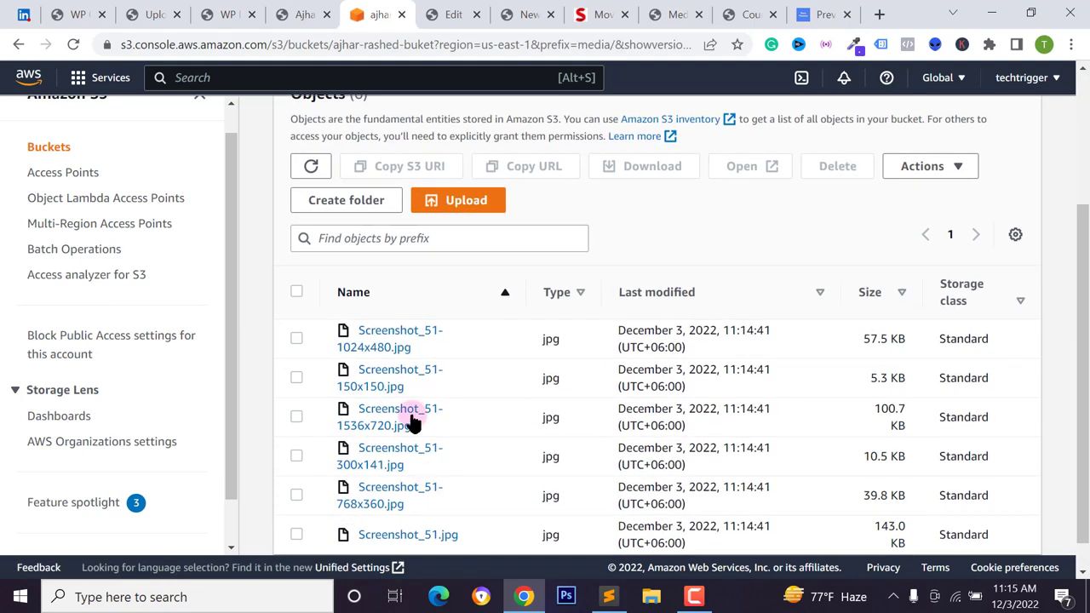
pyautogui.scroll(2, 396, 440)
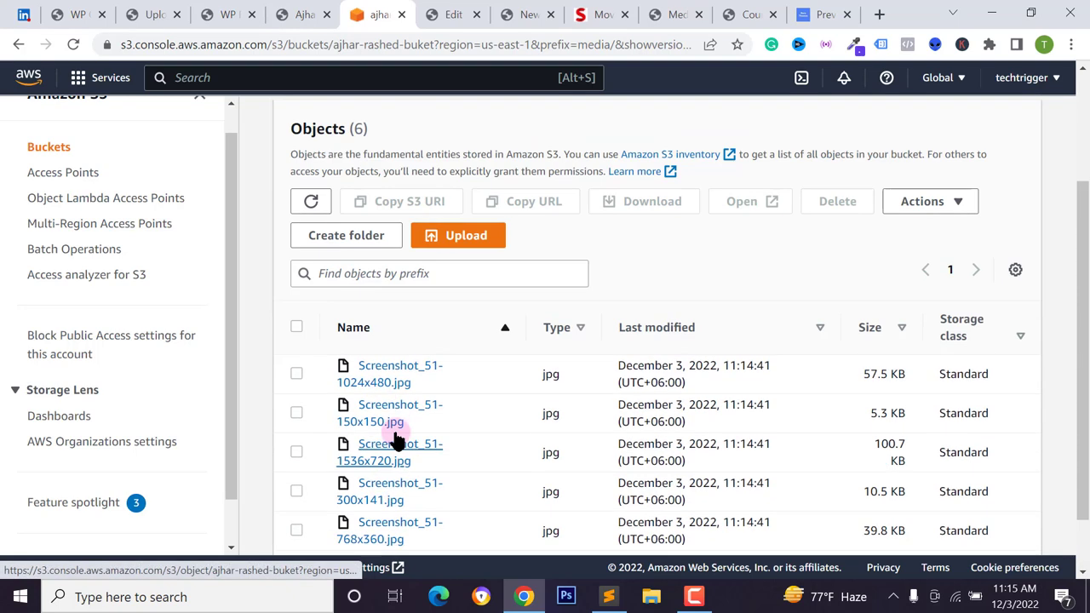
pyautogui.scroll(-2, 401, 460)
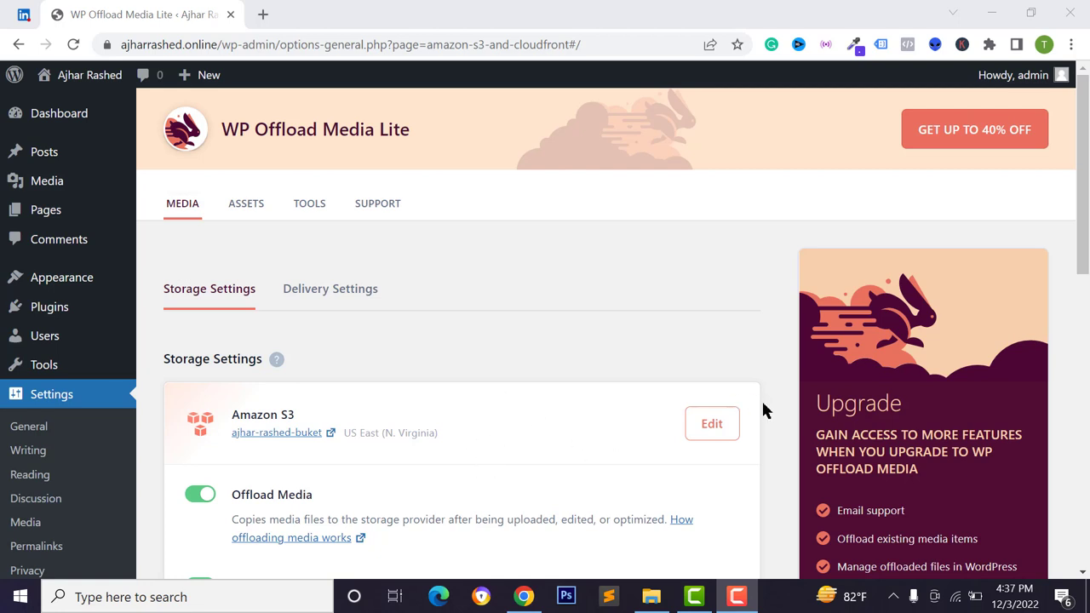
# Review the Amazon S3 Security step: Block All Public Access disabled, Object Ownership not enforced
pyautogui.click(712, 426)
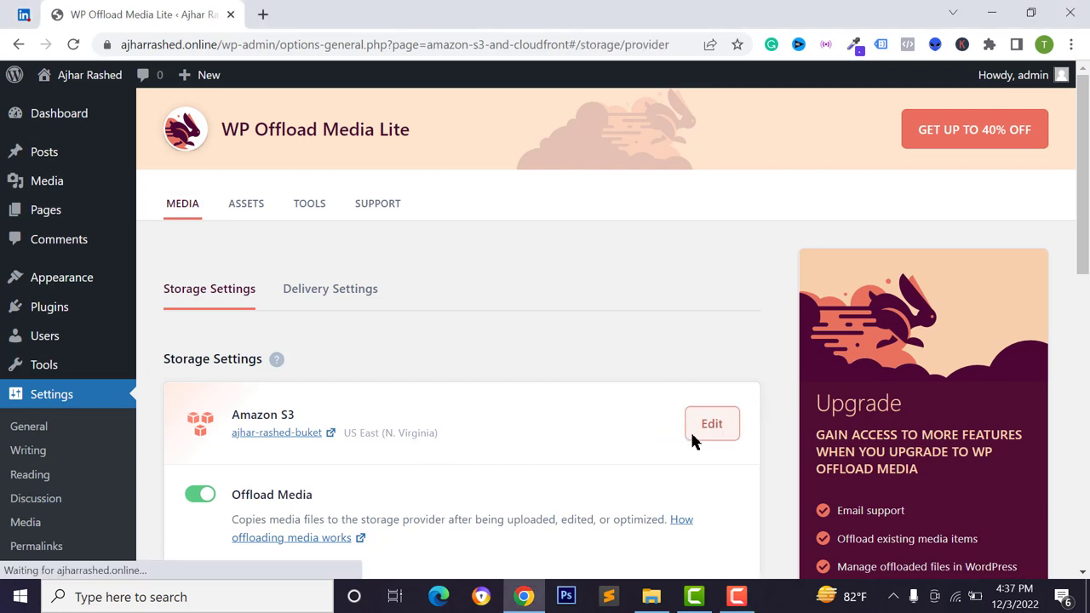
pyautogui.scroll(-1, 341, 340)
pyautogui.click(436, 260)
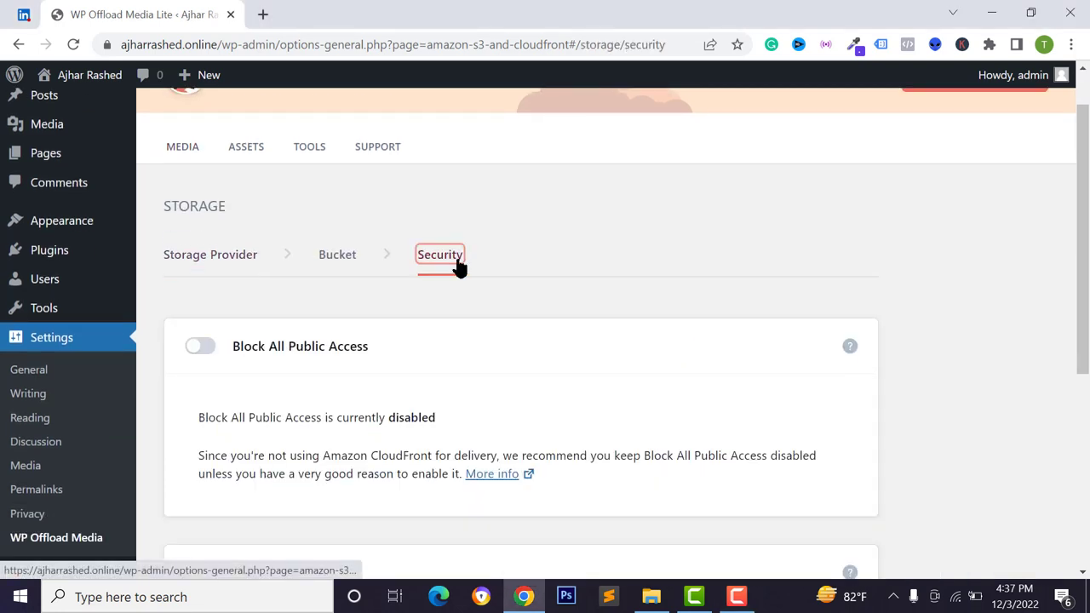
pyautogui.scroll(-2, 221, 210)
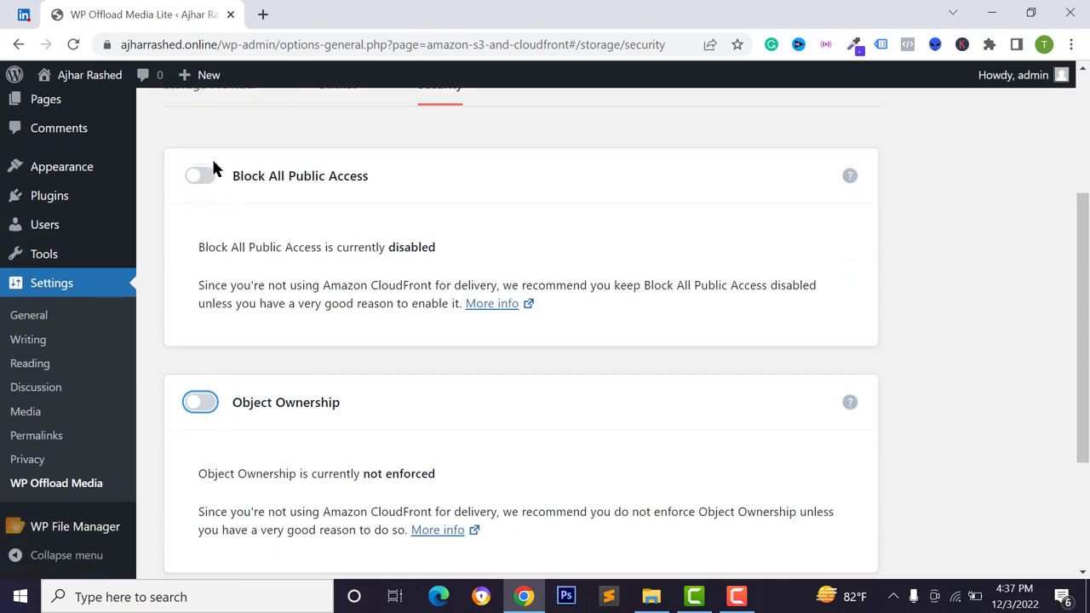
pyautogui.scroll(-3, 414, 414)
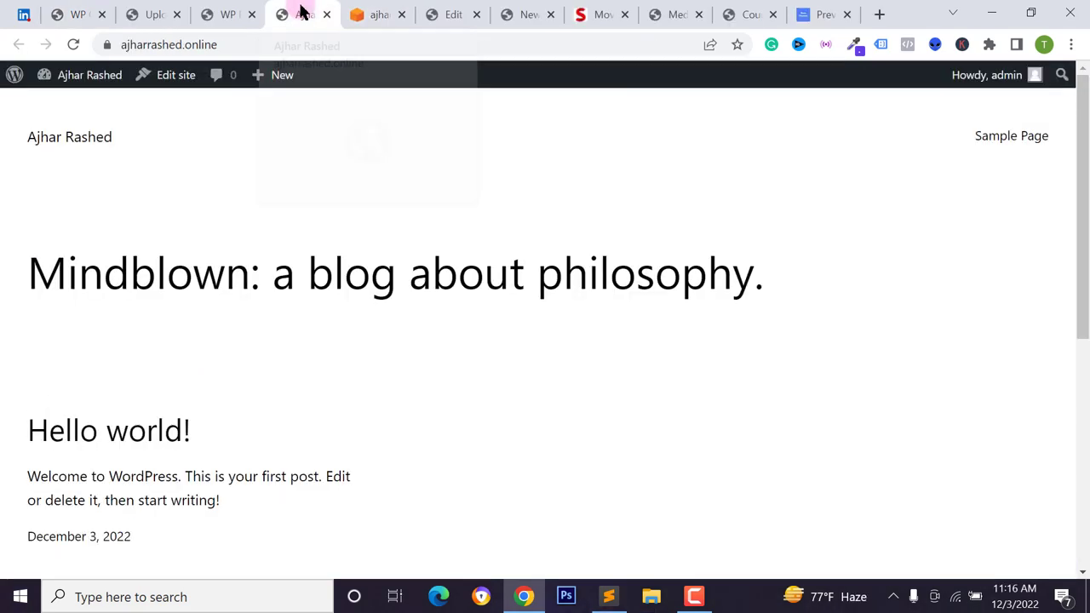
# Open the Perfect Diet & Meal Plan course in Tutor LMS, then return to the S3 media/ listing
pyautogui.click(449, 13)
pyautogui.click(521, 10)
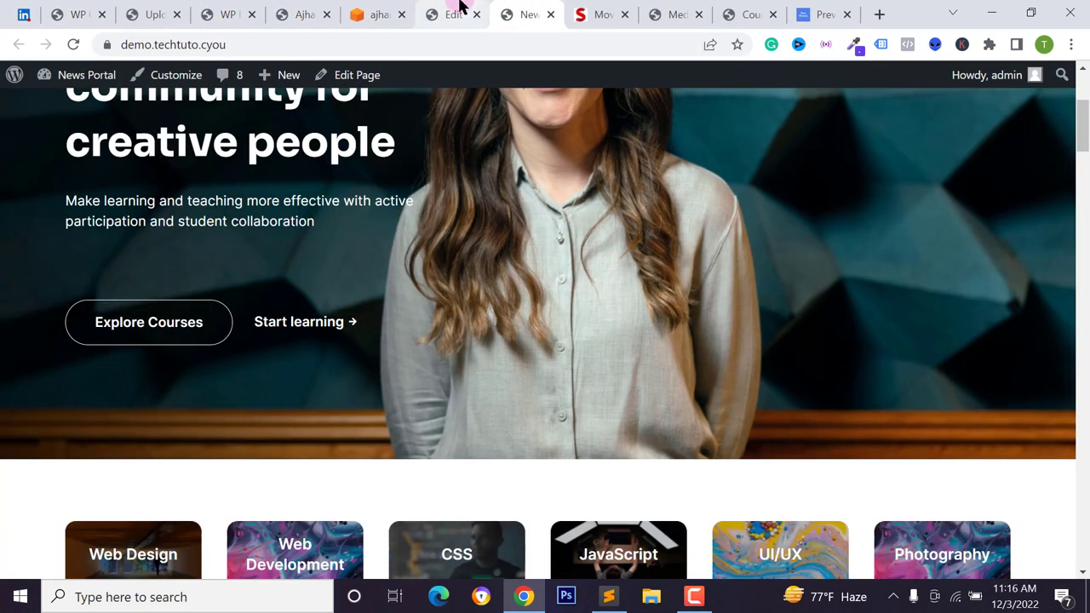
pyautogui.click(462, 11)
pyautogui.click(58, 142)
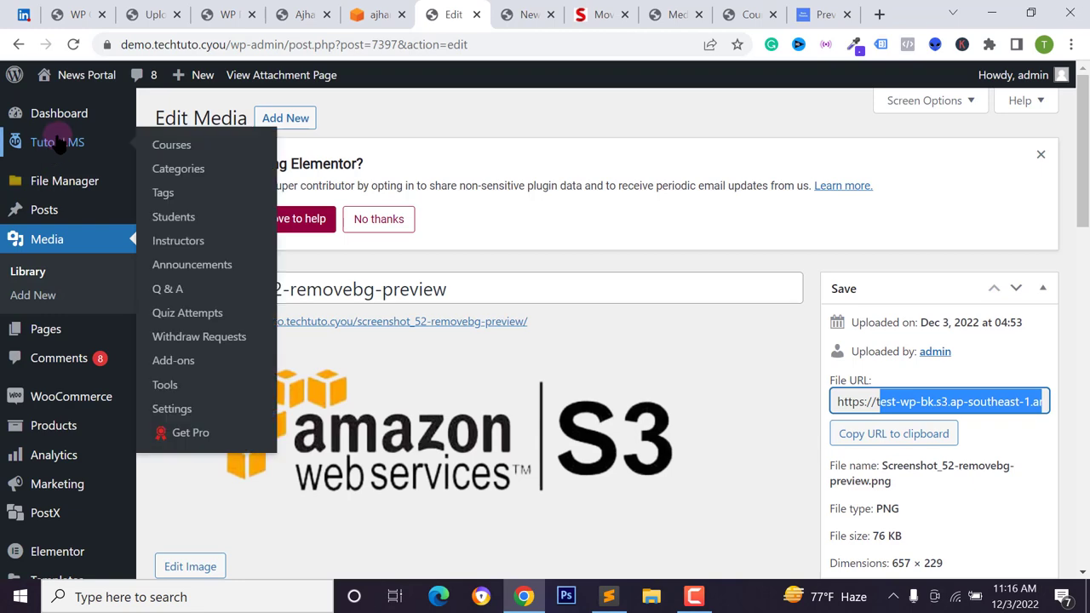
pyautogui.click(175, 147)
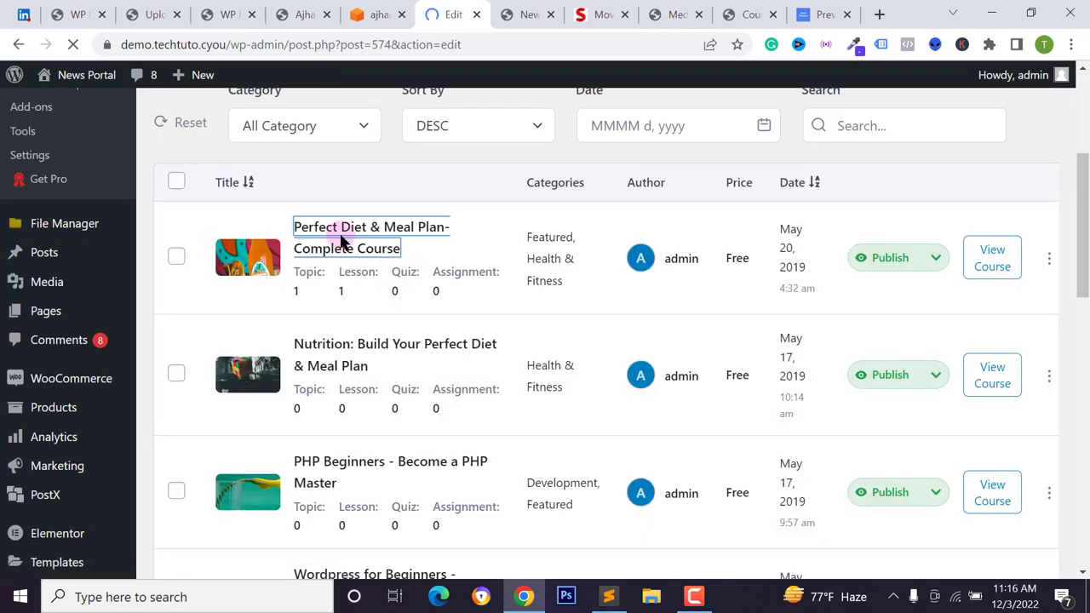
pyautogui.click(343, 227)
pyautogui.scroll(-10, 421, 236)
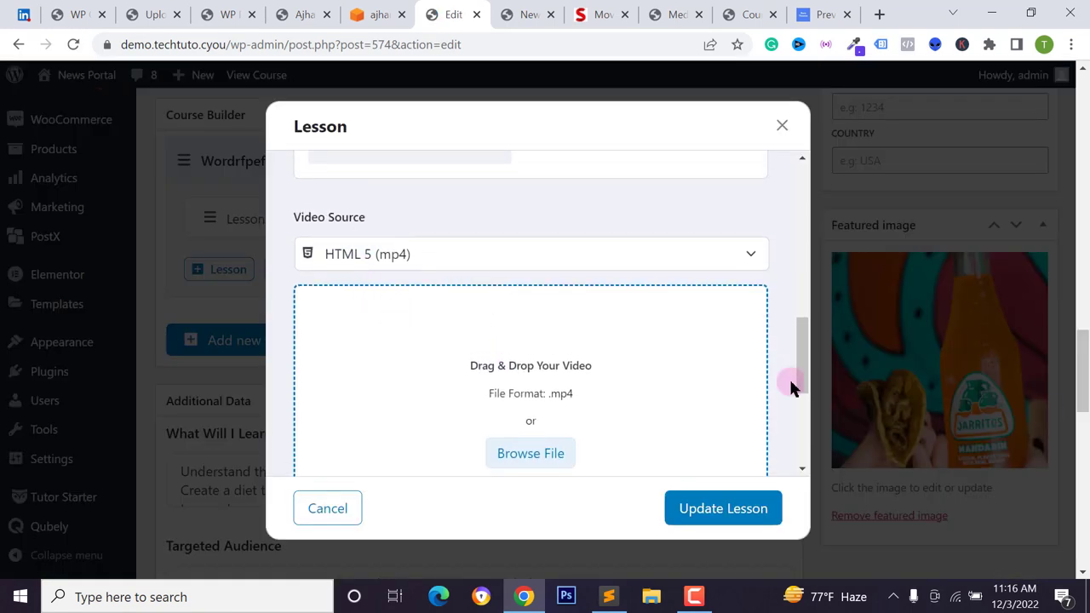
pyautogui.click(379, 16)
pyautogui.scroll(-3, 414, 457)
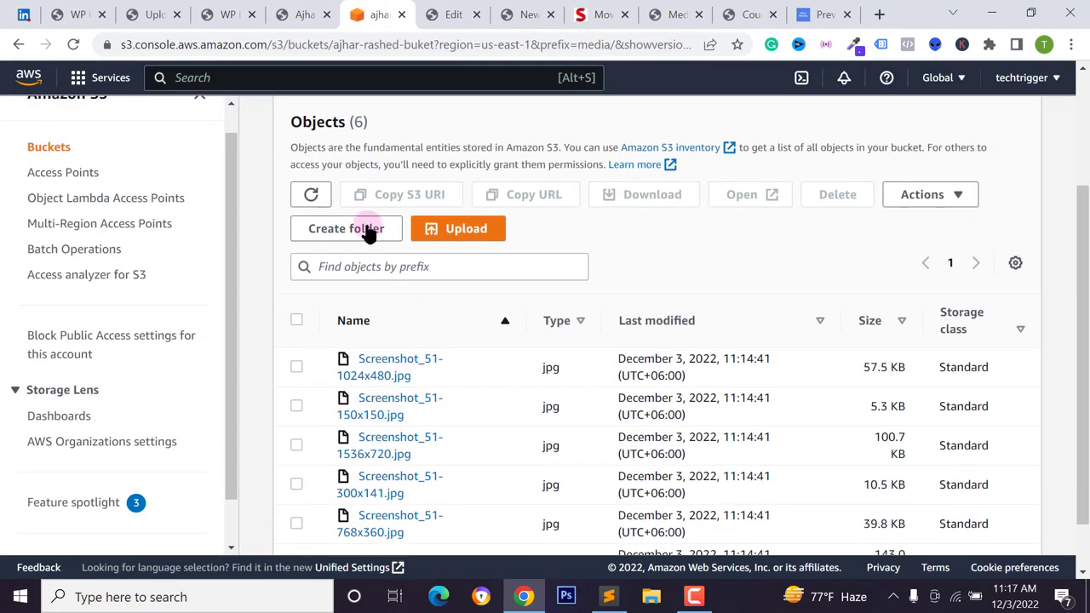